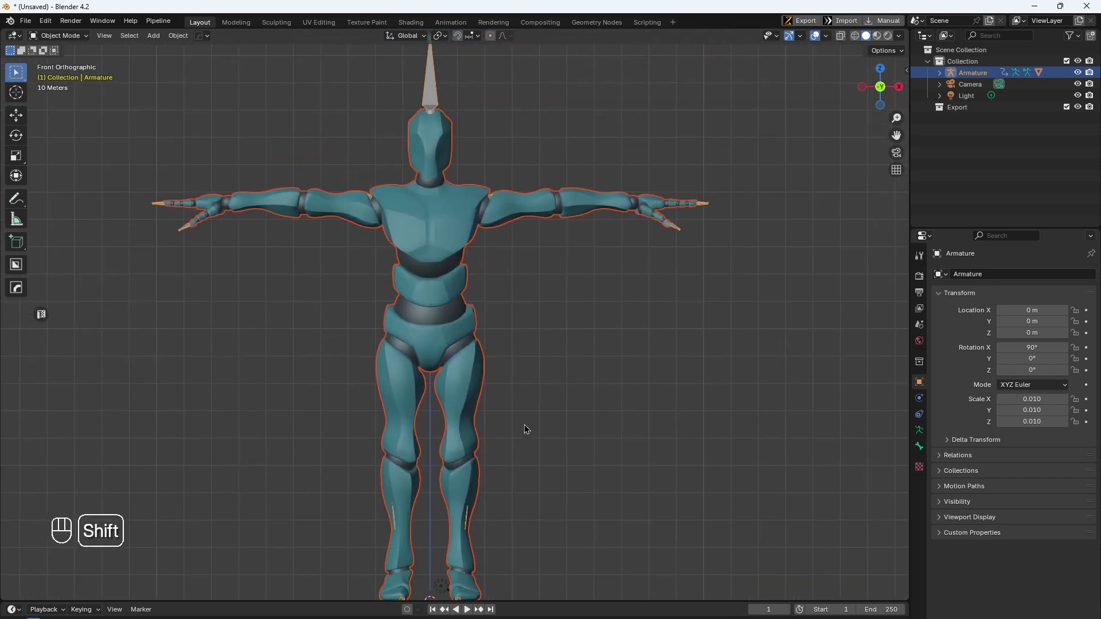
Expand the Armature's hierarchy in the outliner and select the armature in the viewport
scroll(489, 293, up, 3)
shift+middle_drag(499, 272, 512, 449)
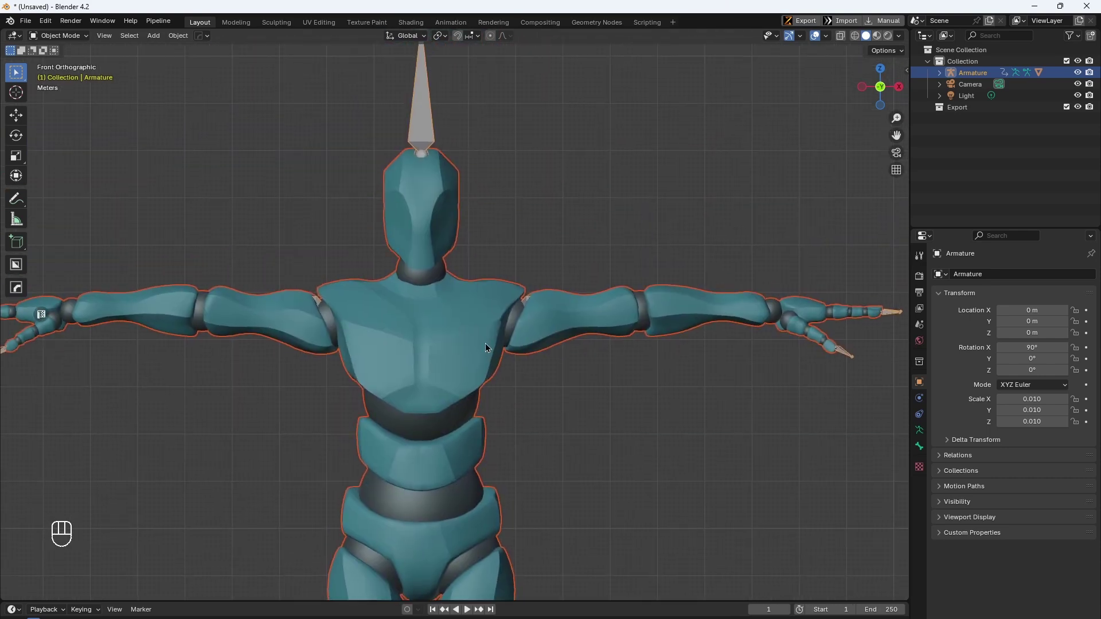
scroll(485, 343, down, 3)
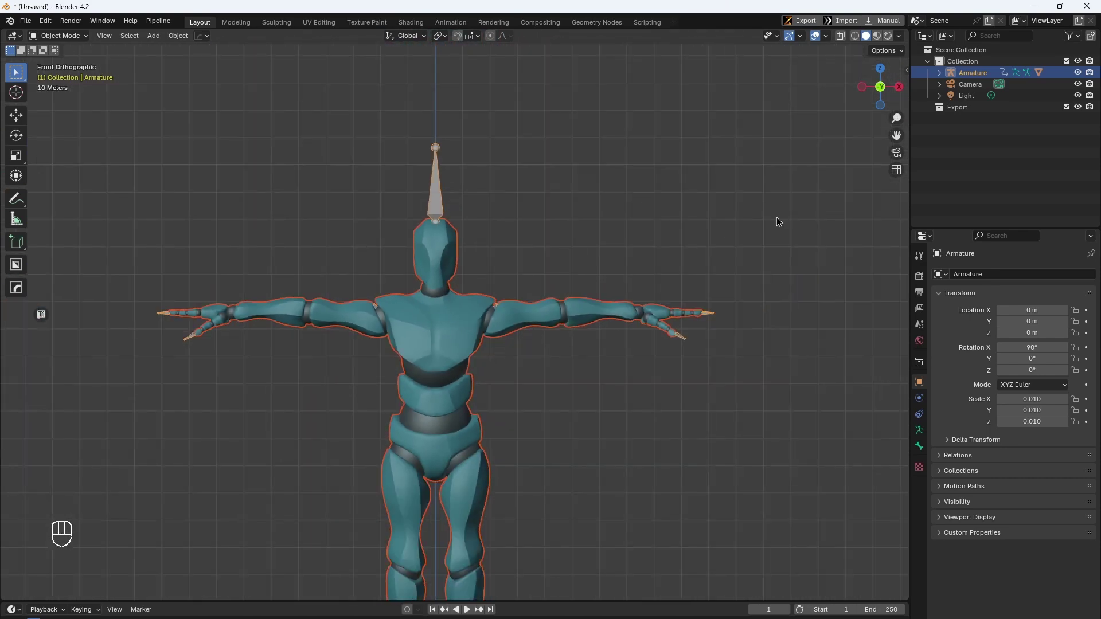
click(940, 73)
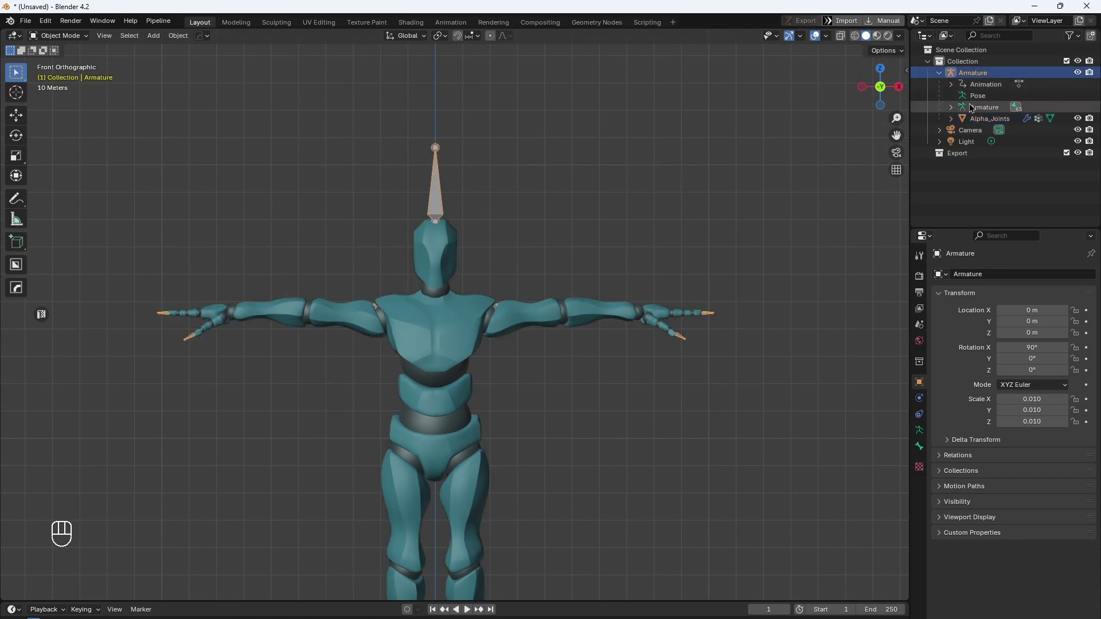
click(429, 261)
click(436, 208)
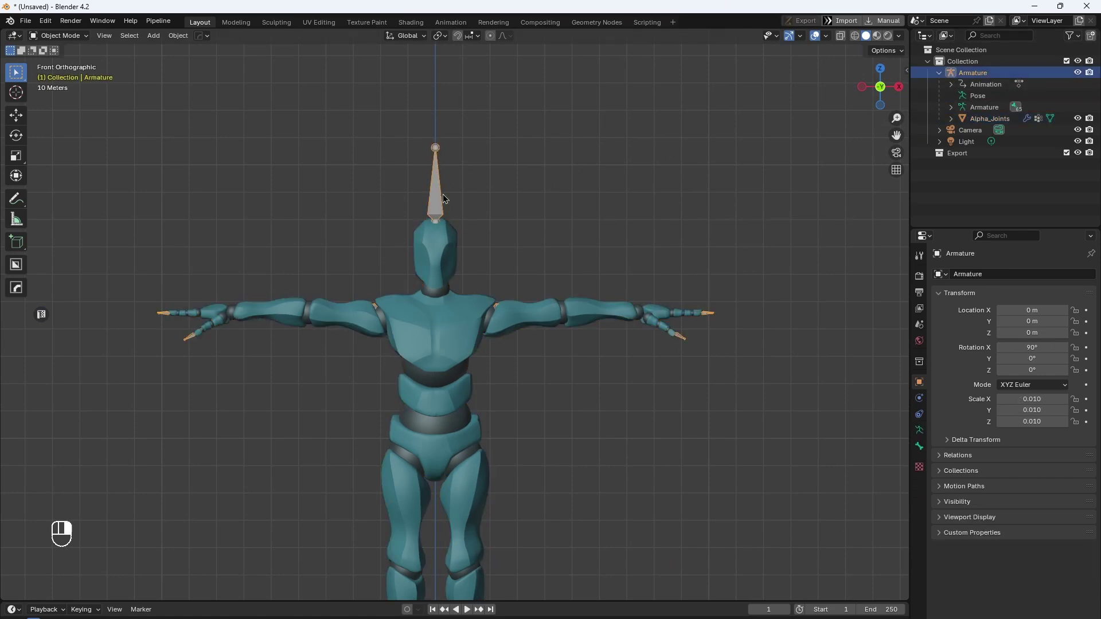
shift+middle_drag(544, 296, 515, 215)
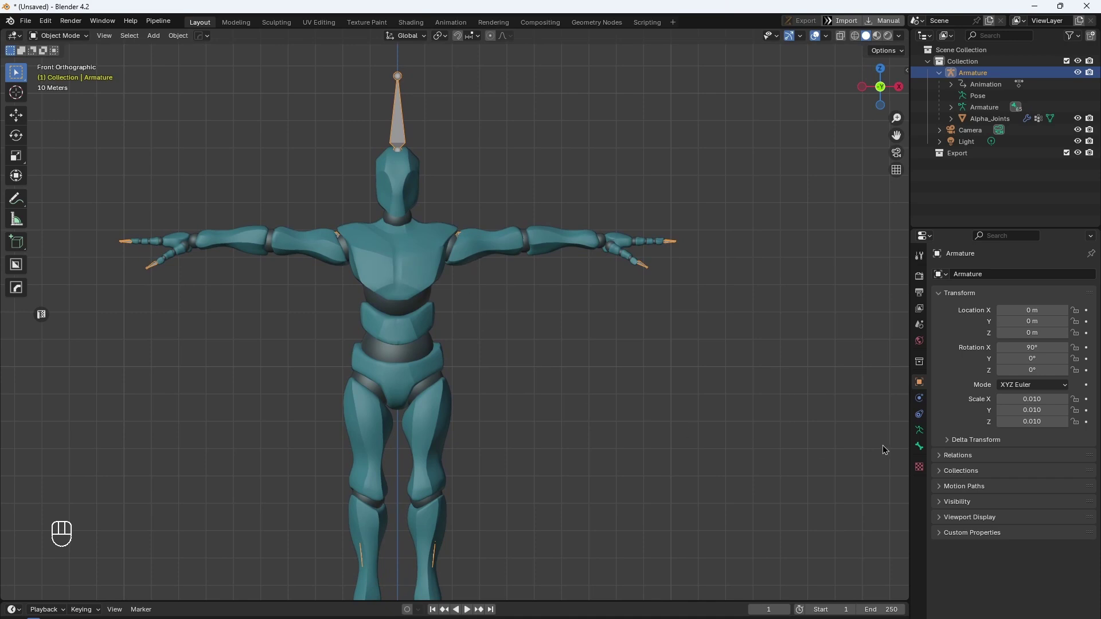
Widen the properties editor and enable In Front in the armature's viewport display settings
drag(910, 425, 792, 425)
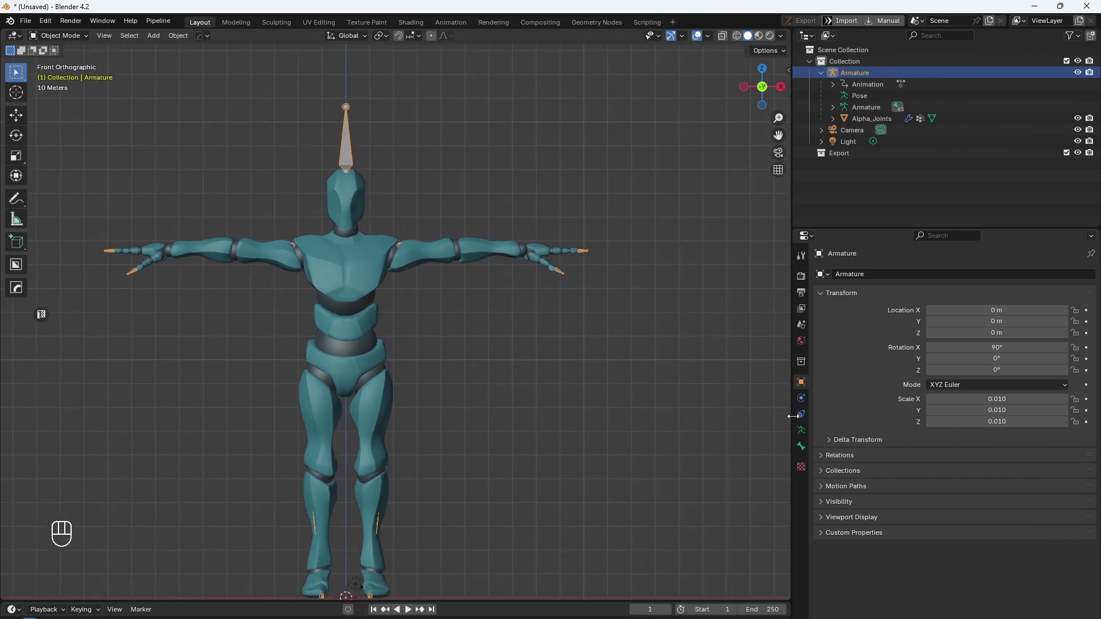
click(801, 446)
click(803, 433)
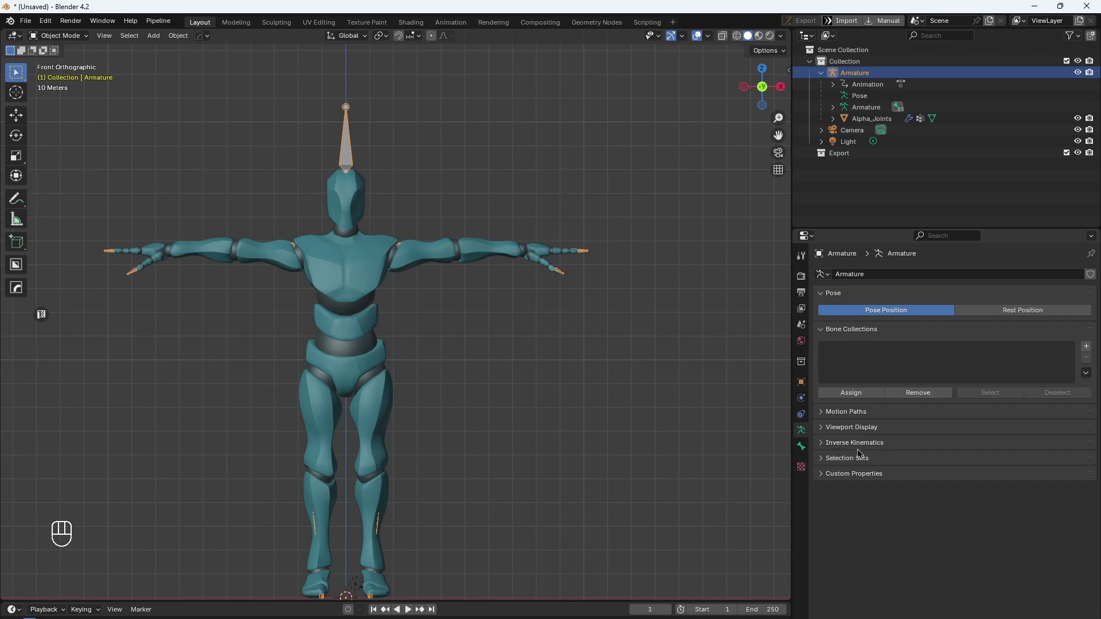
click(821, 429)
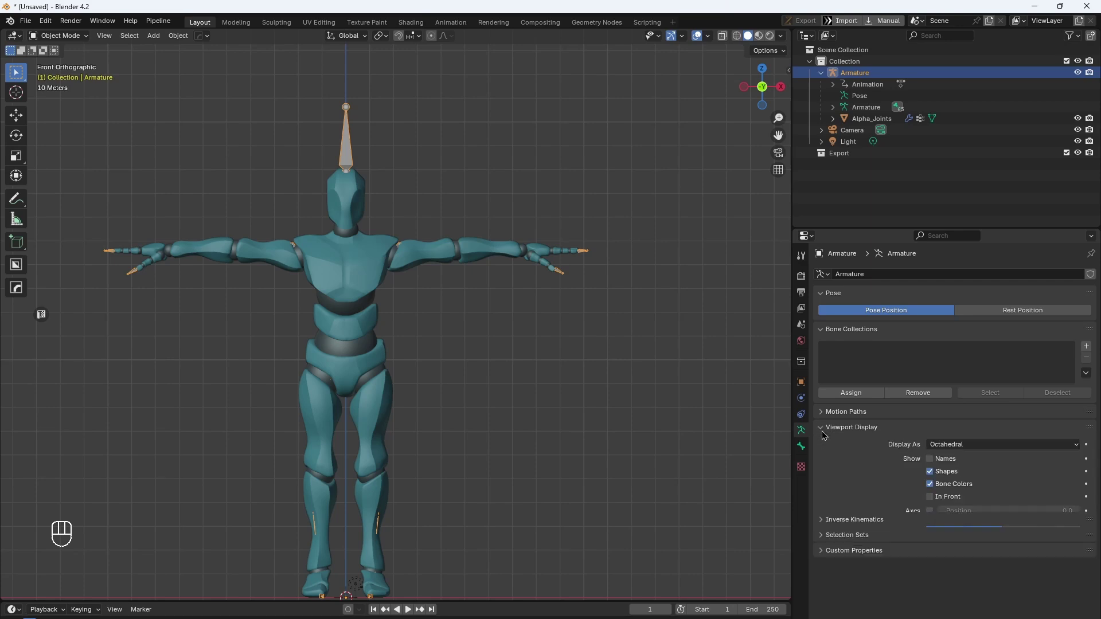
click(930, 497)
scroll(446, 408, up, 1)
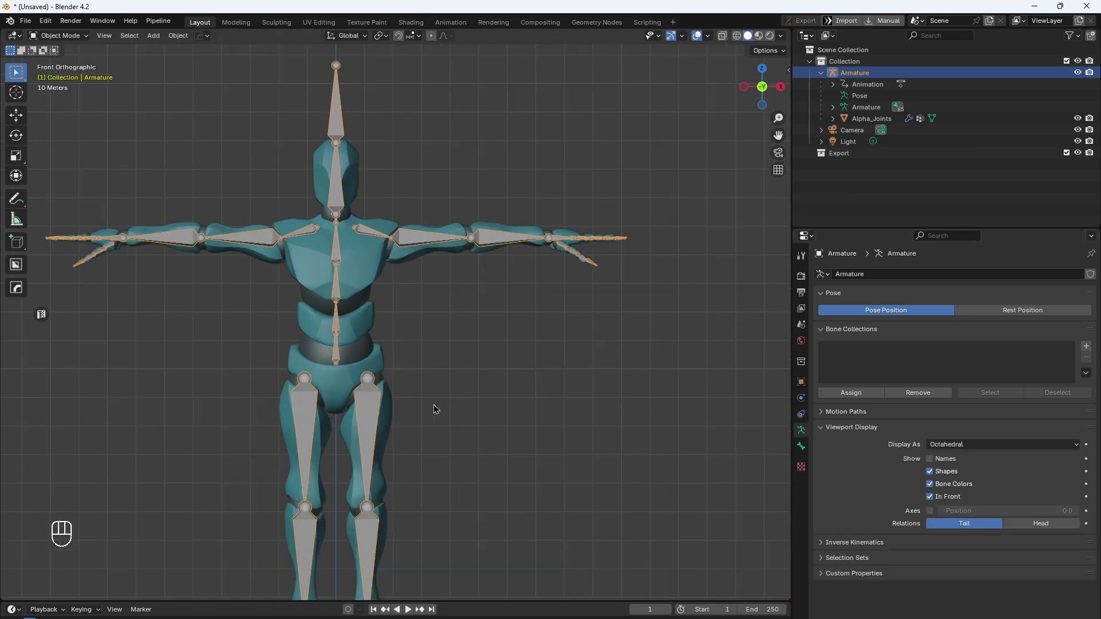
Switch the armature to Pose Mode and deselect all of its bones
scroll(433, 394, down, 4)
scroll(425, 378, up, 4)
shift+middle_drag(335, 239, 458, 369)
scroll(458, 370, up, 2)
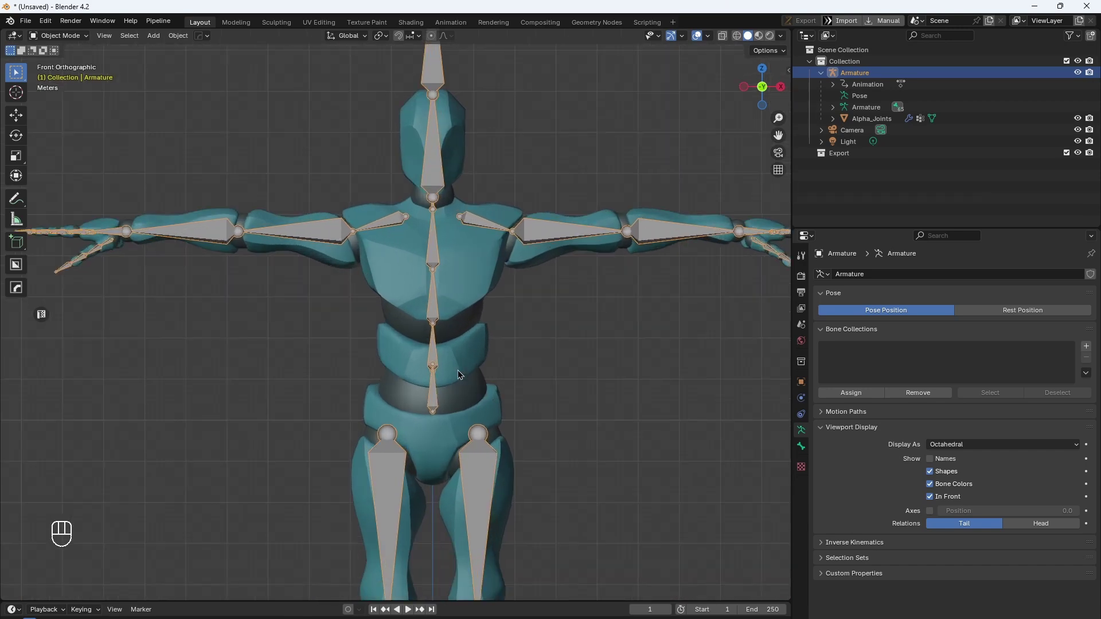
scroll(457, 370, down, 2)
scroll(450, 347, up, 1)
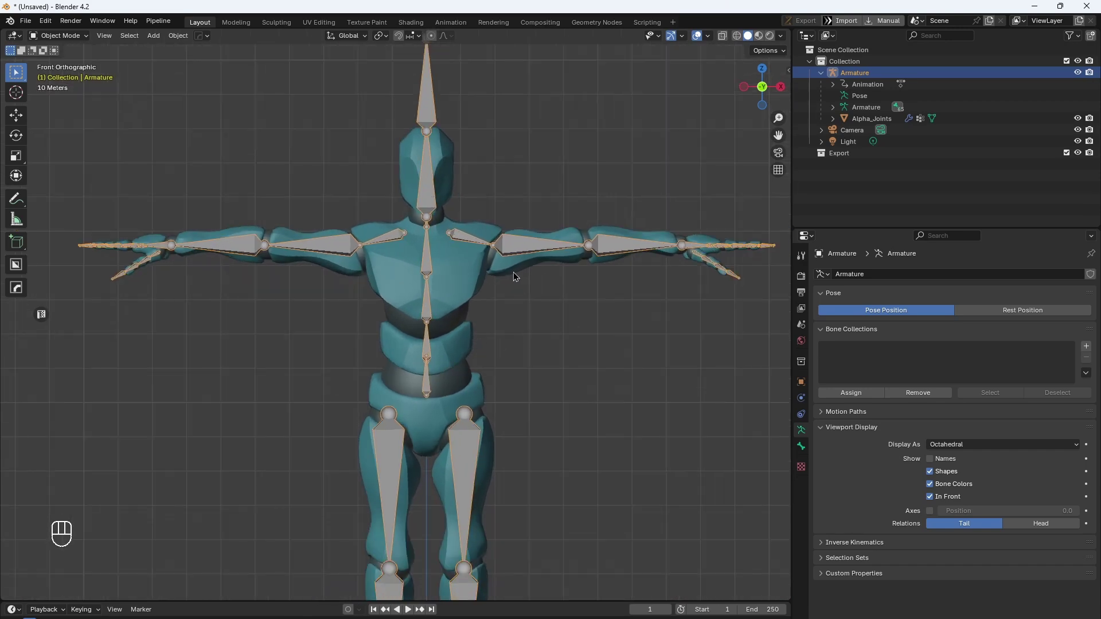
click(63, 36)
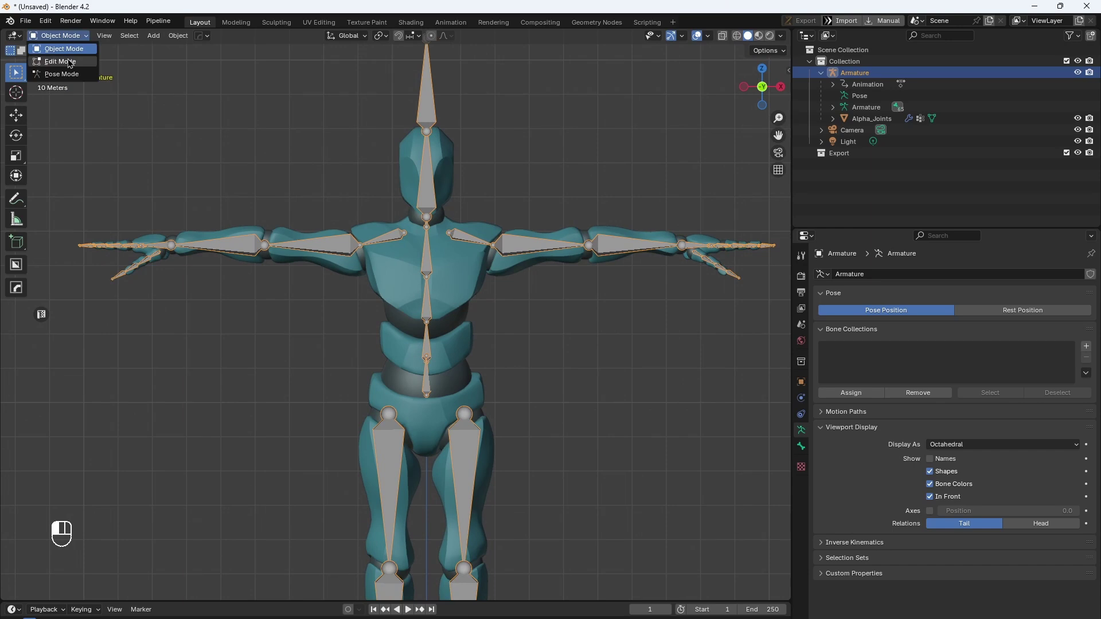
click(69, 76)
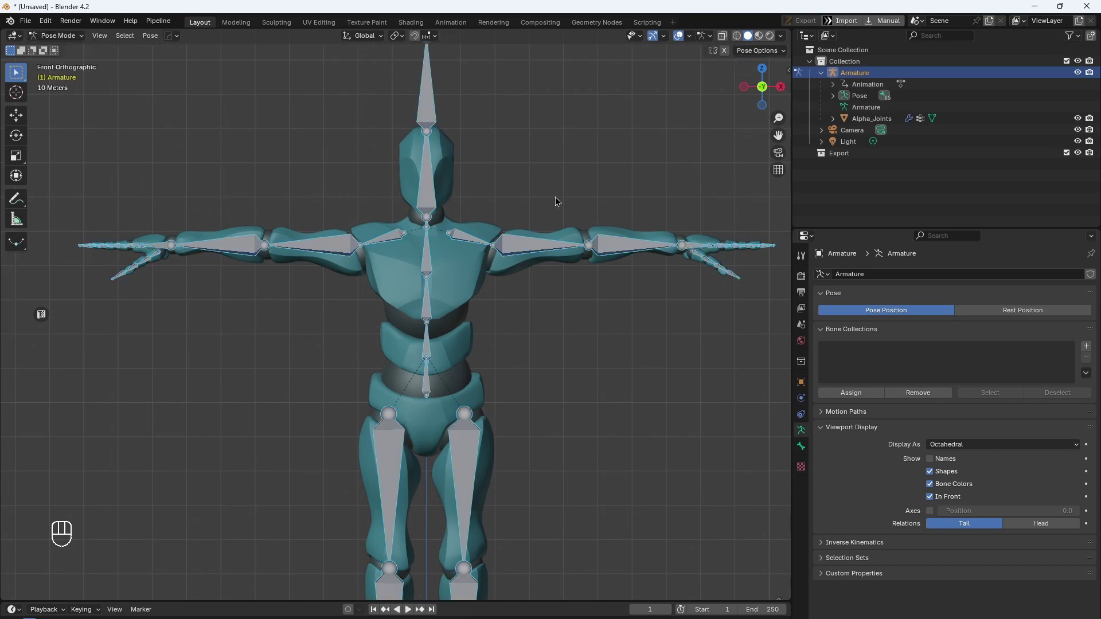
key(a)
key(a)
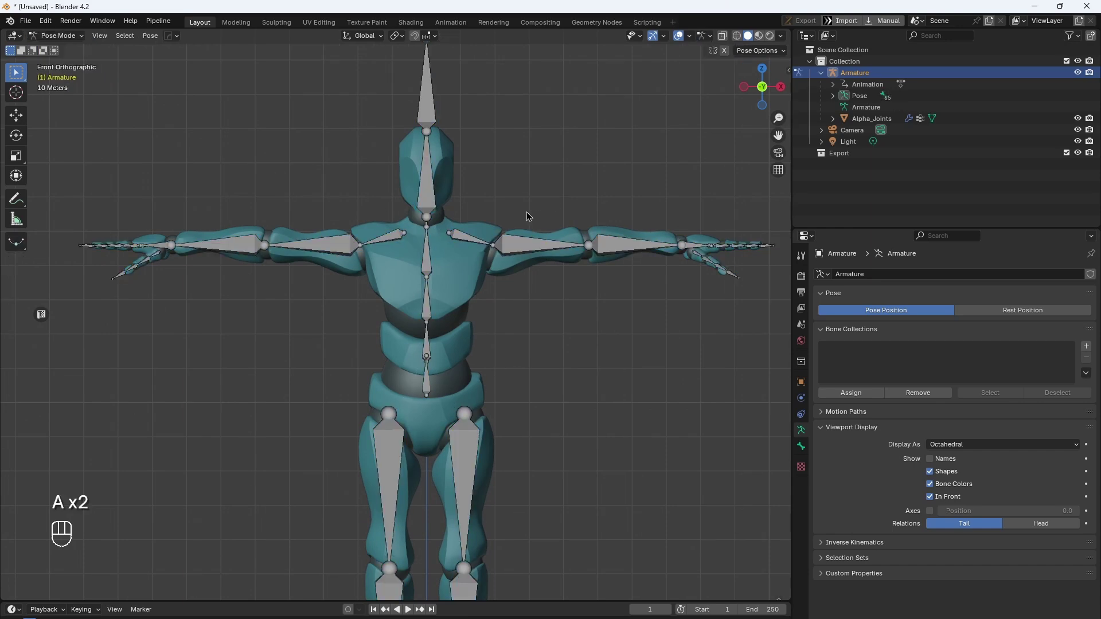
Rotate the left upper arm bone in front view so the arm hangs down beside the torso
click(520, 252)
shift+middle_drag(540, 283, 497, 314)
scroll(486, 301, up, 2)
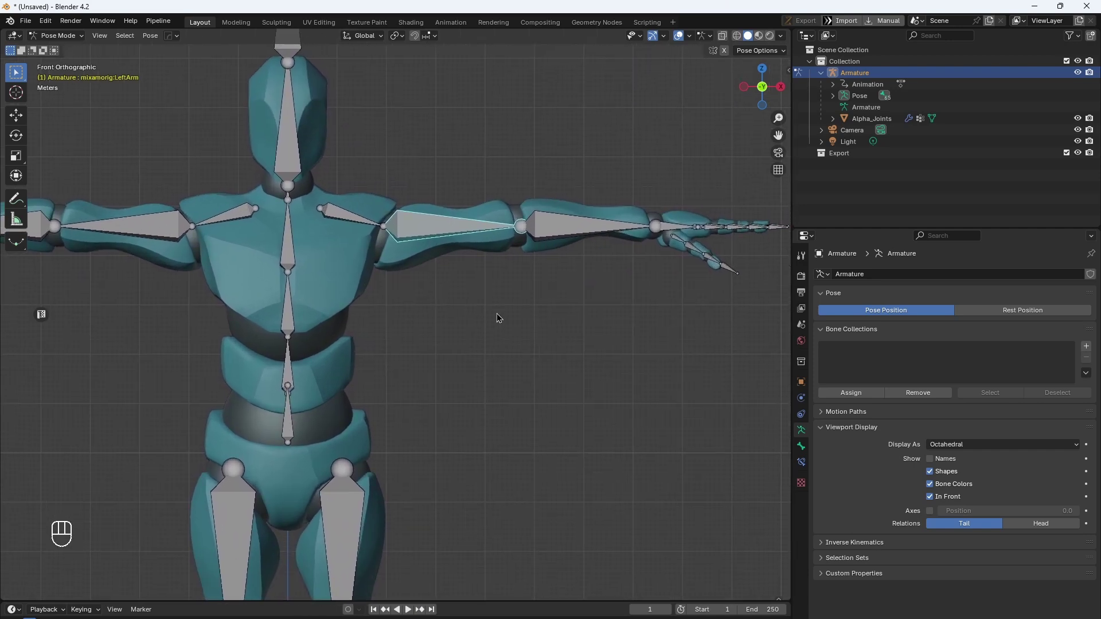
key(r)
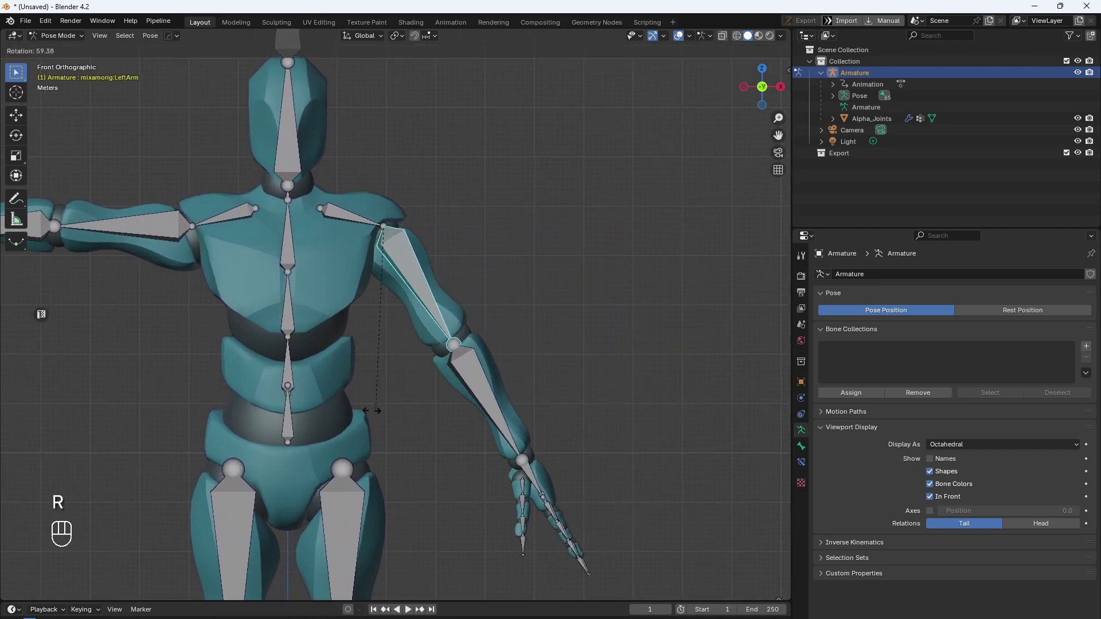
click(338, 418)
middle_drag(340, 418, 437, 261)
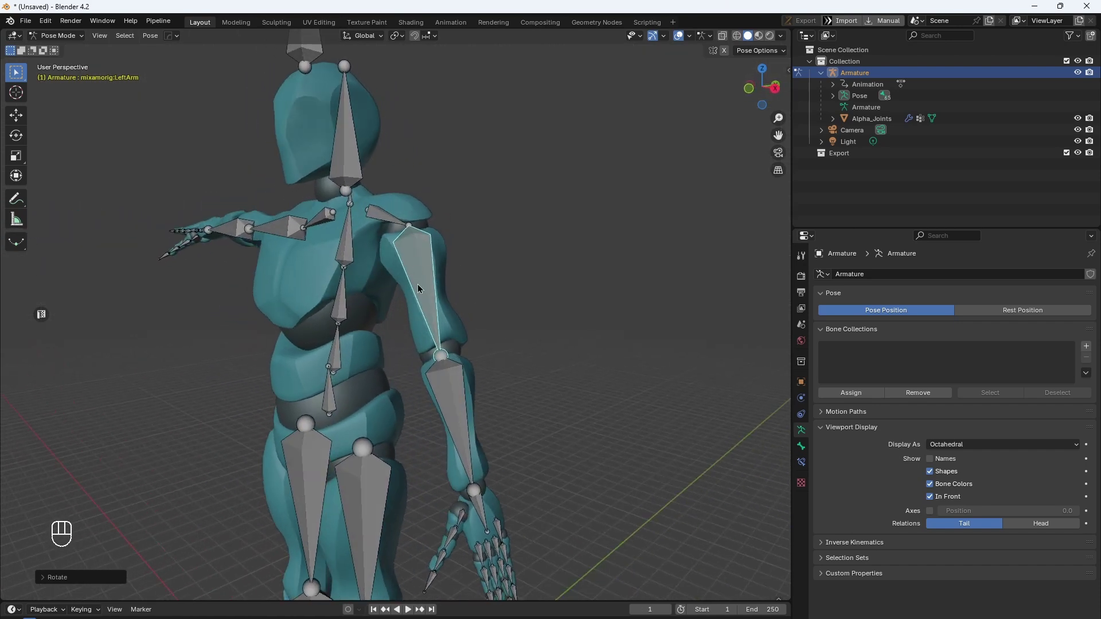
middle_drag(392, 313, 459, 299)
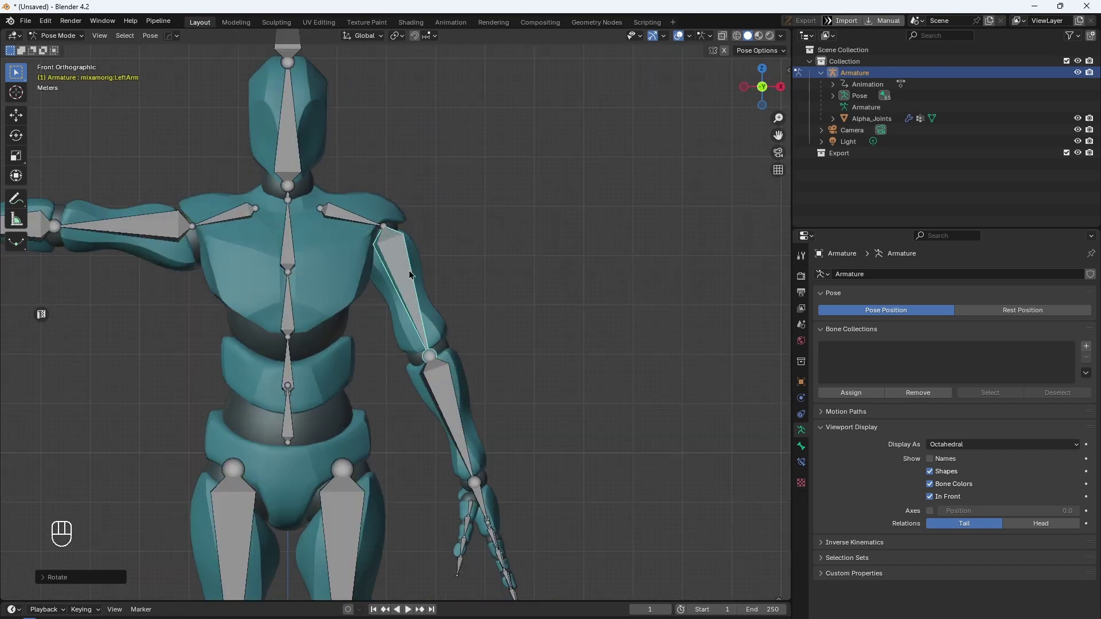
Try swinging the left arm back up to horizontal, and clear the rotation of all bones
key(r)
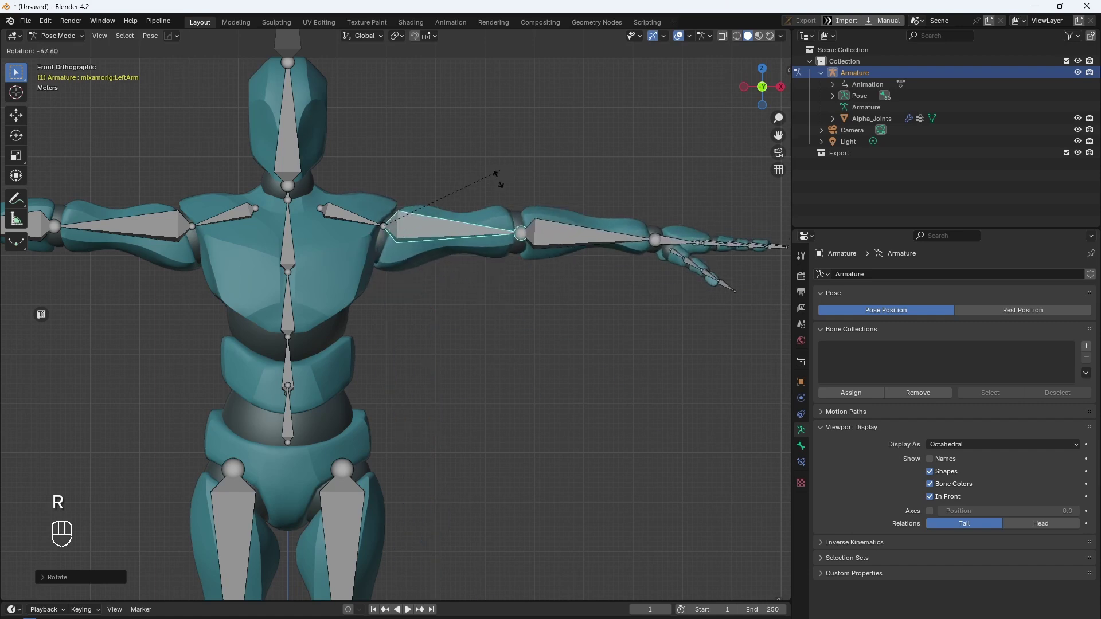
right_click(472, 252)
scroll(463, 260, down, 5)
key(alt+r)
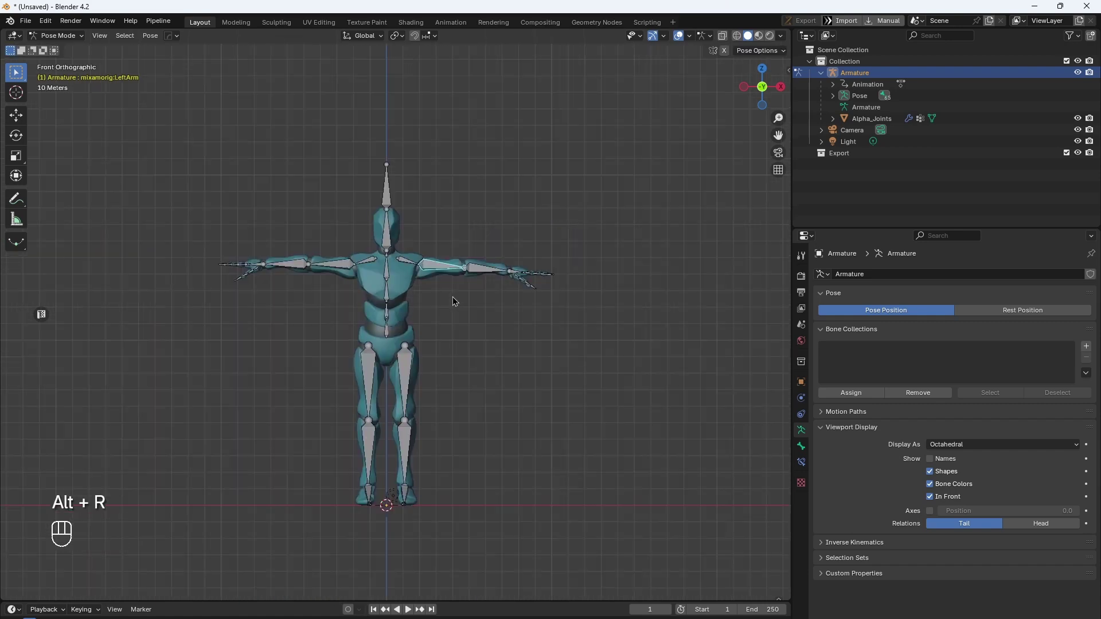
key(a)
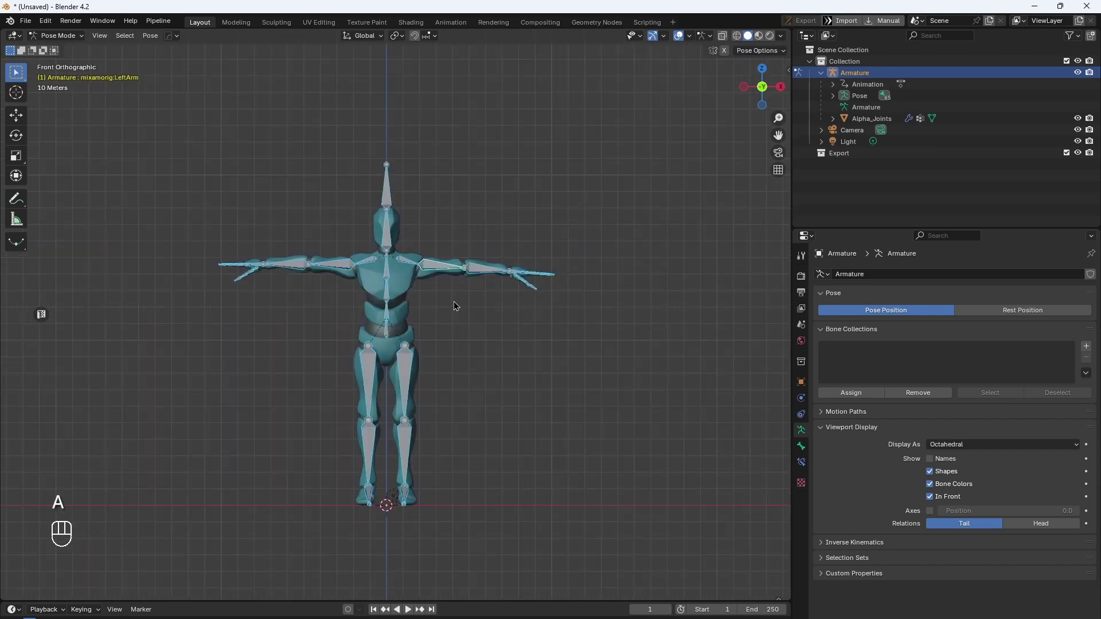
key(alt+r)
Examine the character's T-pose, checking the arm and finger bones from above and the body from the front
mouse_move(448, 294)
alt+middle_down()
mouse_move(450, 336)
mouse_move(373, 344)
mouse_move(302, 309)
mouse_move(436, 308)
alt+middle_up()
scroll(321, 308, up, 4)
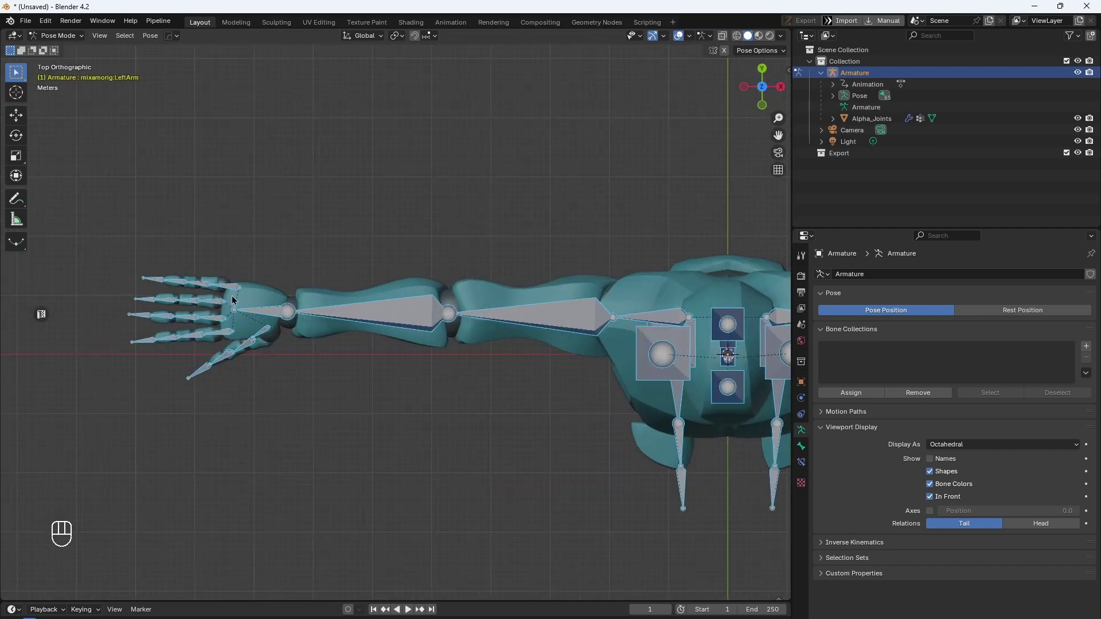
scroll(363, 305, up, 2)
scroll(429, 309, down, 2)
scroll(514, 359, down, 2)
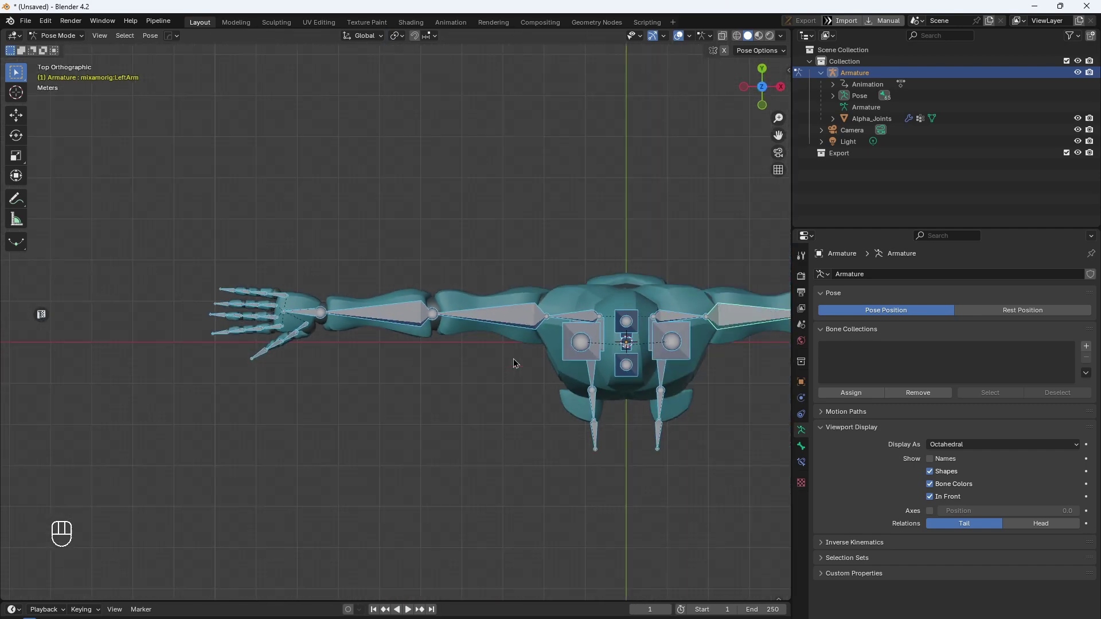
shift+middle_drag(563, 400, 575, 327)
scroll(605, 331, up, 2)
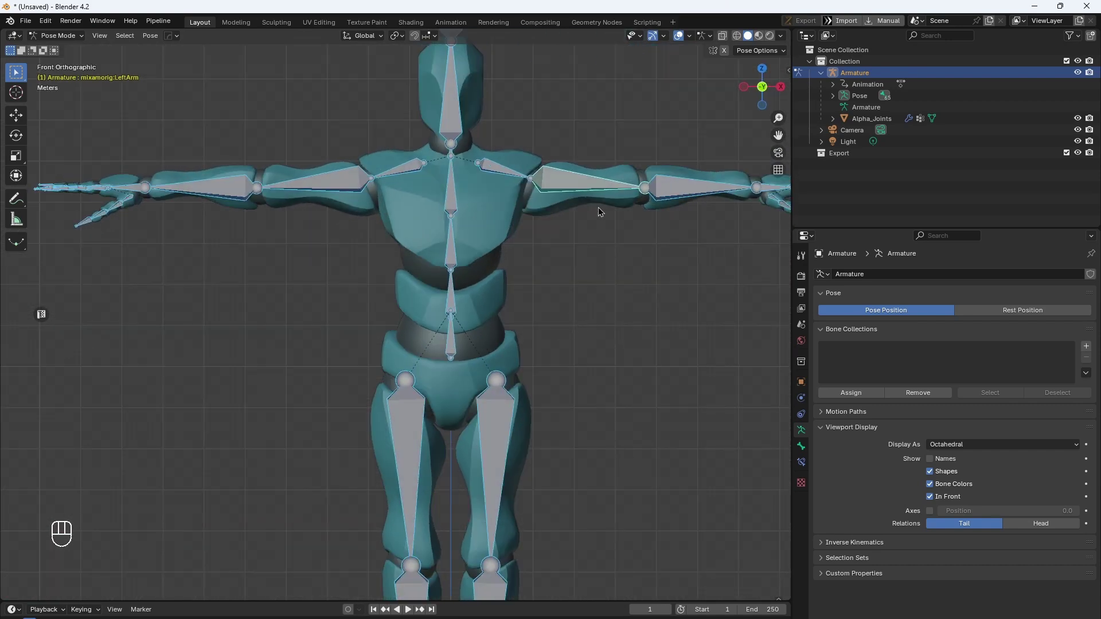
scroll(511, 215, down, 3)
Rotate the left and right upper arm bones downward, away from the T-pose
click(549, 265)
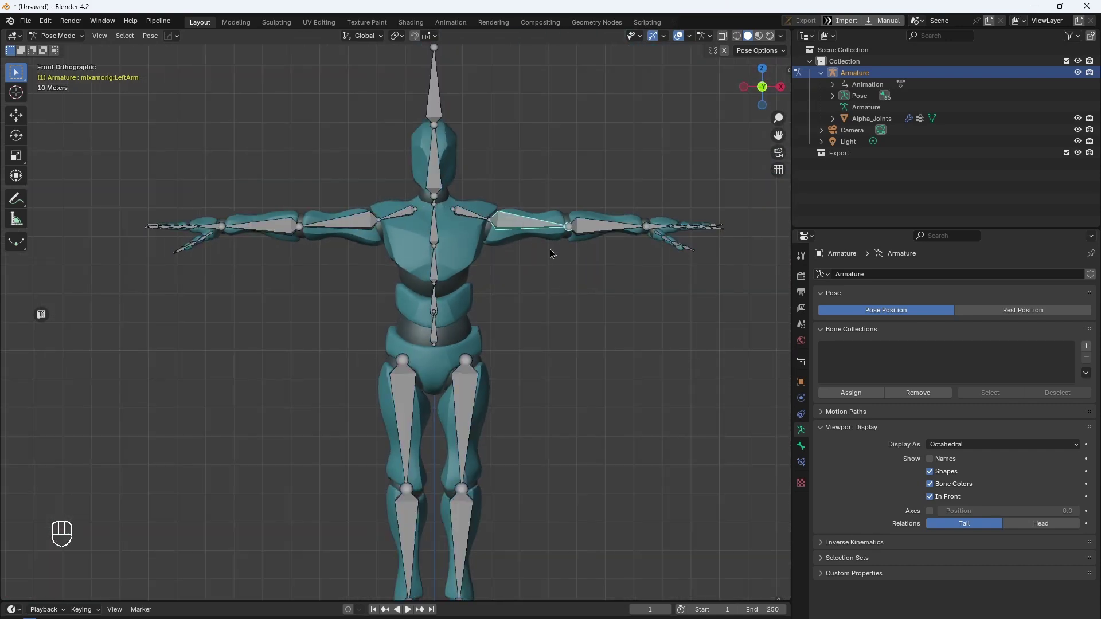
key(r)
click(524, 361)
click(344, 228)
key(r)
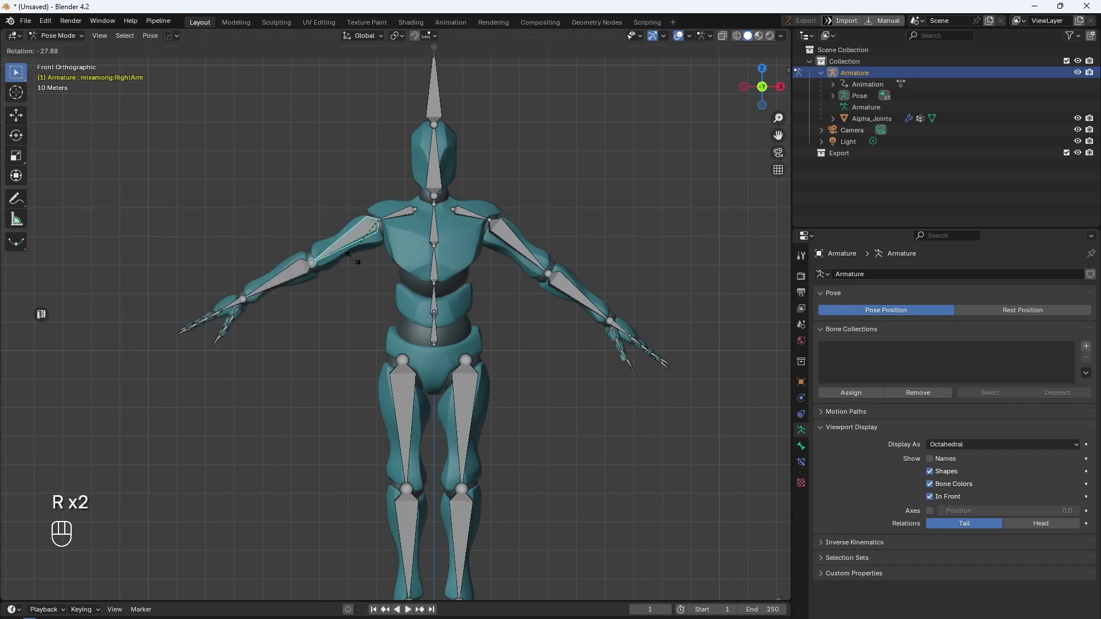
click(423, 224)
Rotate the head bone to tilt the head toward the character's left shoulder
click(439, 164)
key(r)
click(469, 171)
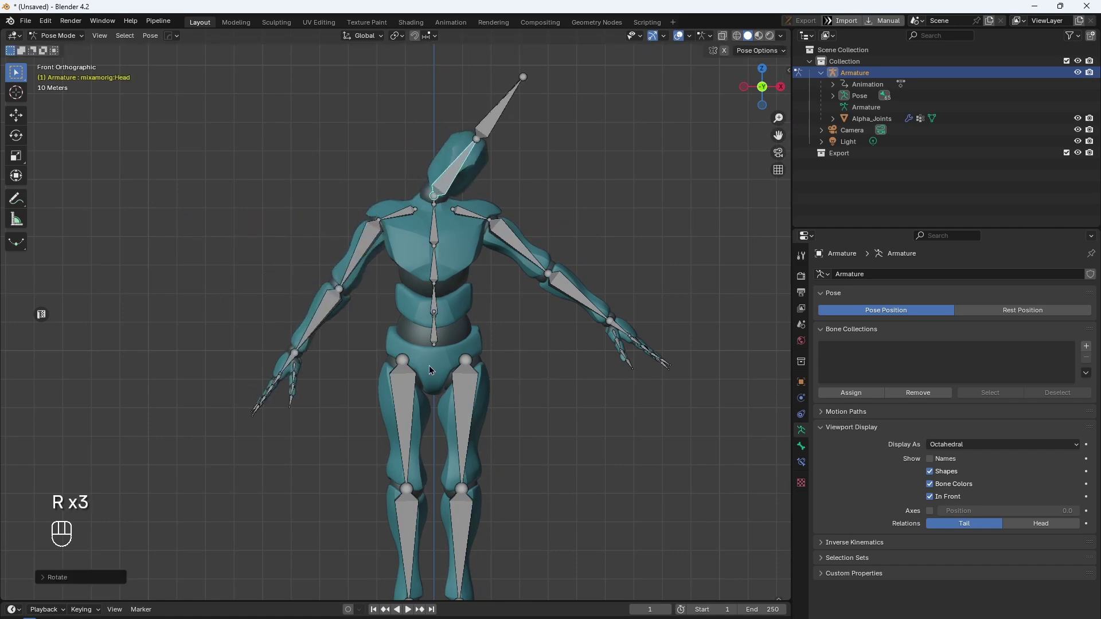
Rotate both upper leg bones outward, raising the left leg nearly horizontal and spreading the right one moderately
click(468, 393)
key(r)
click(515, 370)
click(396, 405)
key(r)
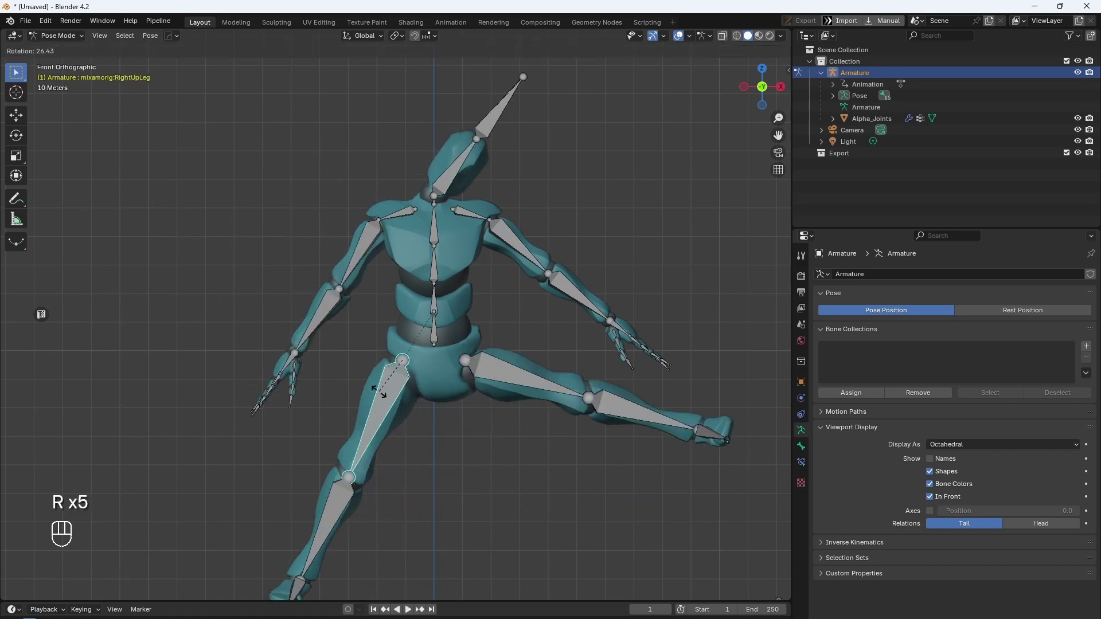
click(378, 392)
scroll(462, 448, down, 3)
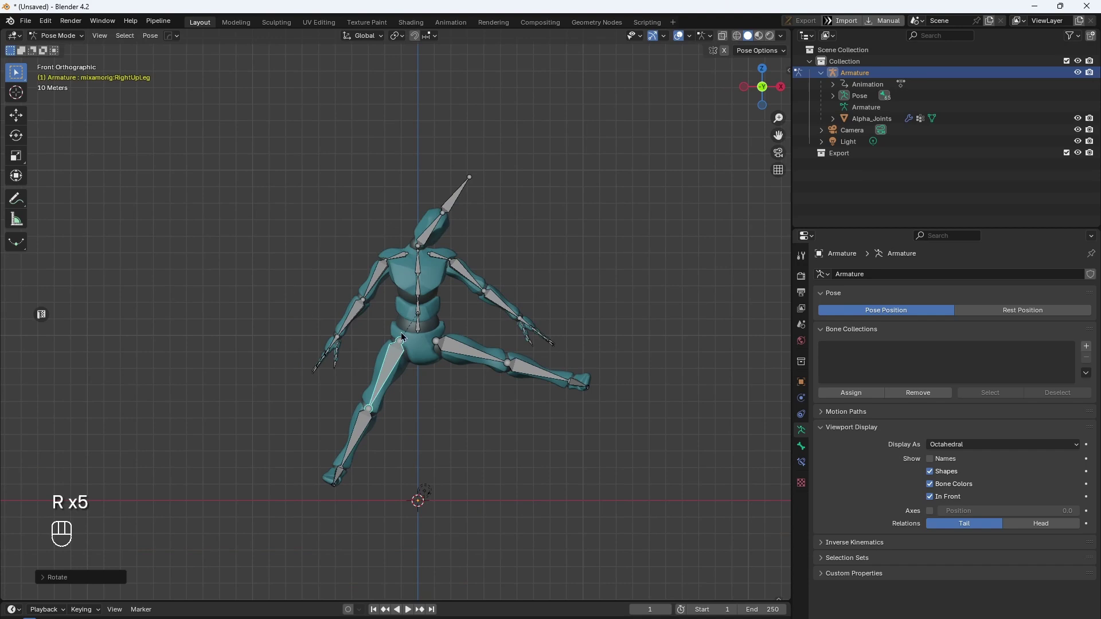
Select every bone and clear its rotation to restore the T-pose
key(a)
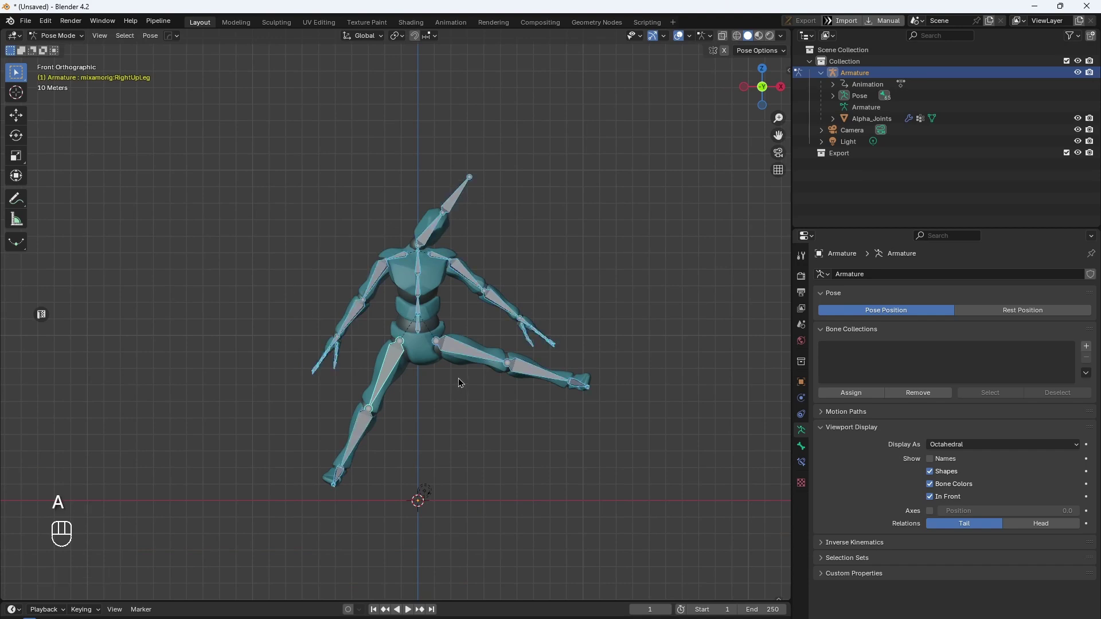
key(alt+r)
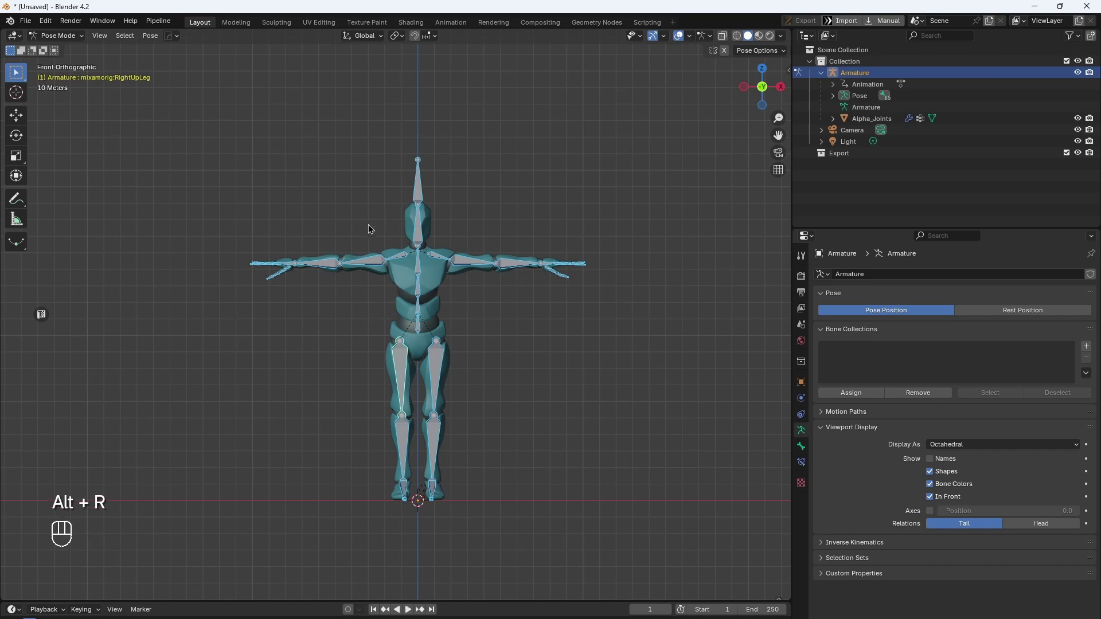
scroll(442, 248, up, 3)
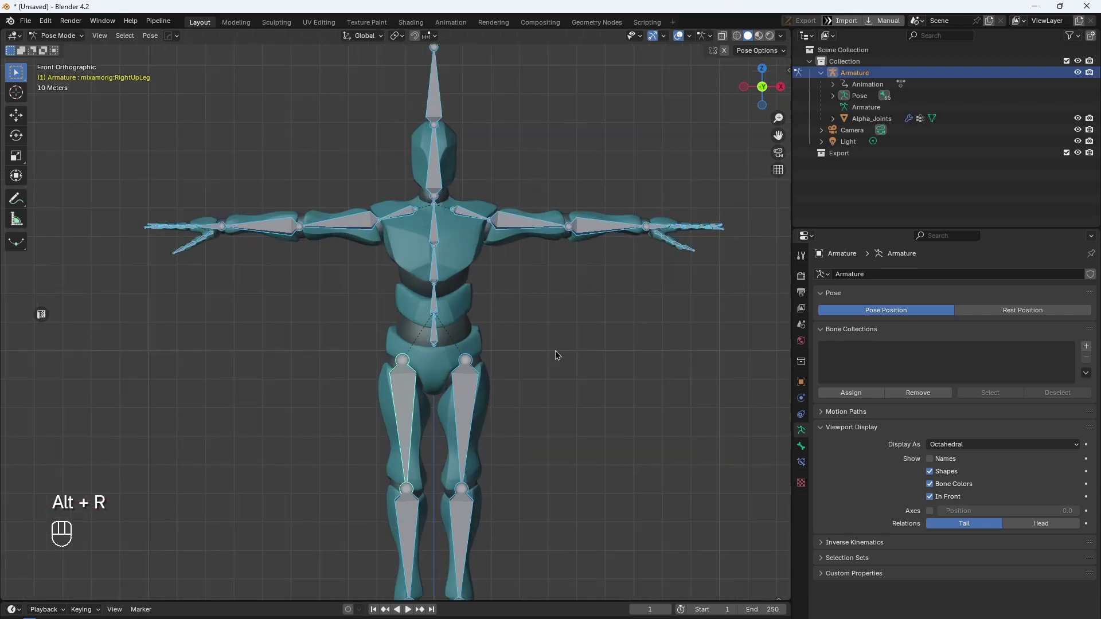
mouse_move(554, 356)
middle_down()
mouse_move(427, 357)
mouse_move(538, 360)
middle_up()
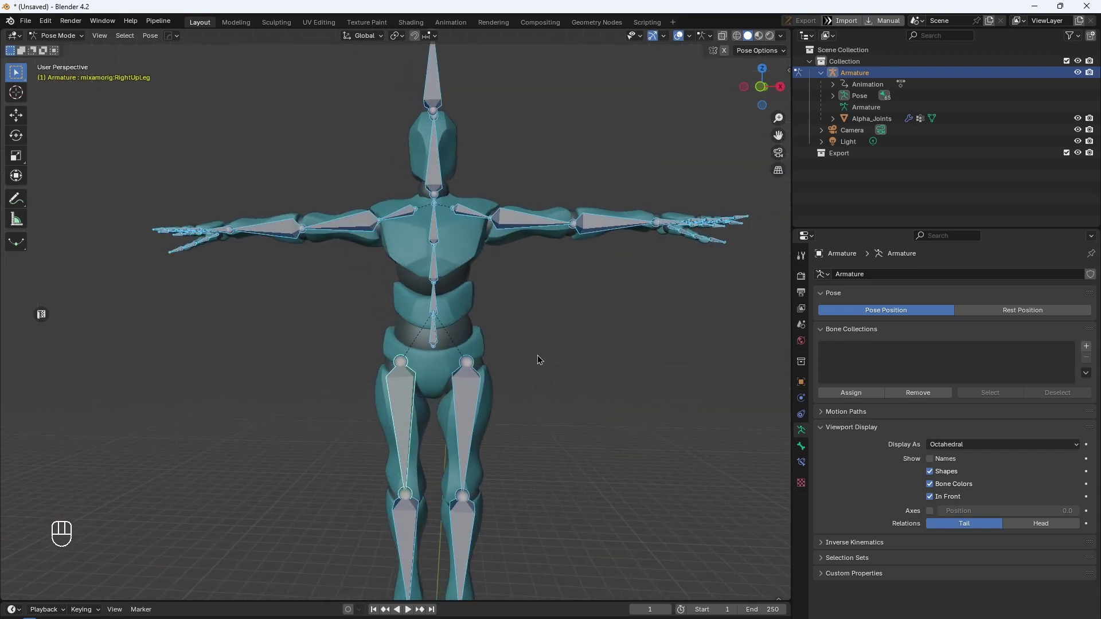
key(KP_1)
scroll(459, 373, down, 3)
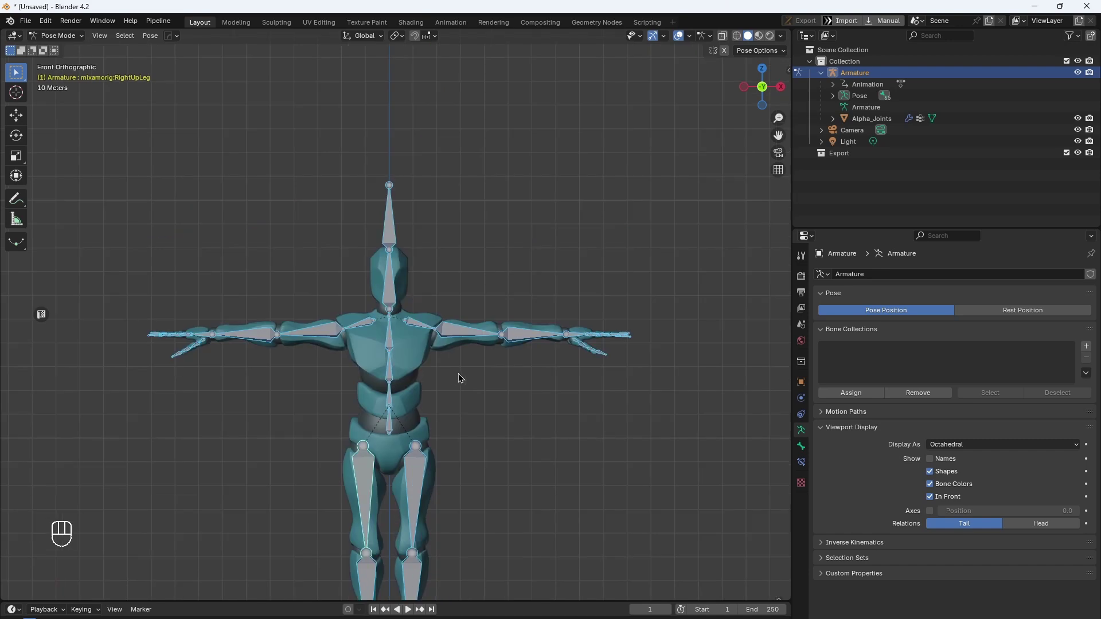
scroll(455, 361, up, 5)
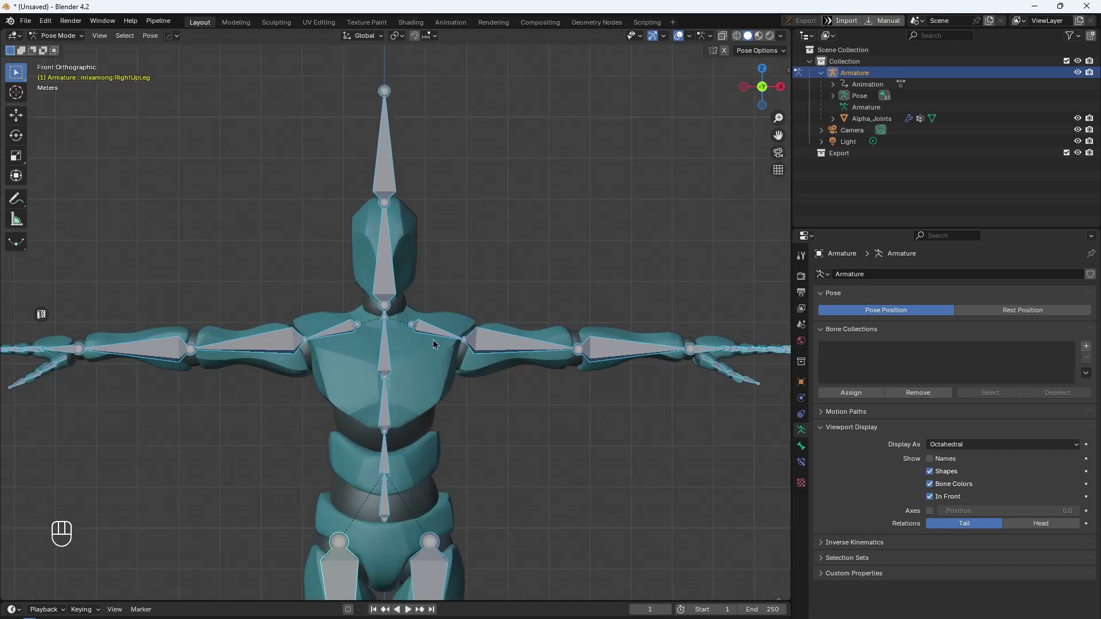
Deselect the bones, then return the armature to Object Mode and select the Alpha_Joints mesh
click(421, 353)
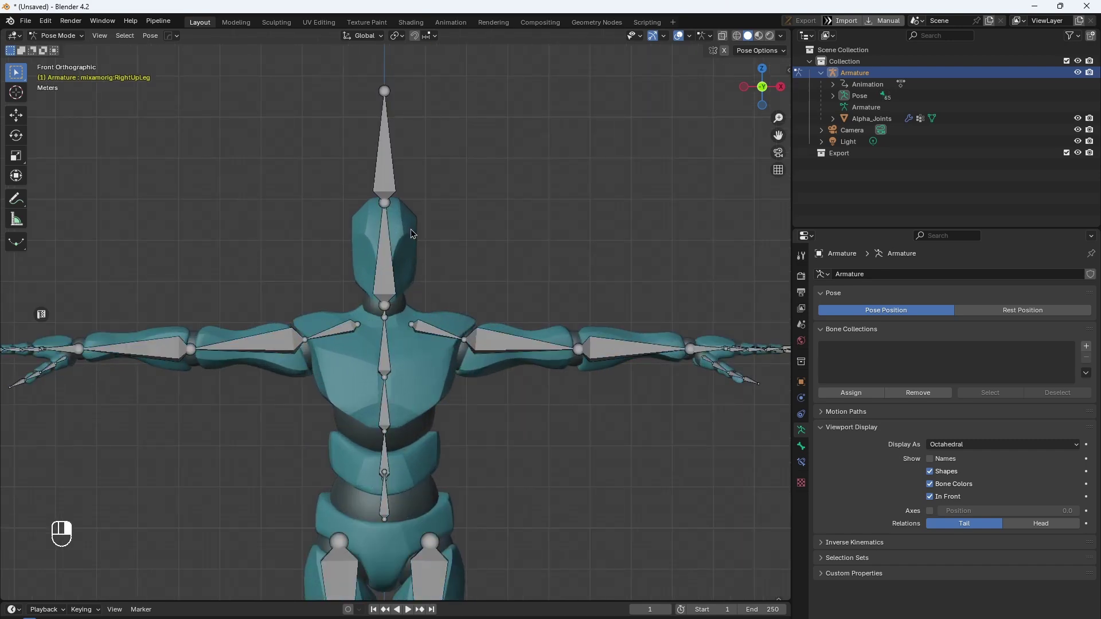
click(60, 36)
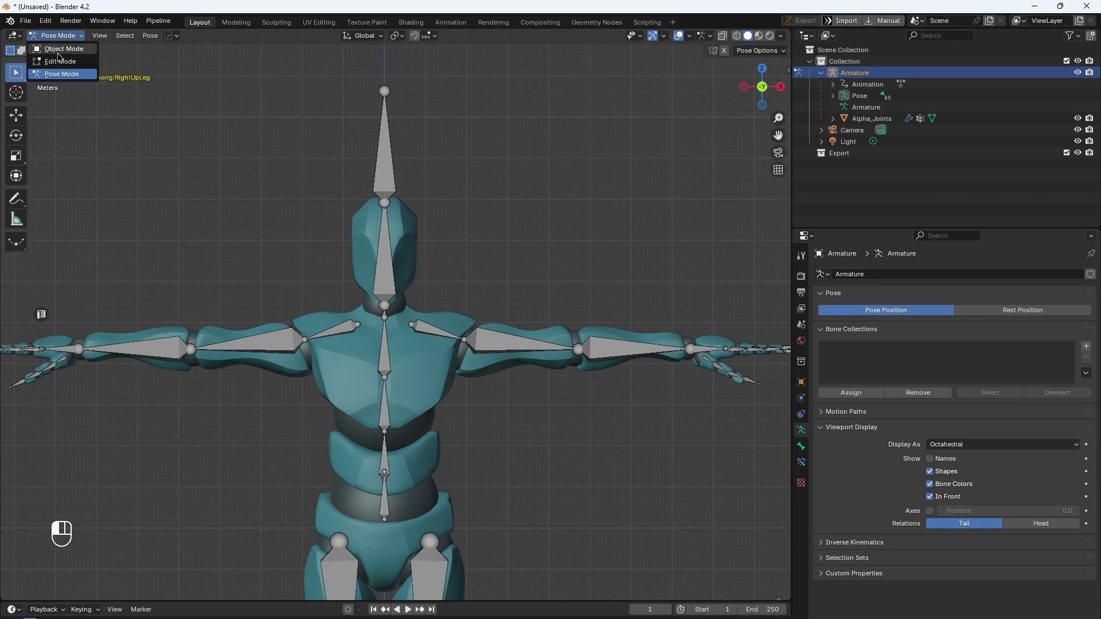
click(50, 23)
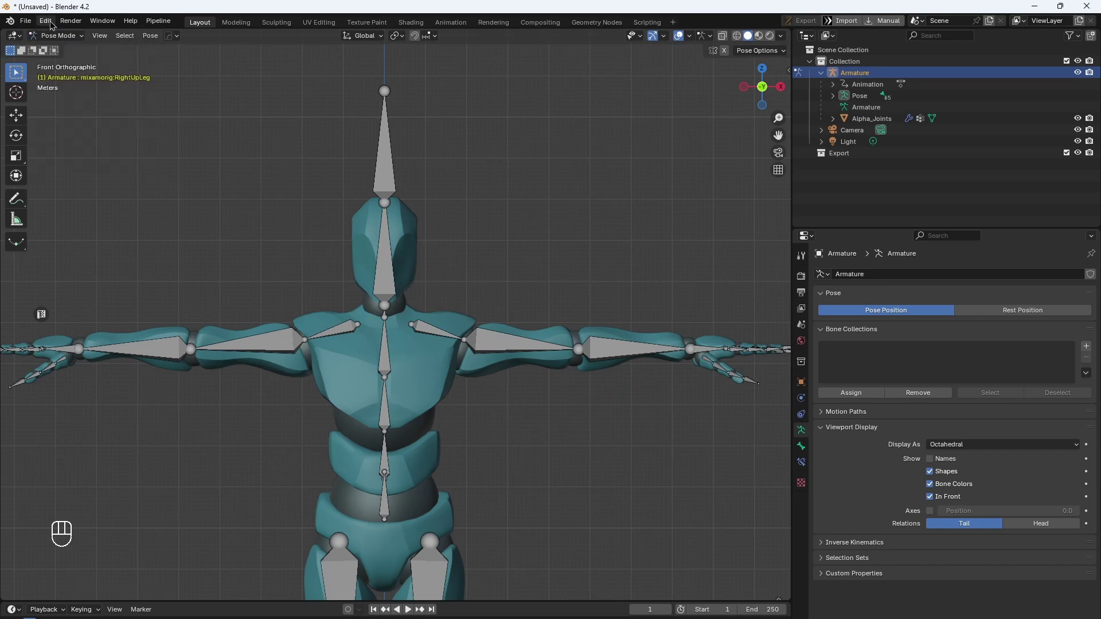
click(58, 35)
click(59, 50)
click(423, 275)
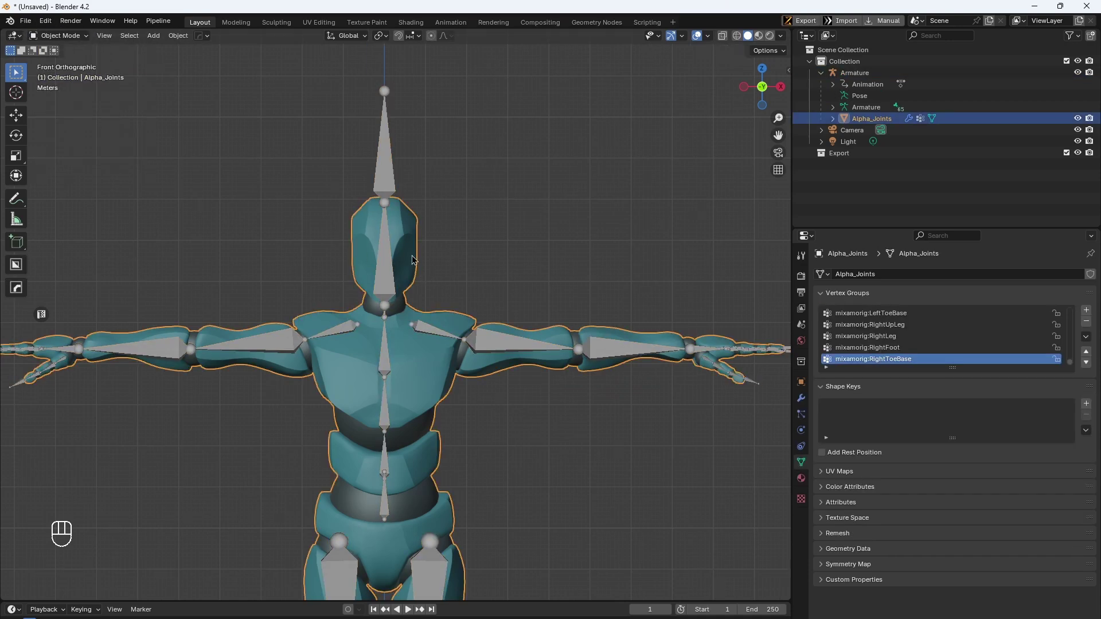
Switch the Alpha_Joints mesh to Weight Paint mode
click(60, 36)
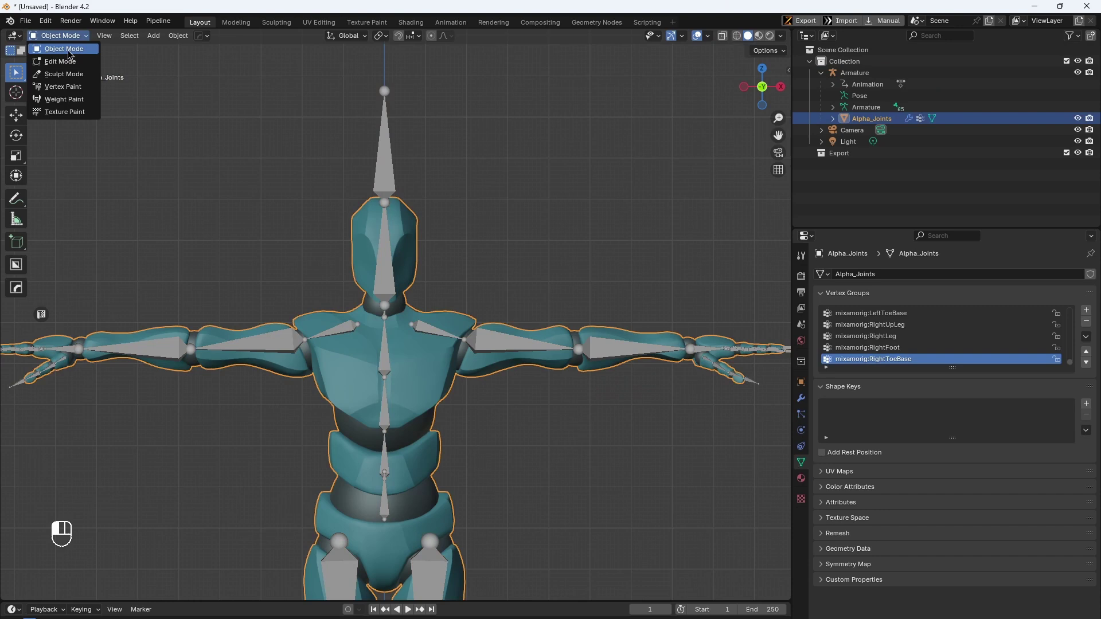
click(64, 100)
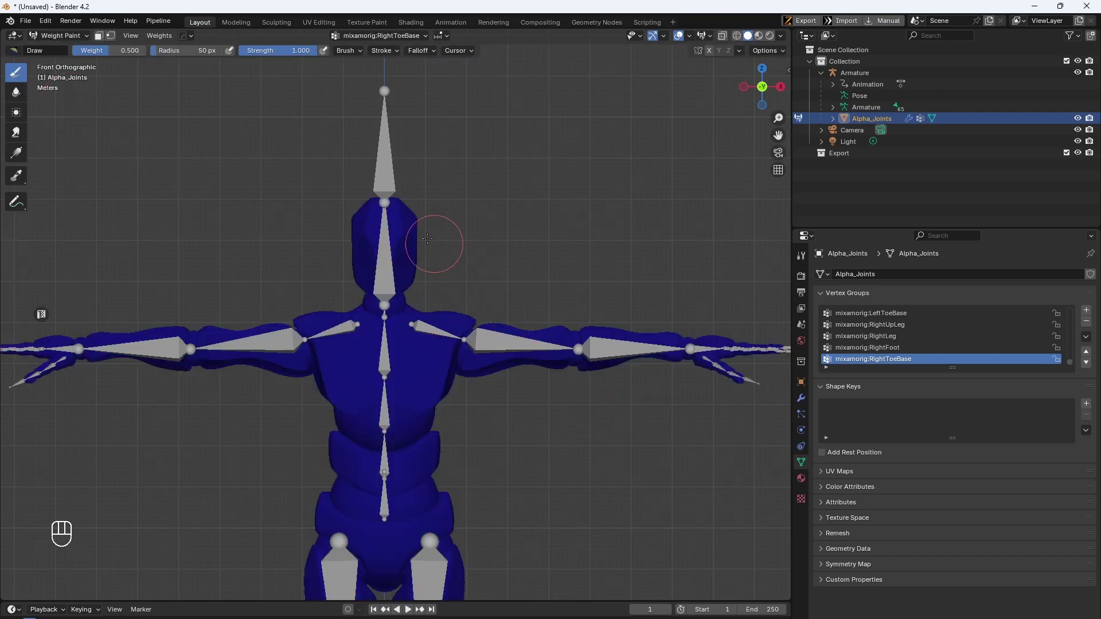
scroll(419, 236, up, 4)
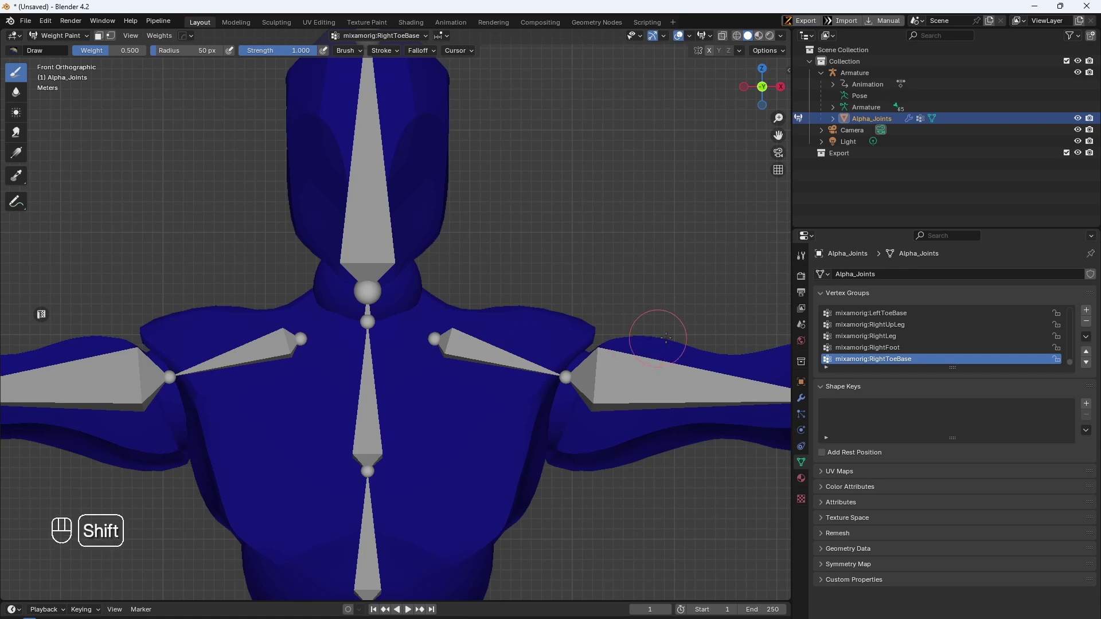
shift+middle_drag(651, 352, 524, 310)
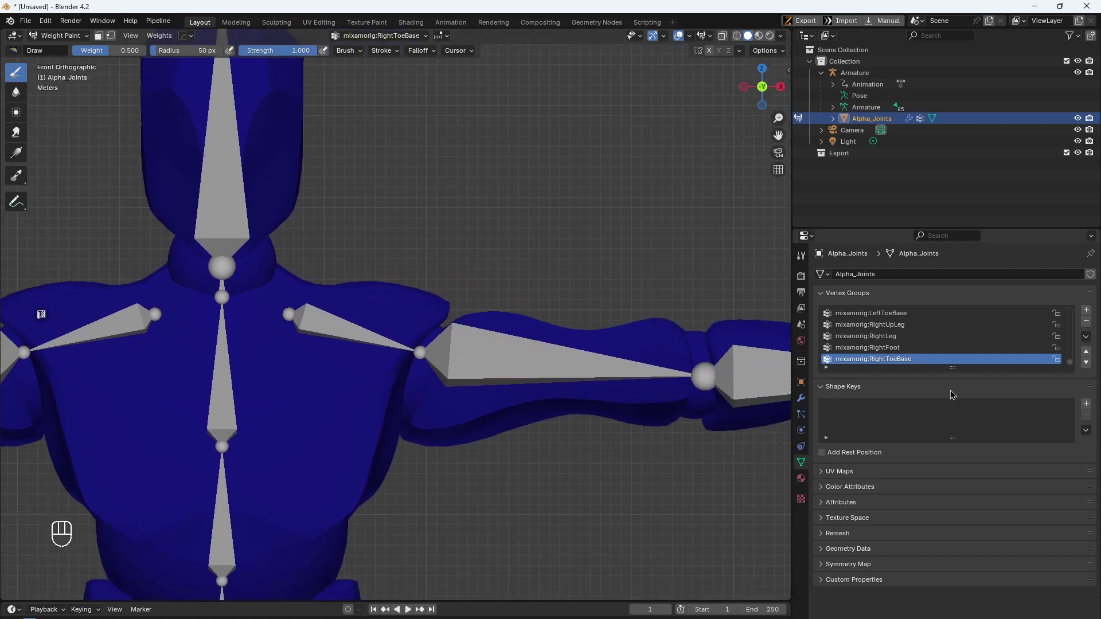
Enlarge the vertex group list and bring its first entries, starting with mixamorig:Hips, into view
drag(938, 368, 936, 504)
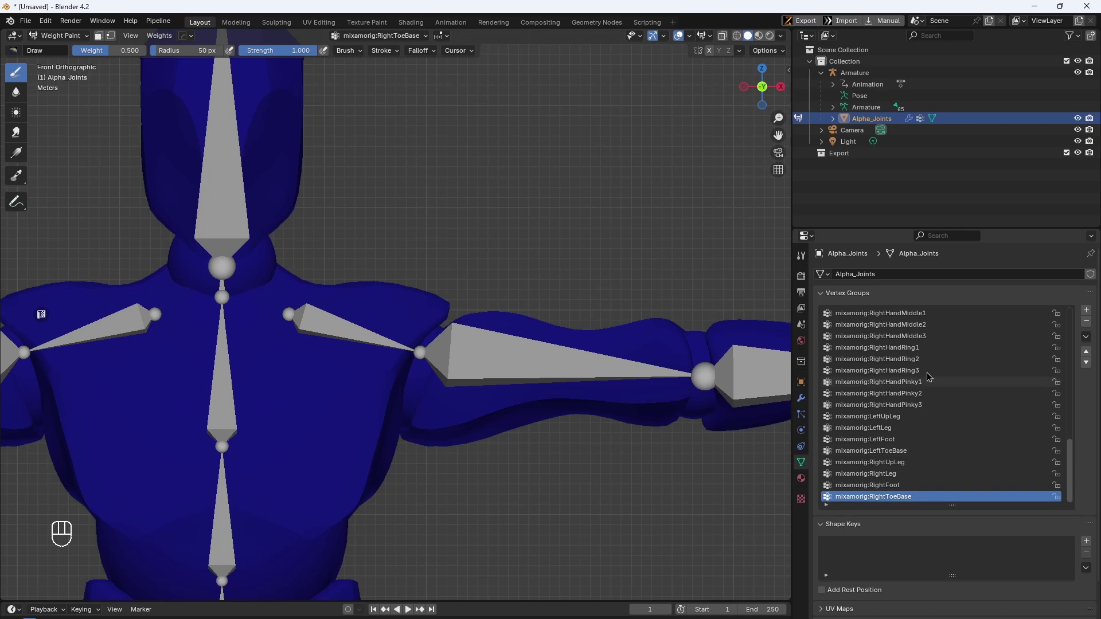
drag(1072, 483, 1071, 344)
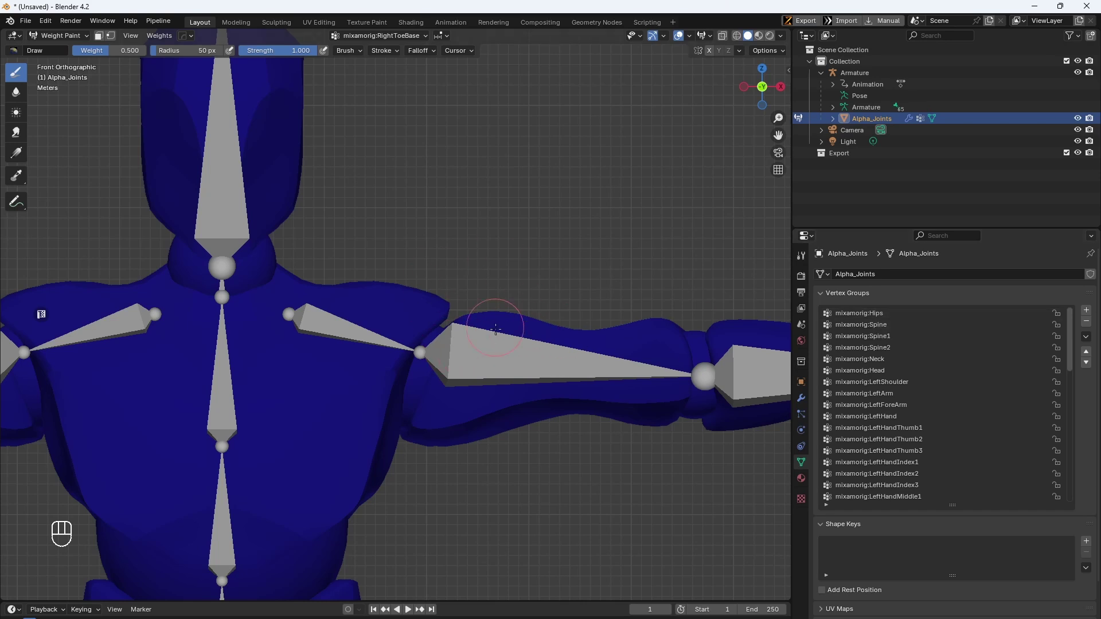
scroll(495, 332, down, 3)
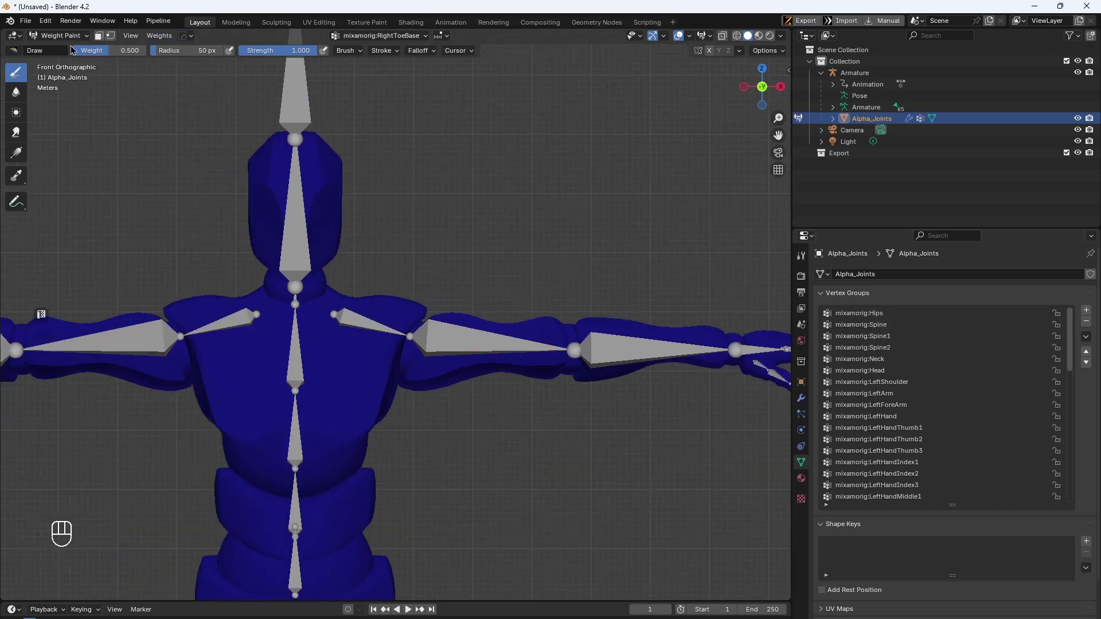
Turn off Lock Object Modes and select the armature directly in the viewport
click(48, 25)
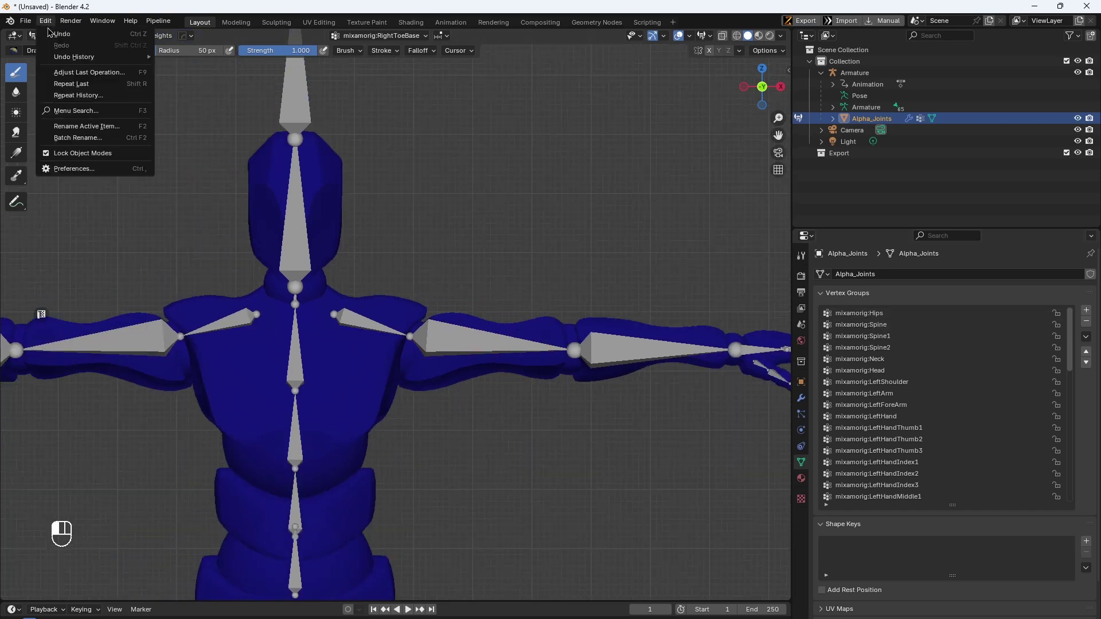
click(50, 154)
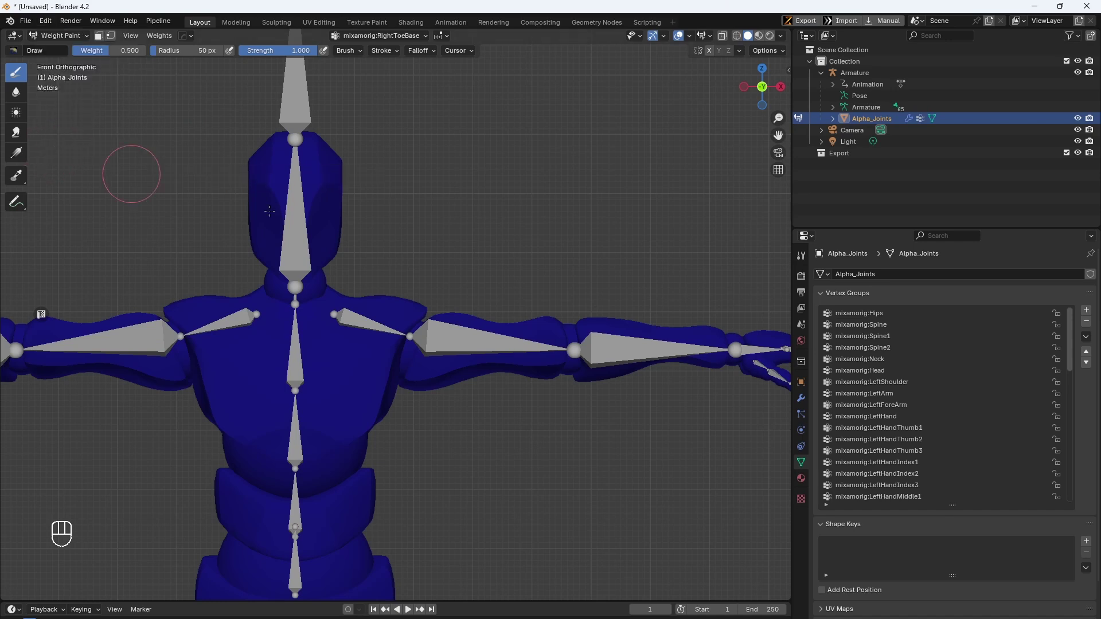
click(476, 342)
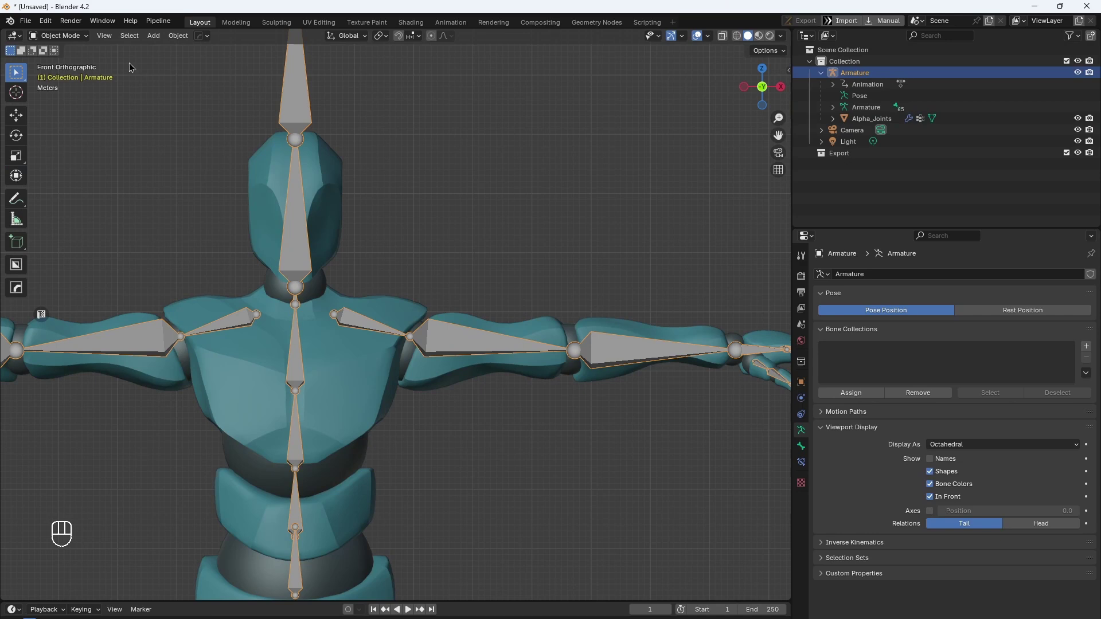
Put the armature in Pose Mode and make the Alpha_Joints mesh active again in Weight Paint mode
click(55, 37)
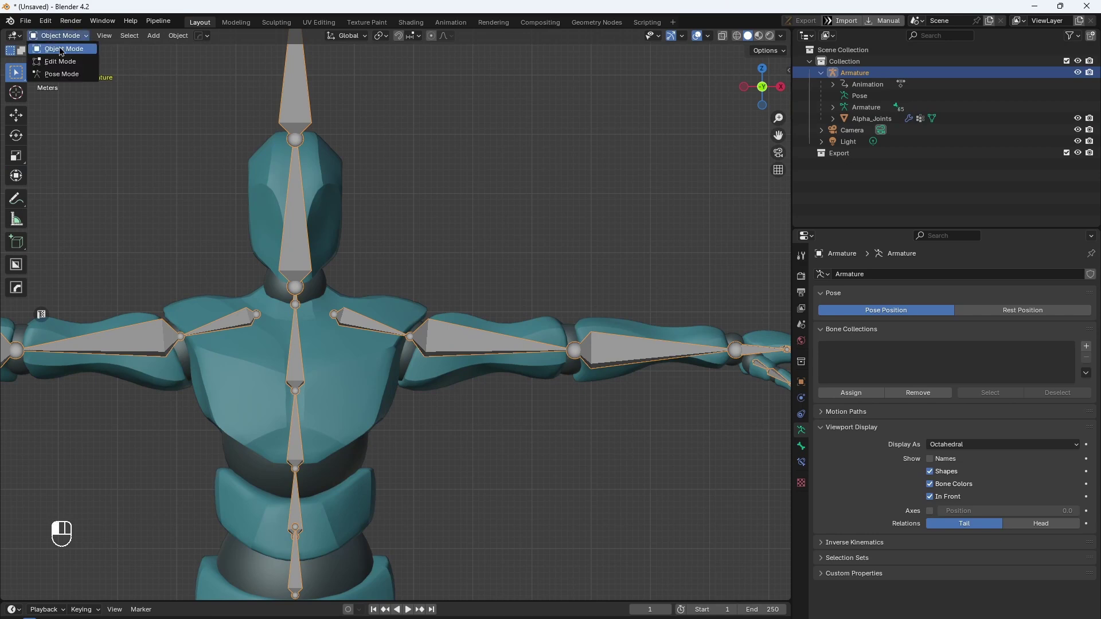
click(62, 74)
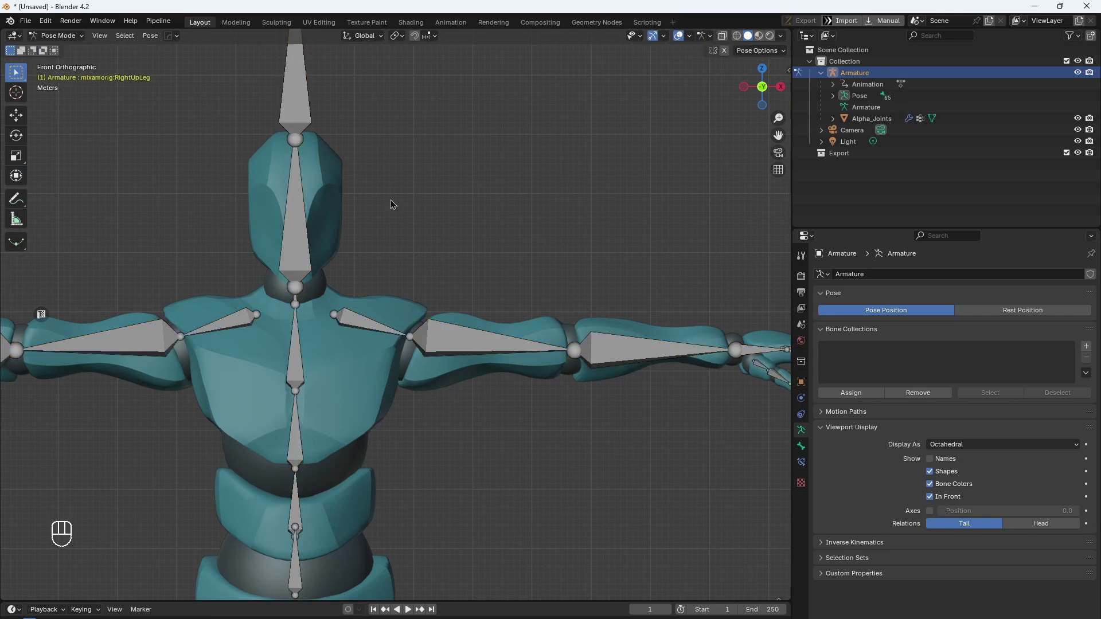
click(314, 173)
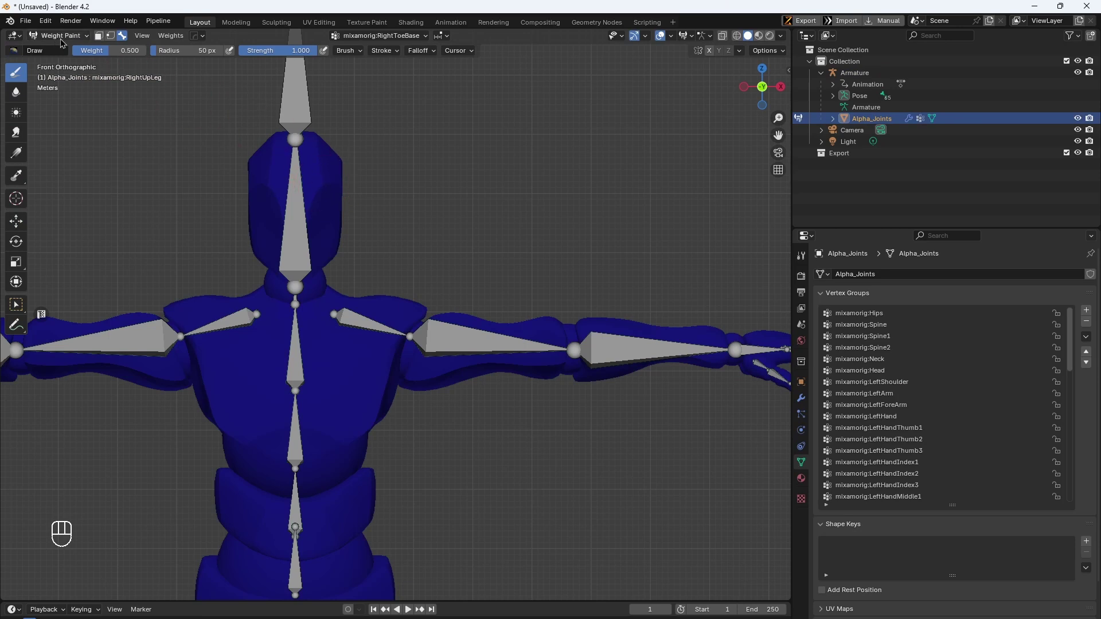
Select the left upper arm bone and then the left forearm bone to display their weights on the mesh
ctrl+click(452, 337)
scroll(459, 336, up, 3)
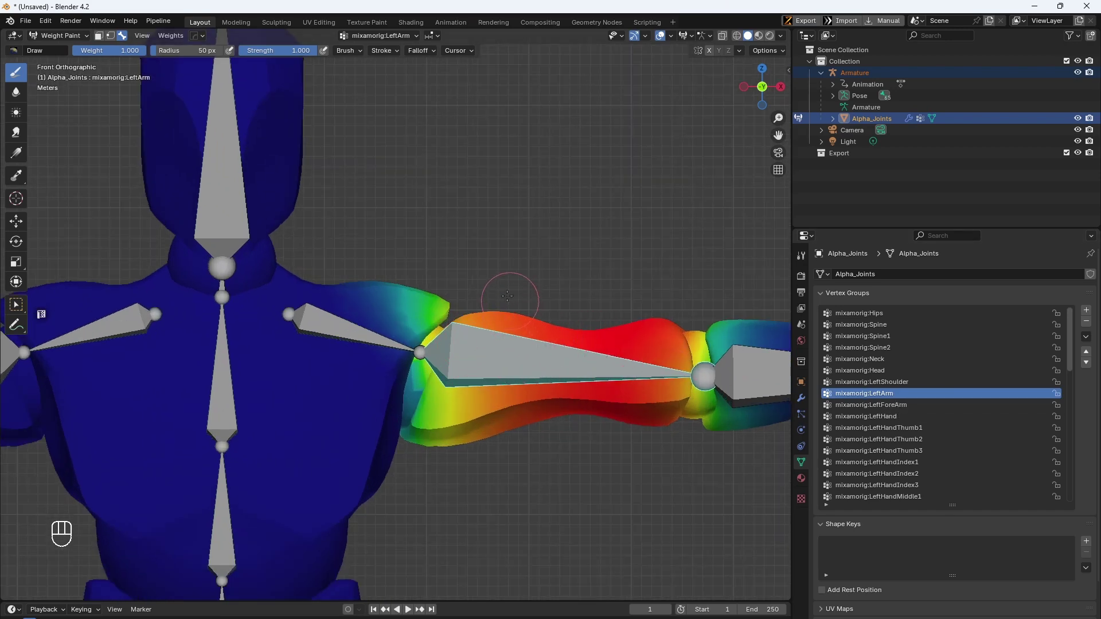
shift+middle_drag(434, 344, 319, 342)
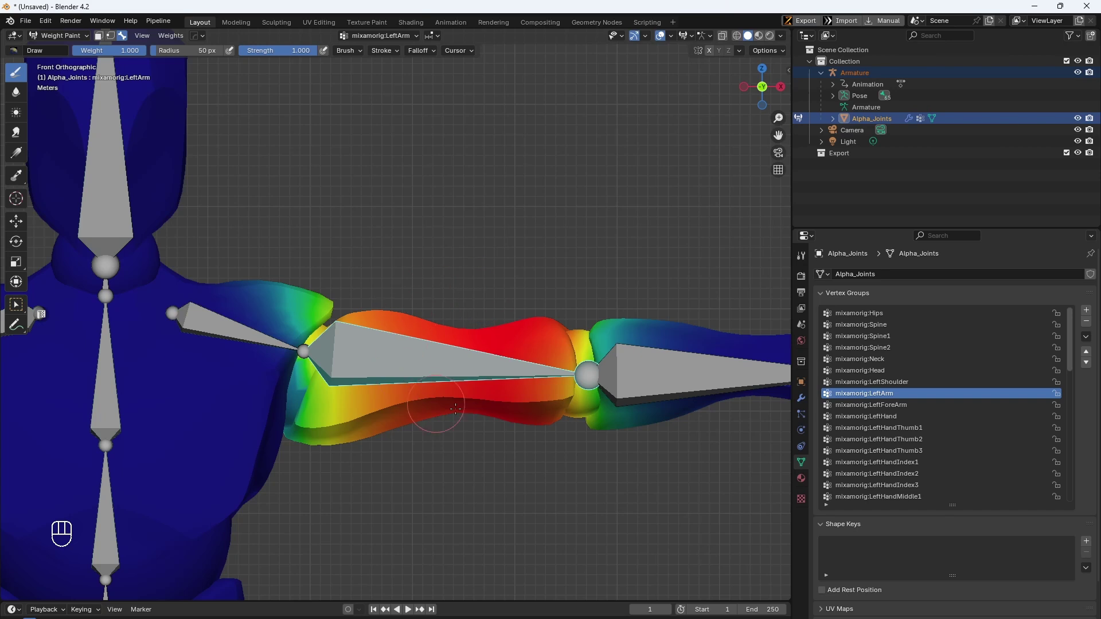
shift+middle_drag(530, 328, 340, 317)
alt+click(525, 372)
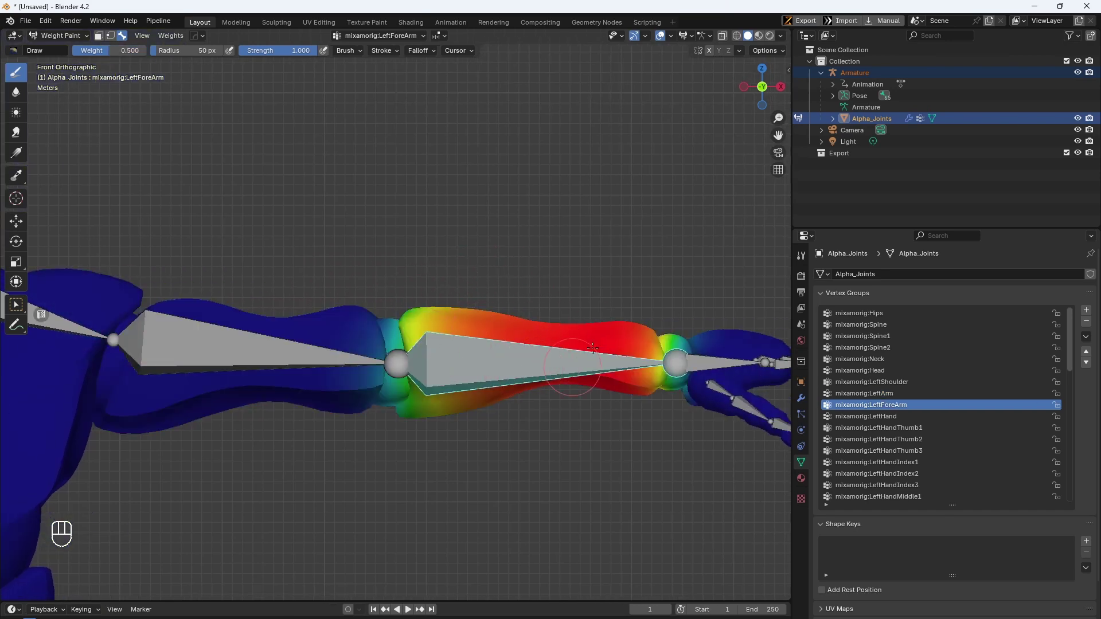
Try rotating the left forearm and left upper arm bones in Weight Paint mode to preview how the mesh deforms
key(r)
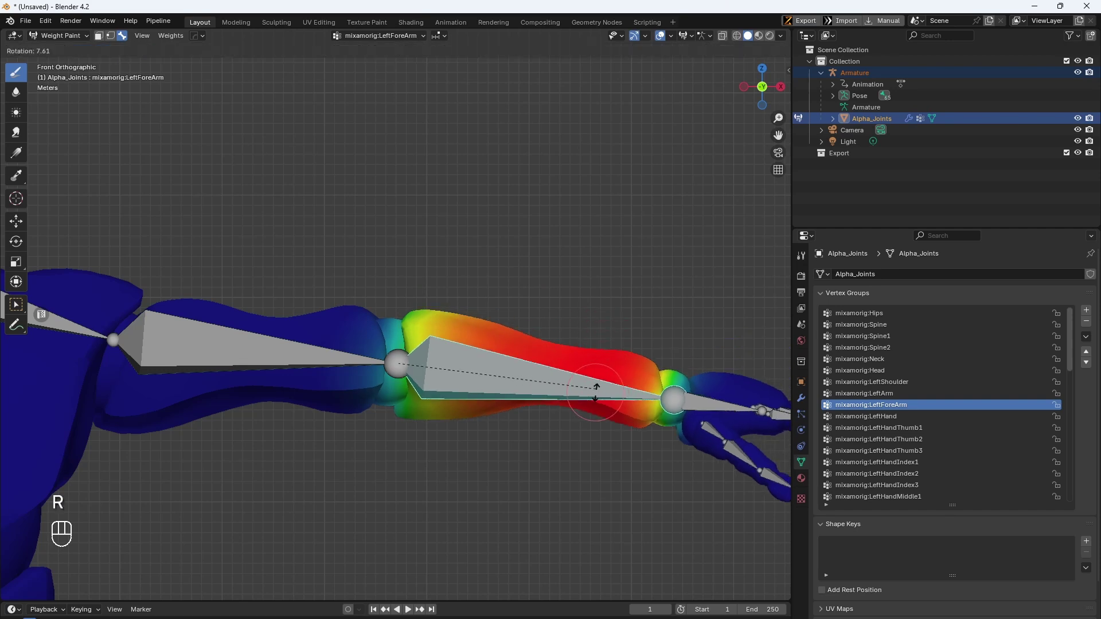
right_click(533, 355)
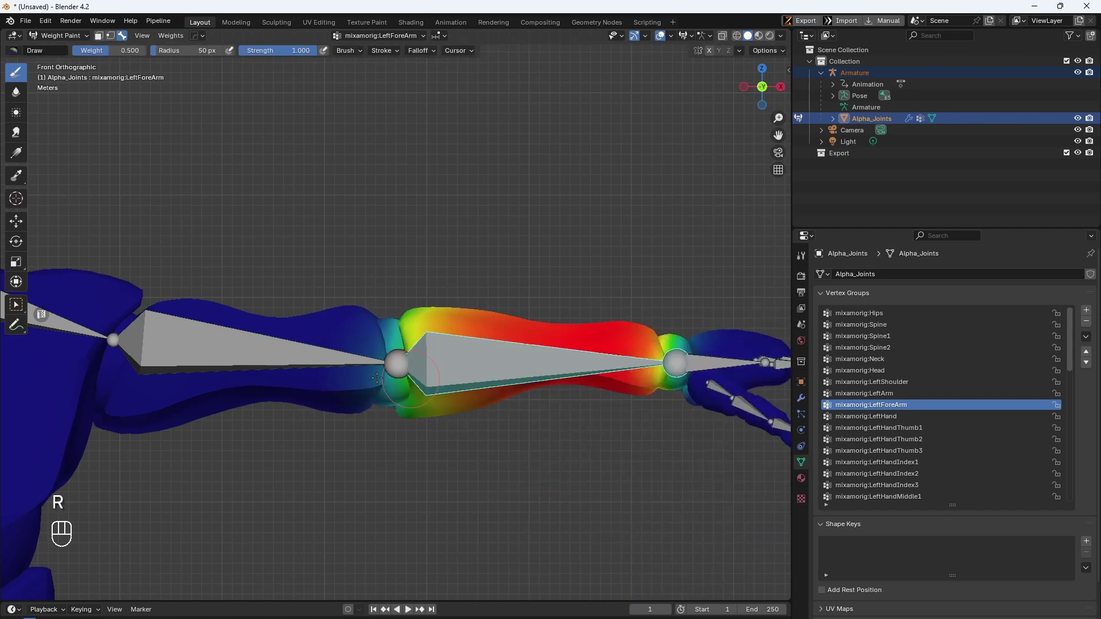
click(279, 370)
key(r)
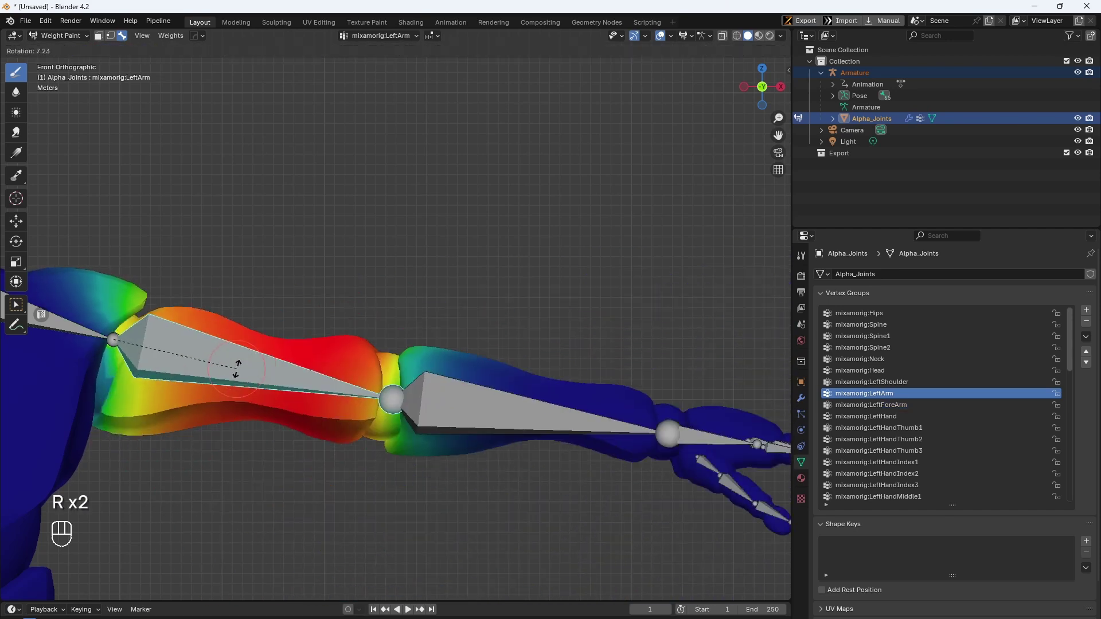
right_click(236, 372)
scroll(232, 392, down, 3)
key(r)
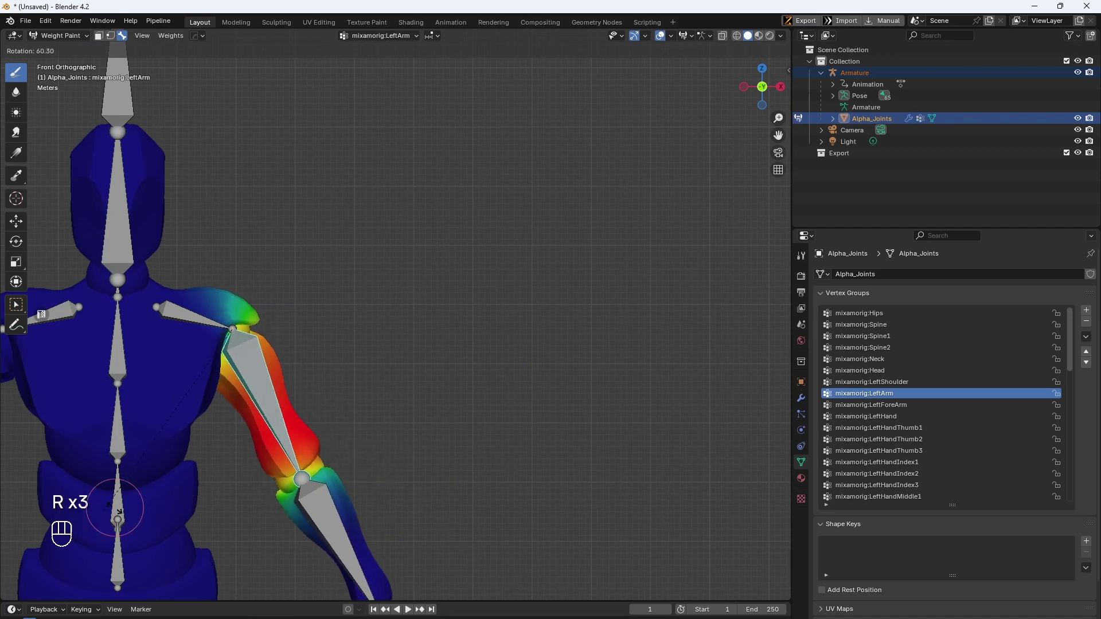
click(247, 396)
Examine the bones of both arms from the front and those of the right arm and hand from above
shift+middle_drag(248, 390, 419, 331)
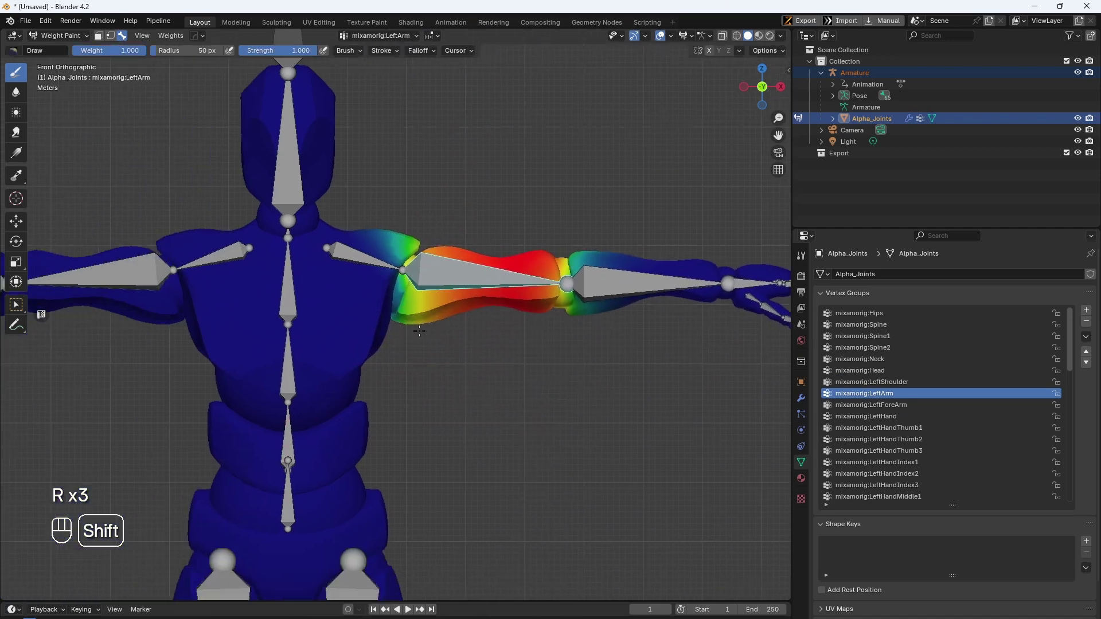
scroll(419, 332, down, 3)
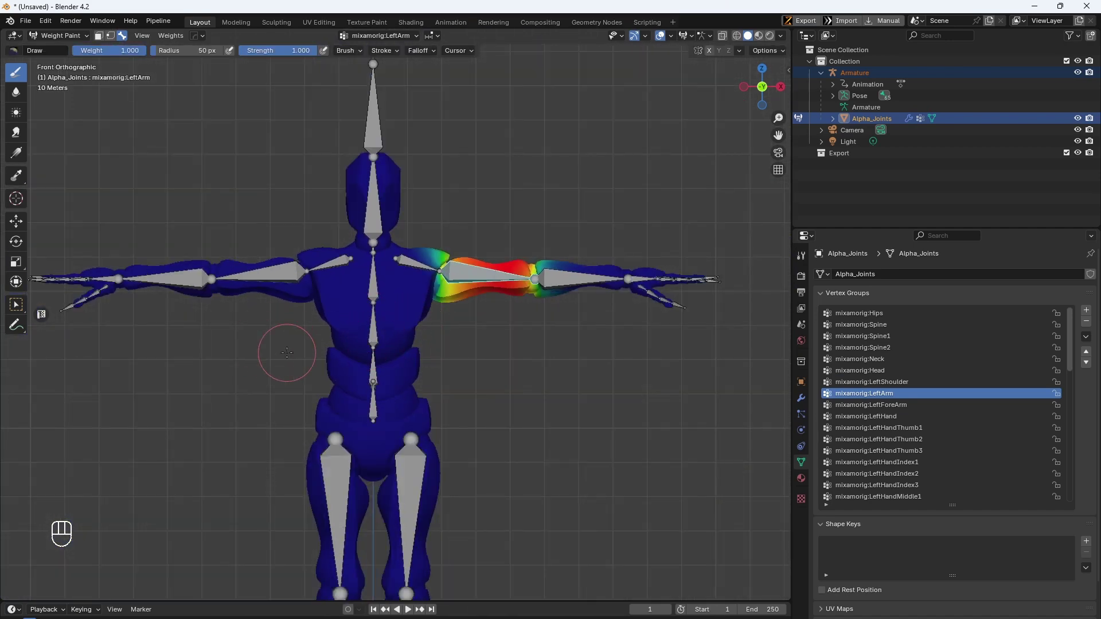
middle_drag(287, 353, 345, 412)
scroll(261, 412, up, 2)
shift+middle_drag(210, 413, 456, 364)
key(KP_7)
shift+middle_drag(301, 367, 459, 271)
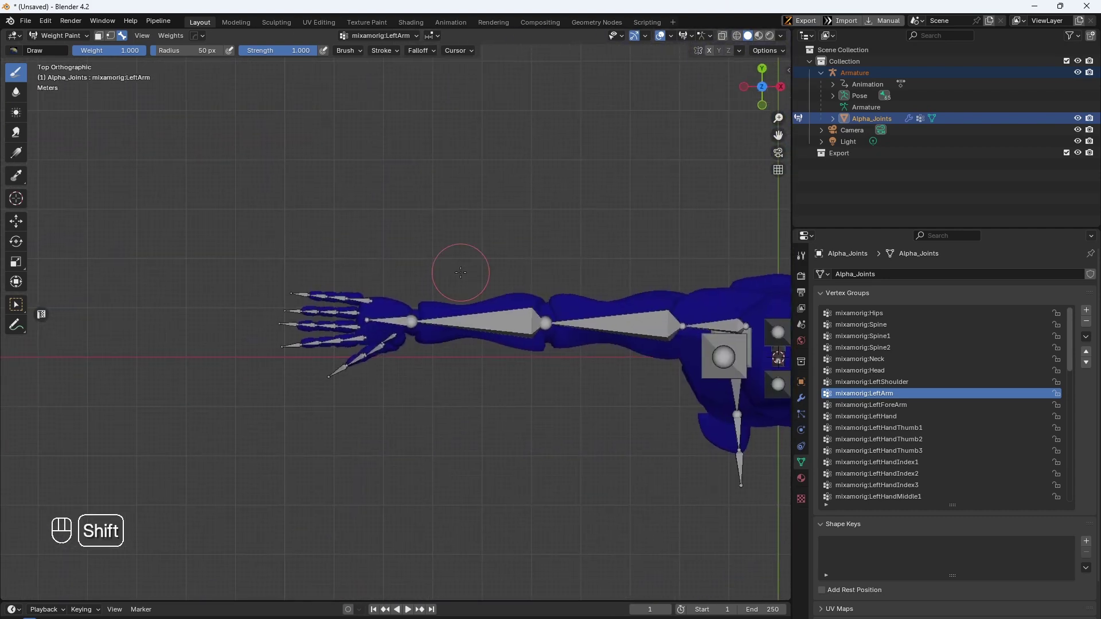
scroll(422, 263, up, 4)
scroll(450, 259, down, 4)
scroll(439, 264, up, 4)
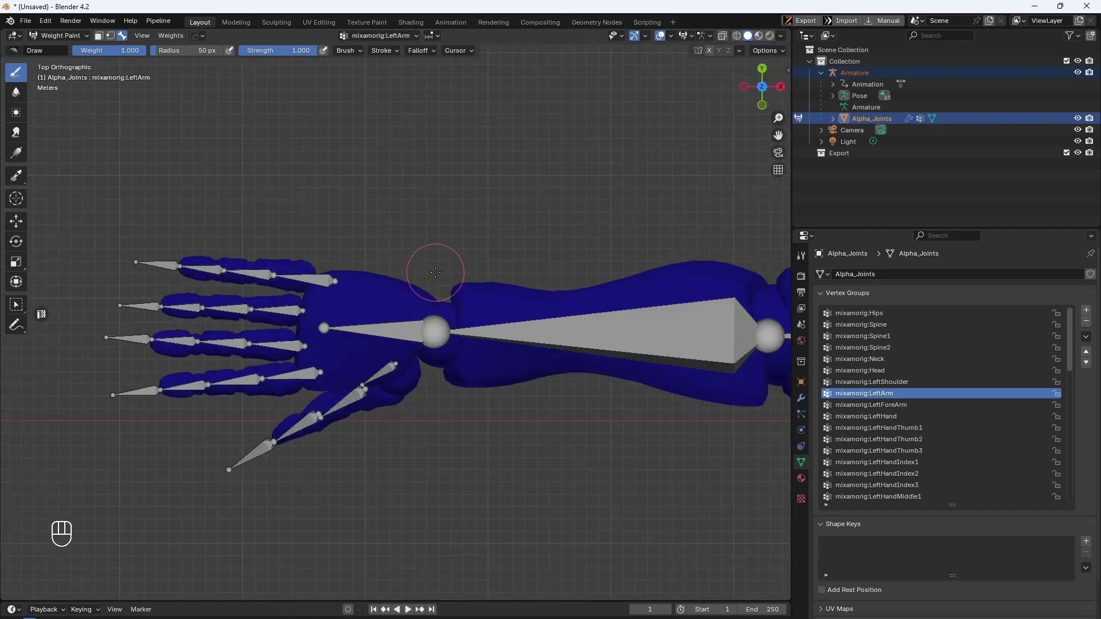
scroll(381, 264, down, 5)
shift+middle_drag(650, 416, 499, 275)
shift+middle_drag(597, 273, 467, 329)
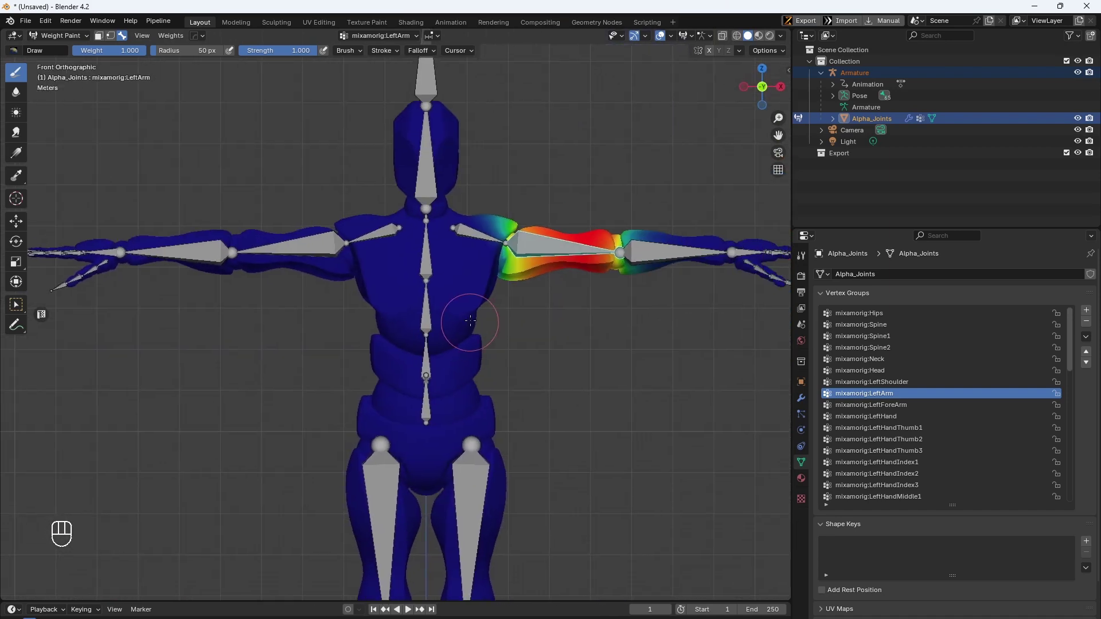
Examine the shoulder, torso and leg bones from the front against the mesh's weight colours
scroll(487, 304, up, 4)
shift+middle_drag(311, 198, 411, 294)
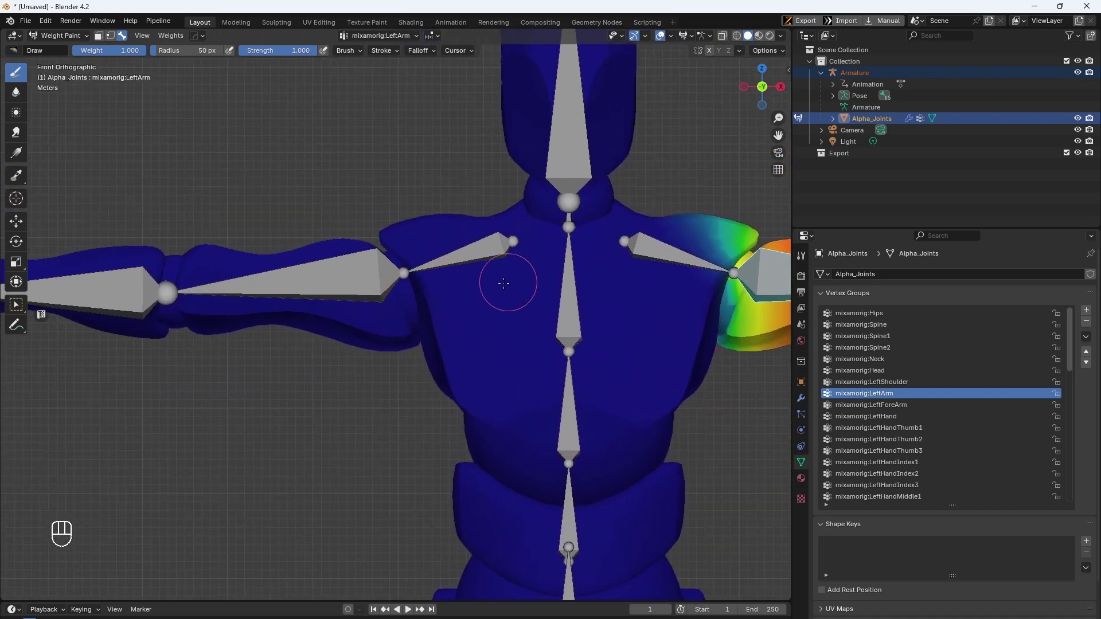
shift+middle_drag(503, 283, 553, 315)
scroll(471, 317, down, 5)
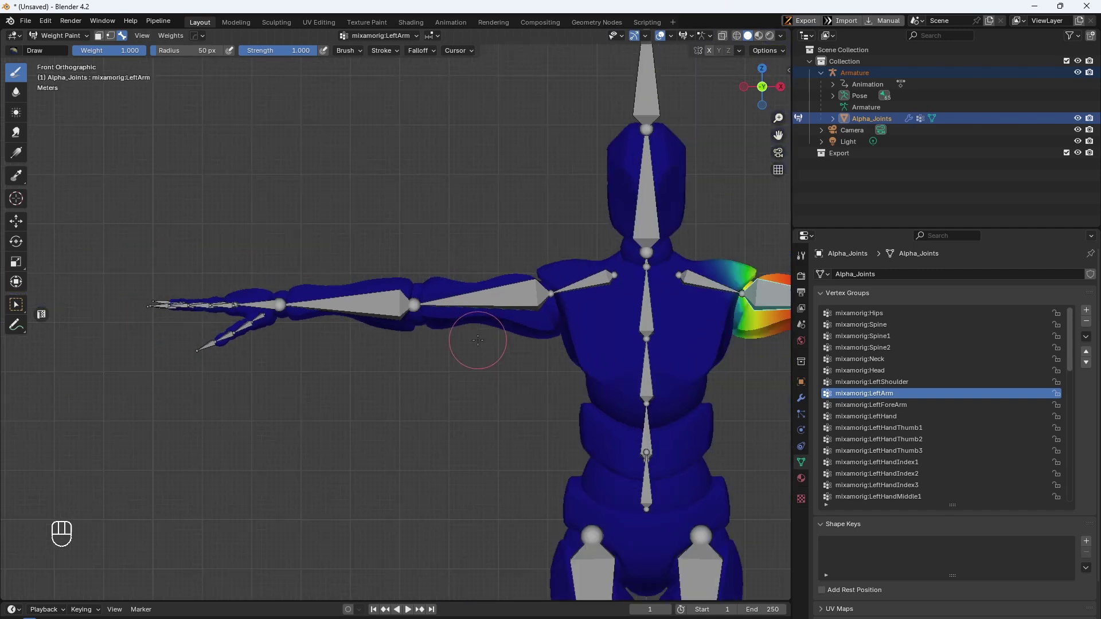
shift+middle_drag(651, 364, 511, 343)
scroll(494, 285, up, 4)
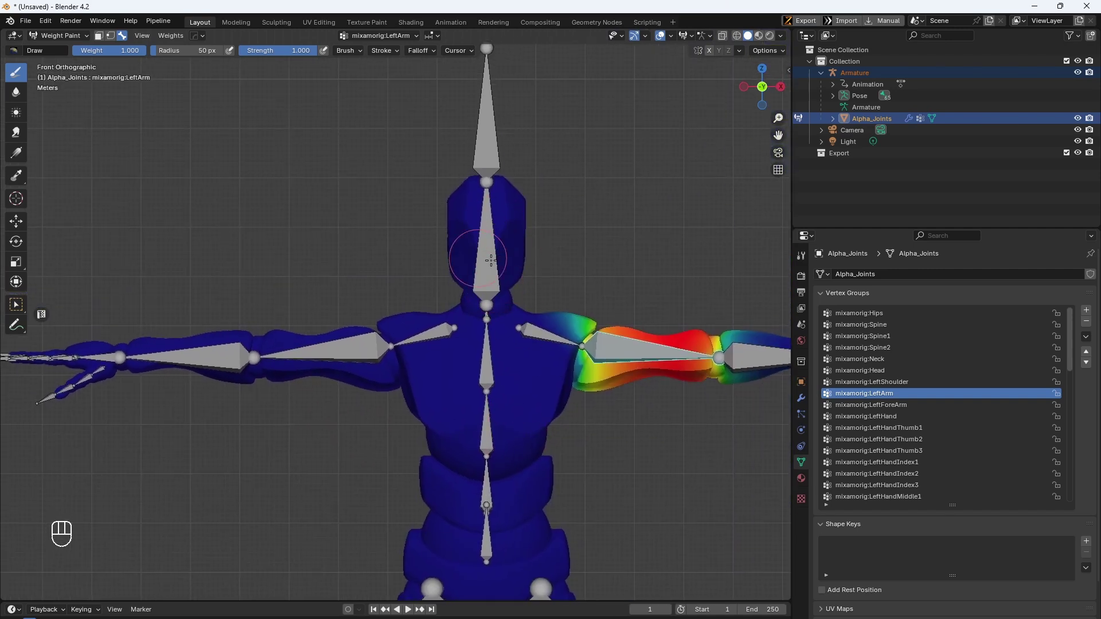
shift+middle_drag(557, 544, 548, 255)
shift+middle_drag(445, 406, 481, 230)
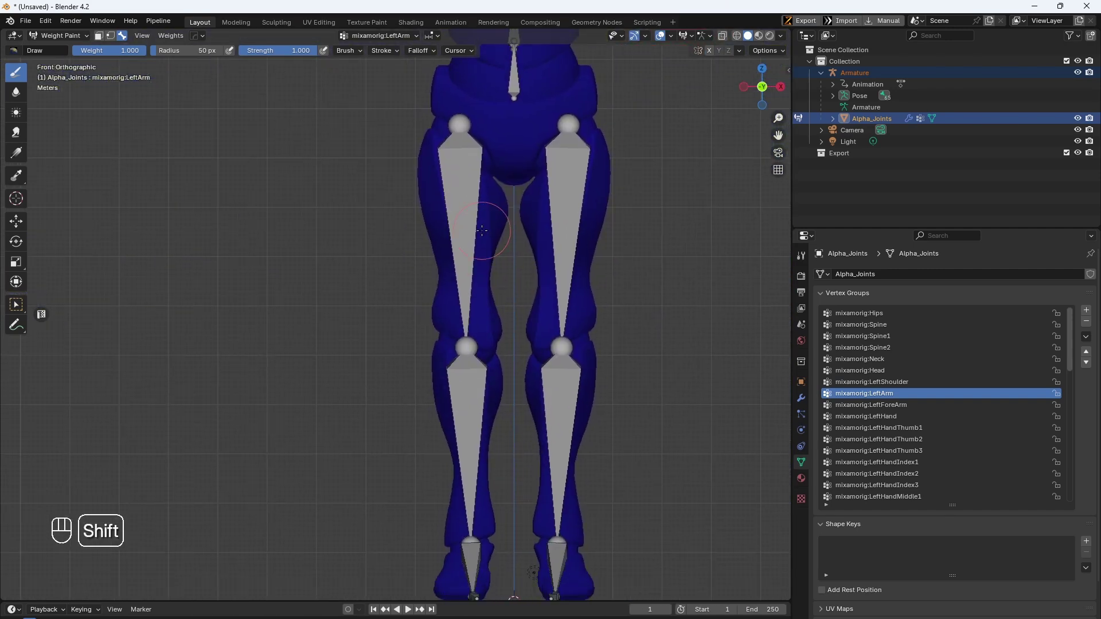
Inspect the finger and thumb bones of the right hand up close from the top view
scroll(444, 337, down, 2)
shift+middle_drag(347, 205, 559, 474)
middle_drag(390, 235, 423, 333)
scroll(436, 281, up, 1)
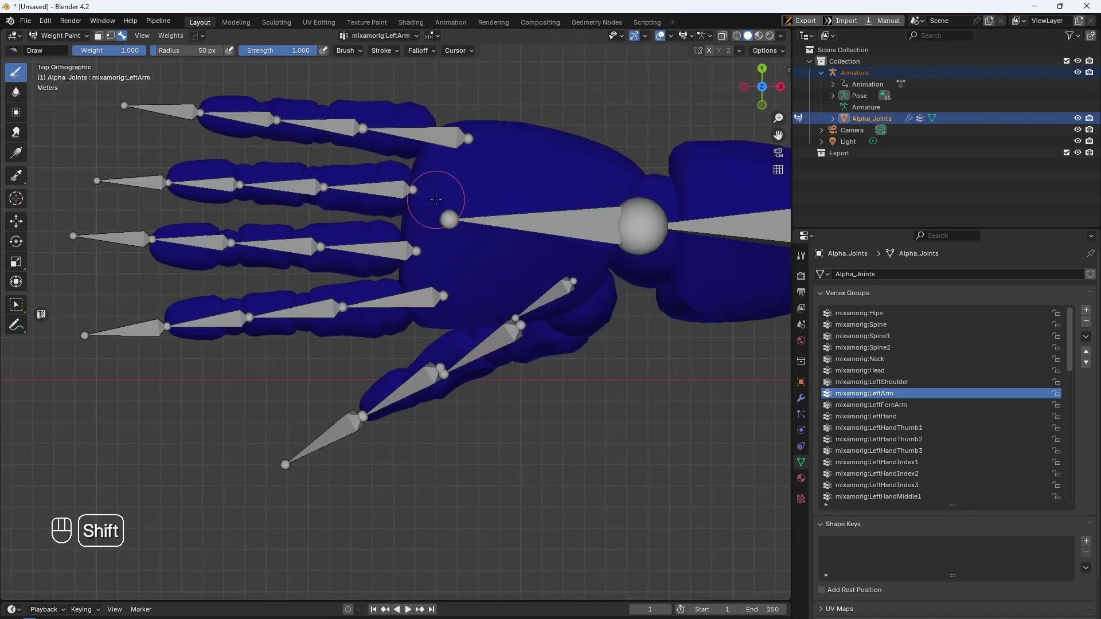
shift+middle_drag(434, 194, 462, 303)
scroll(465, 261, up, 2)
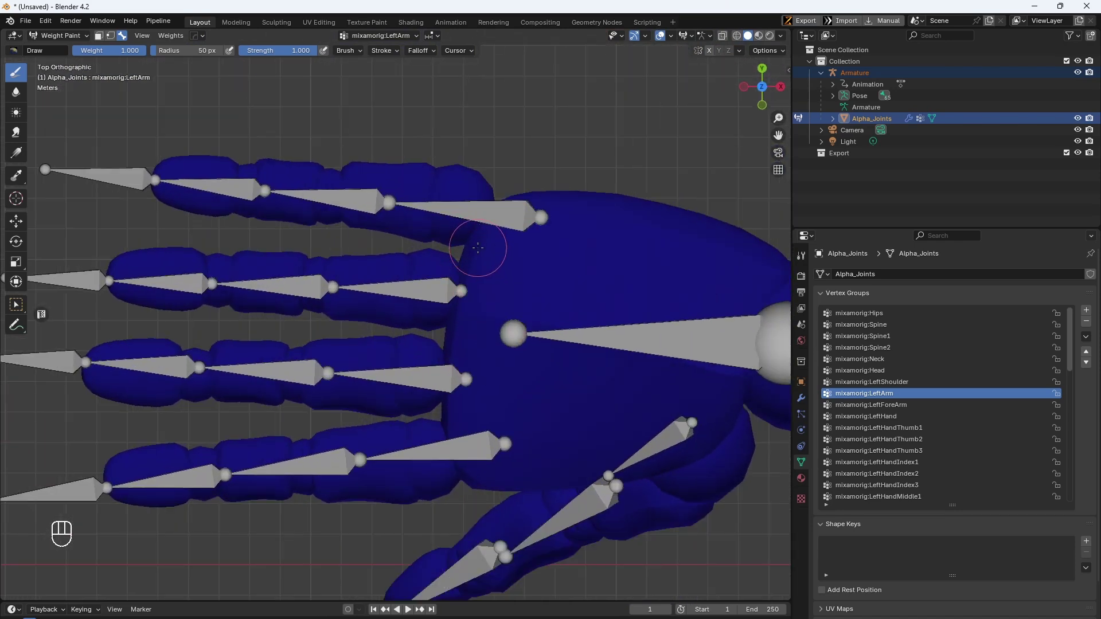
Select the three pinky bones of the right hand one after another to examine each one's weight influence
alt+click(448, 210)
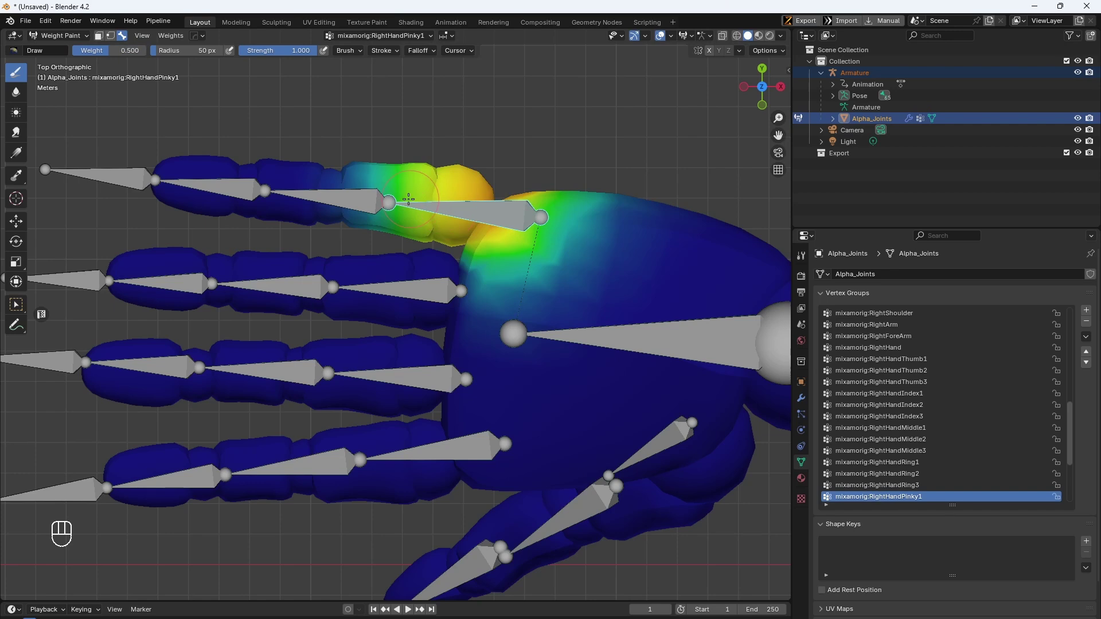
alt+click(307, 197)
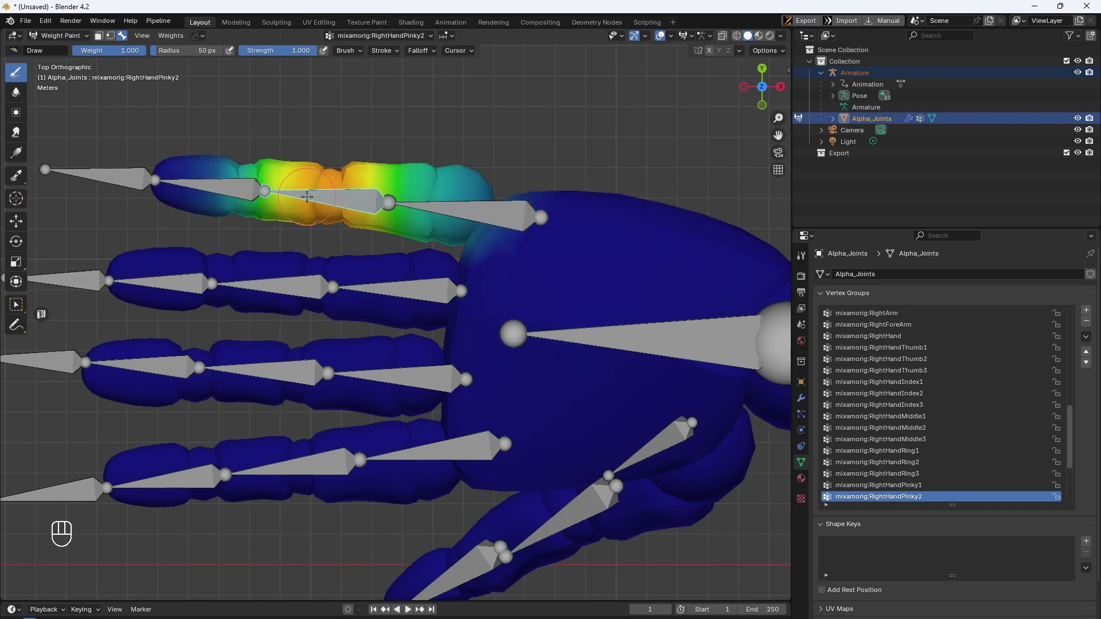
alt+click(250, 191)
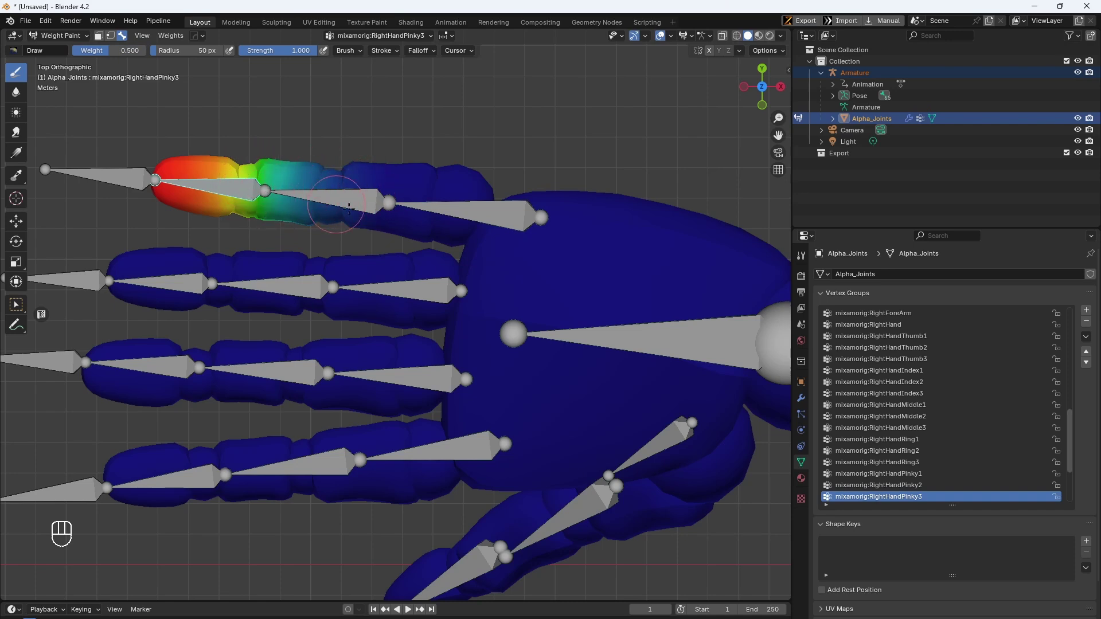
ctrl+click(502, 215)
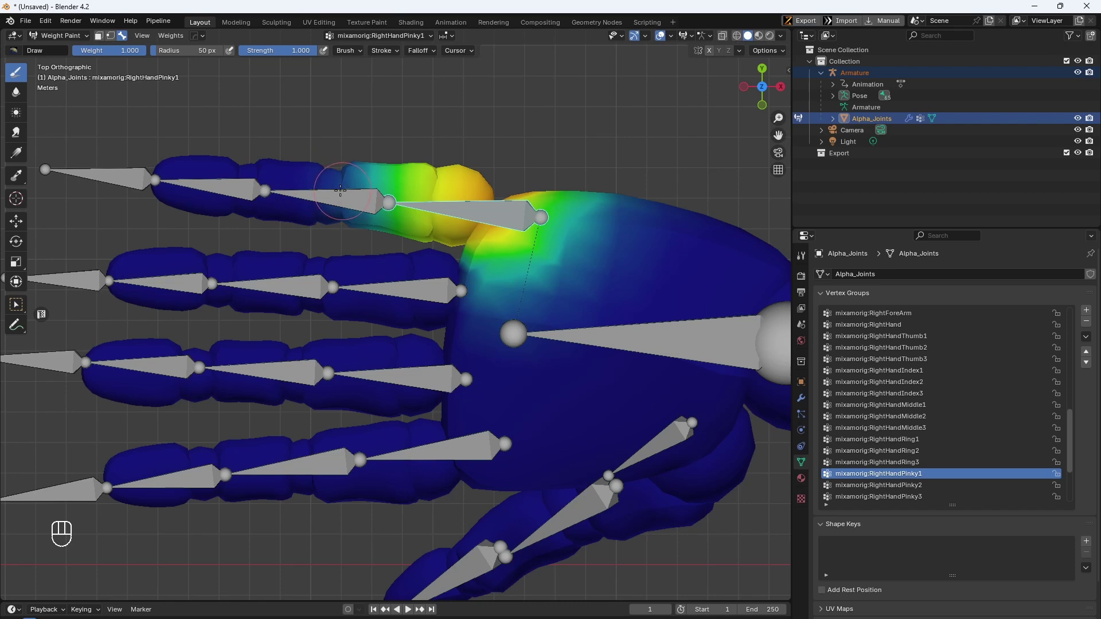
ctrl+click(324, 197)
ctrl+click(231, 191)
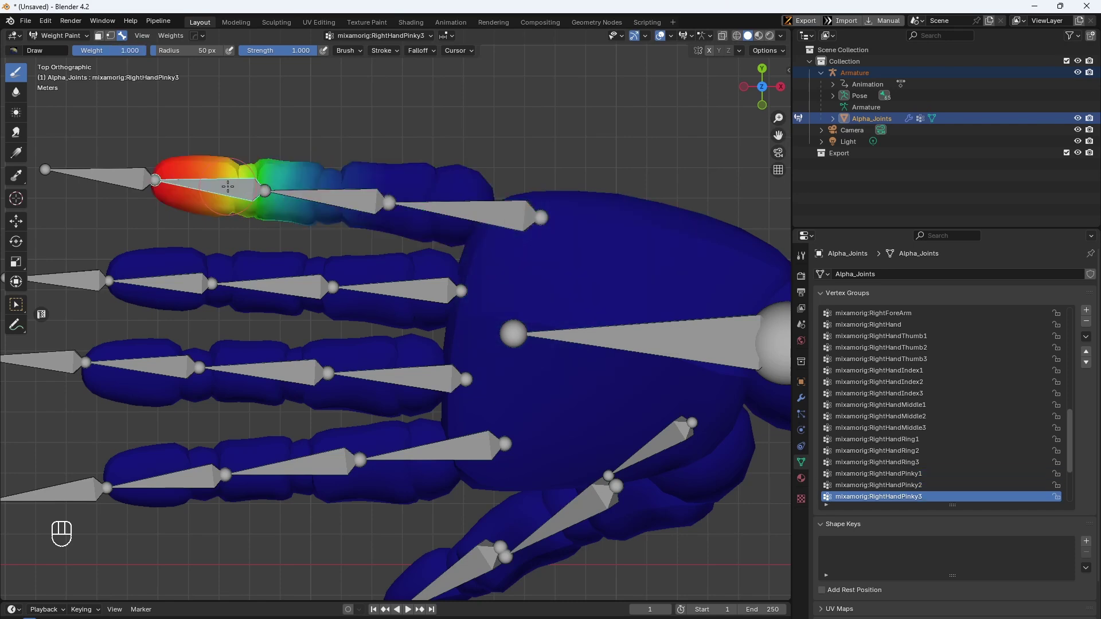
ctrl+click(458, 211)
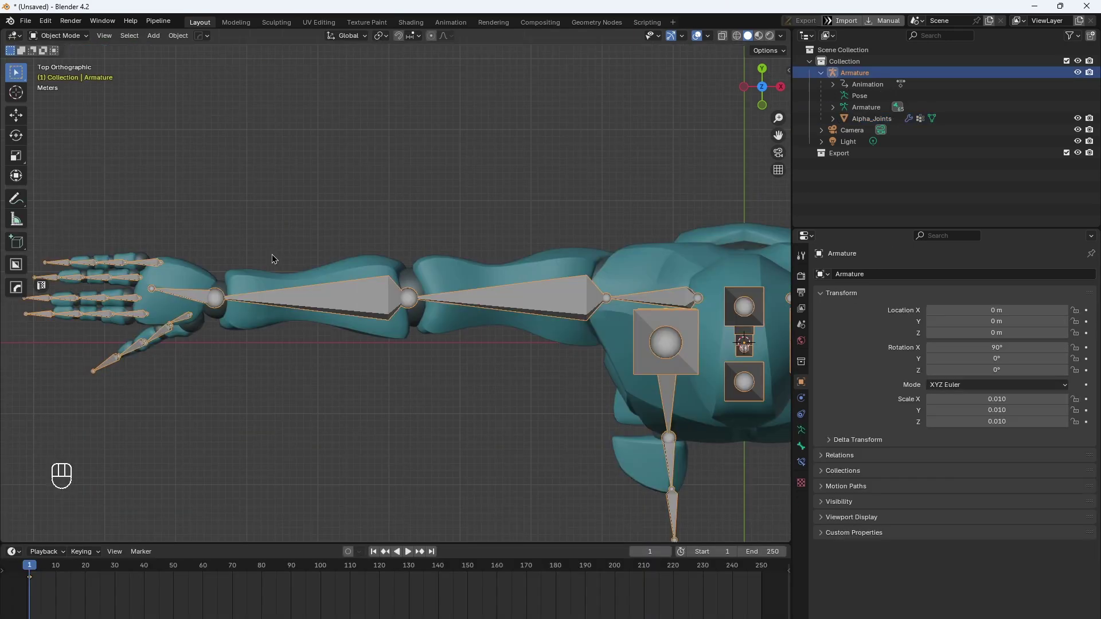
Examine how the armature's right arm and hand bones line up with the mesh in Object Mode
shift+middle_drag(271, 253, 400, 273)
scroll(348, 285, up, 4)
scroll(246, 290, up, 2)
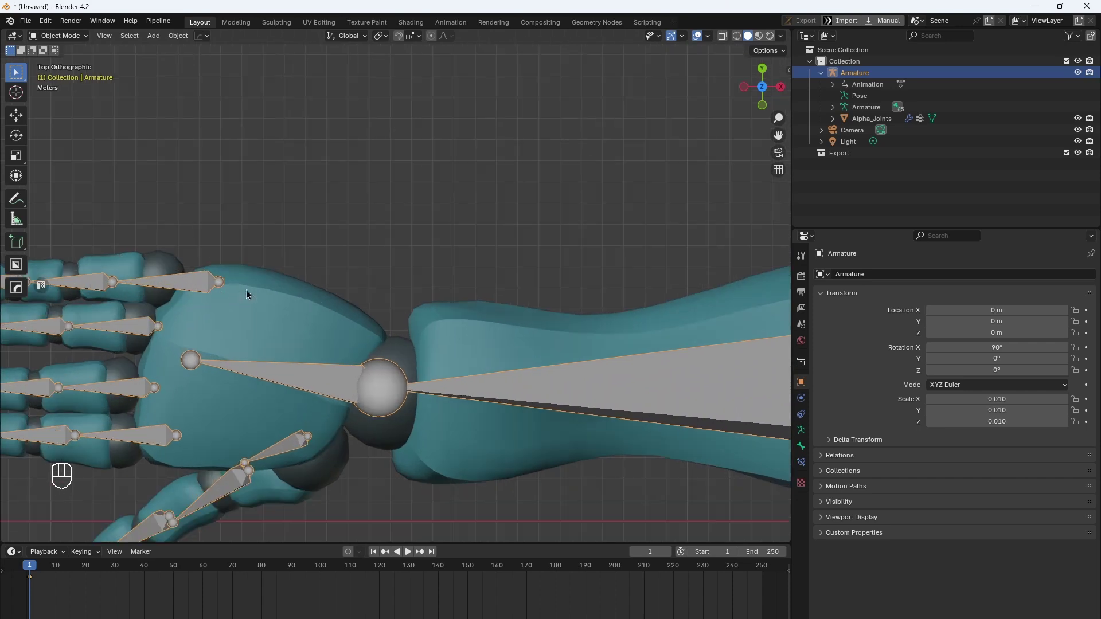
scroll(218, 284, down, 4)
scroll(377, 257, down, 4)
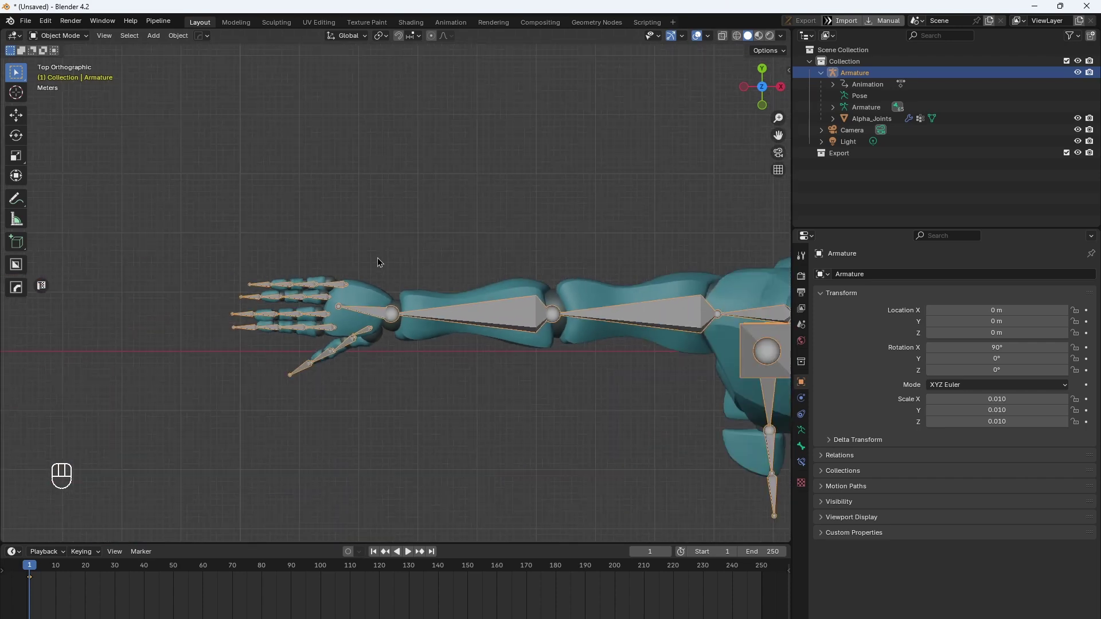
scroll(363, 244, up, 4)
scroll(405, 364, down, 2)
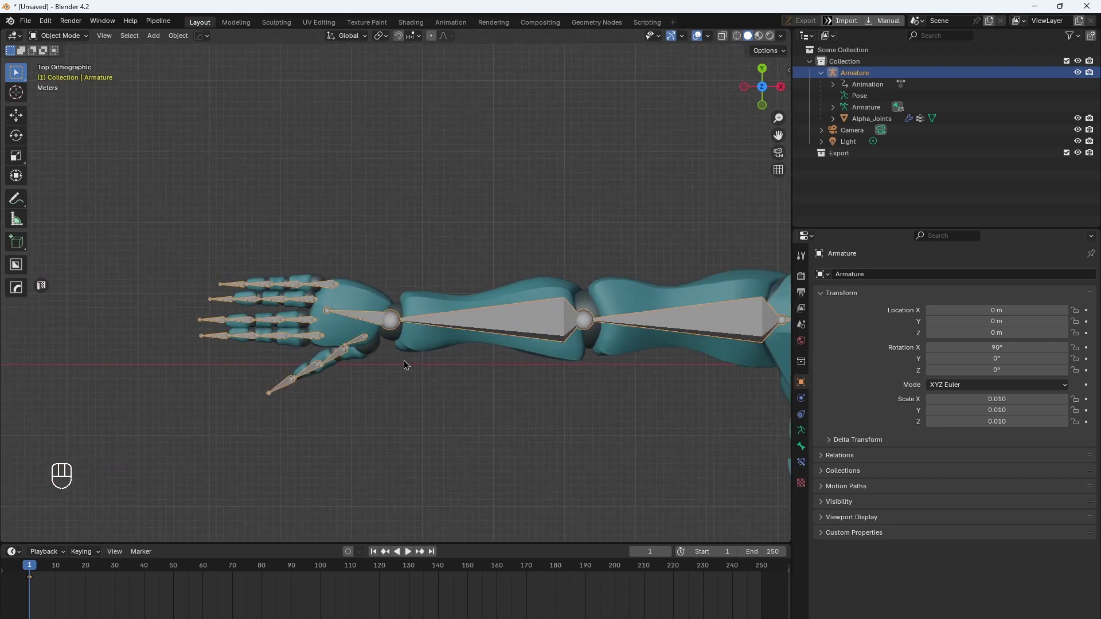
scroll(520, 367, up, 2)
middle_drag(520, 367, 585, 286)
scroll(506, 311, down, 3)
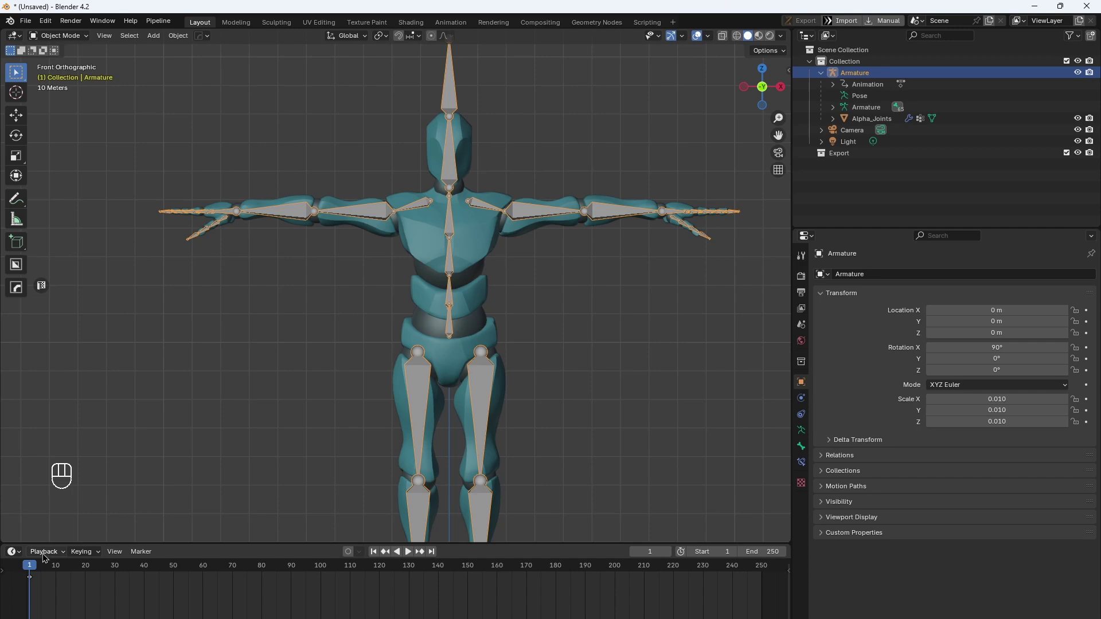
Select all bones in Pose Mode and delete the armature's keyframes at the start of the timeline
key(space)
key(Delete)
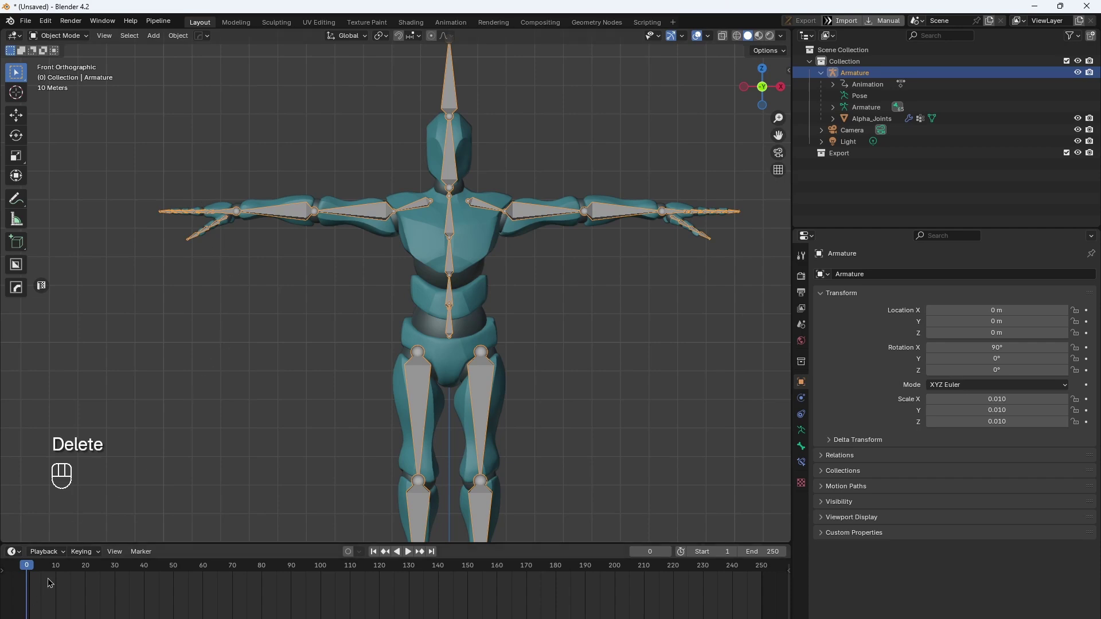
click(57, 35)
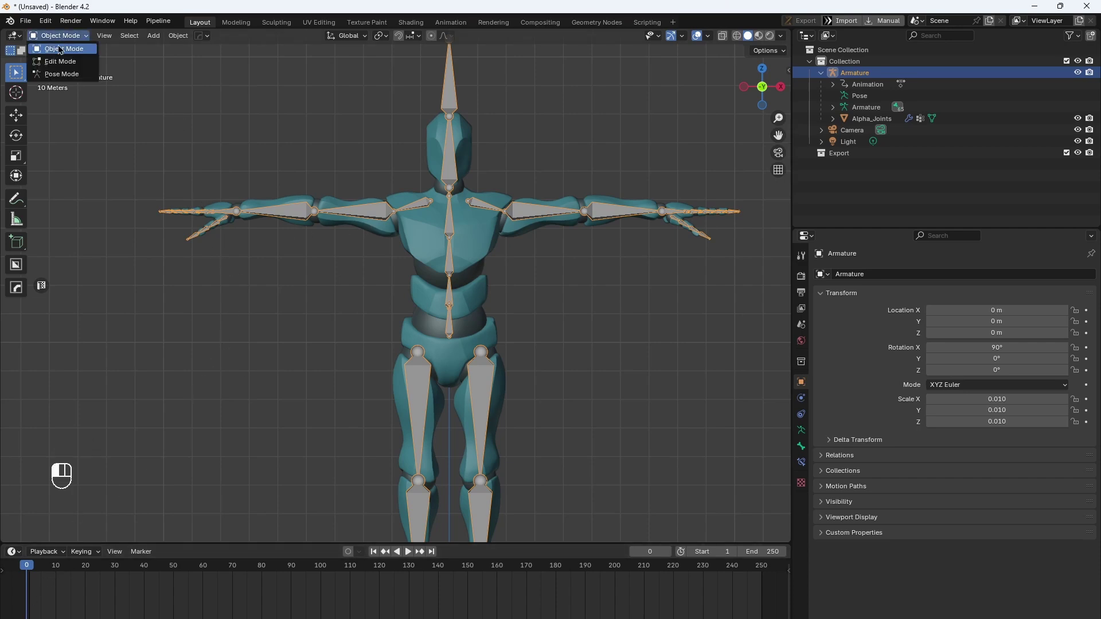
click(56, 68)
key(a)
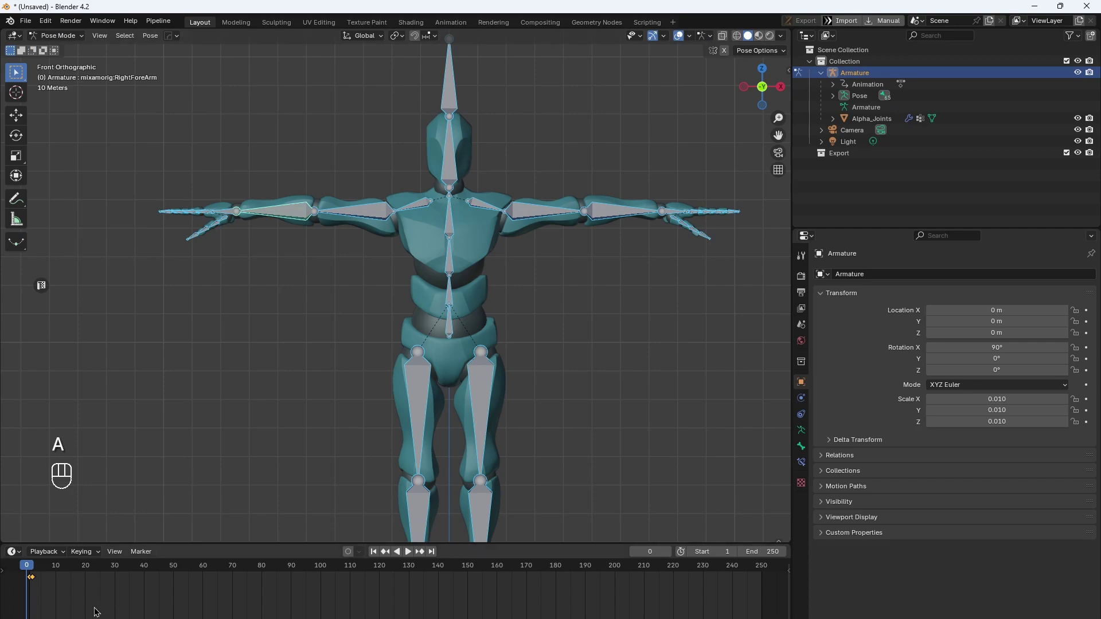
key(b)
drag(94, 607, 2, 570)
key(Delete)
scroll(351, 342, up, 3)
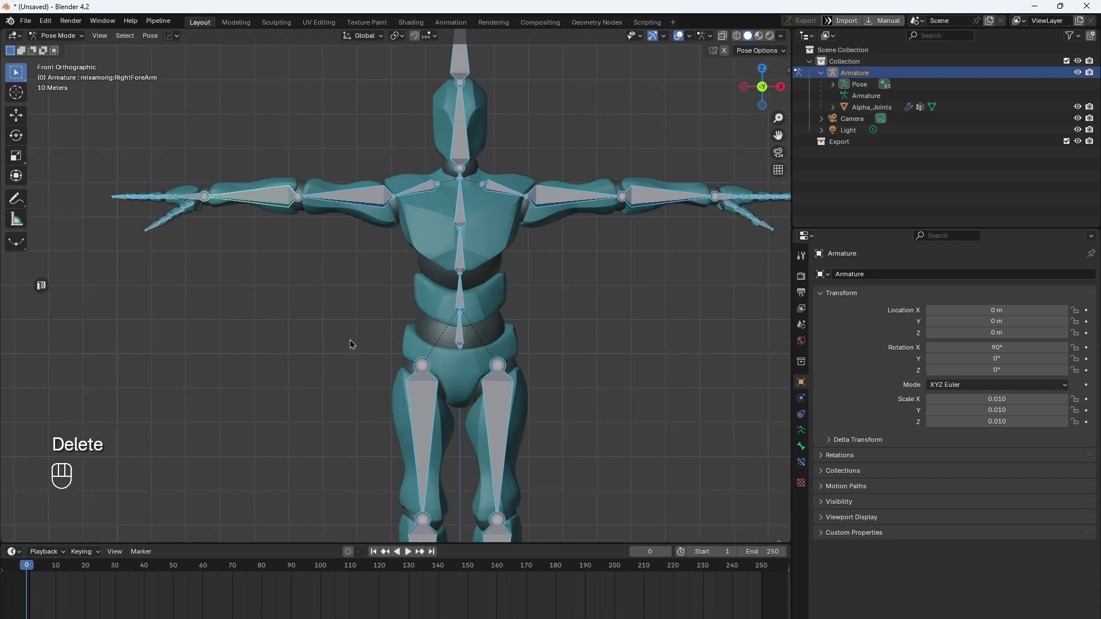
Clear the rotation of all selected pose bones
middle_drag(366, 240, 410, 420)
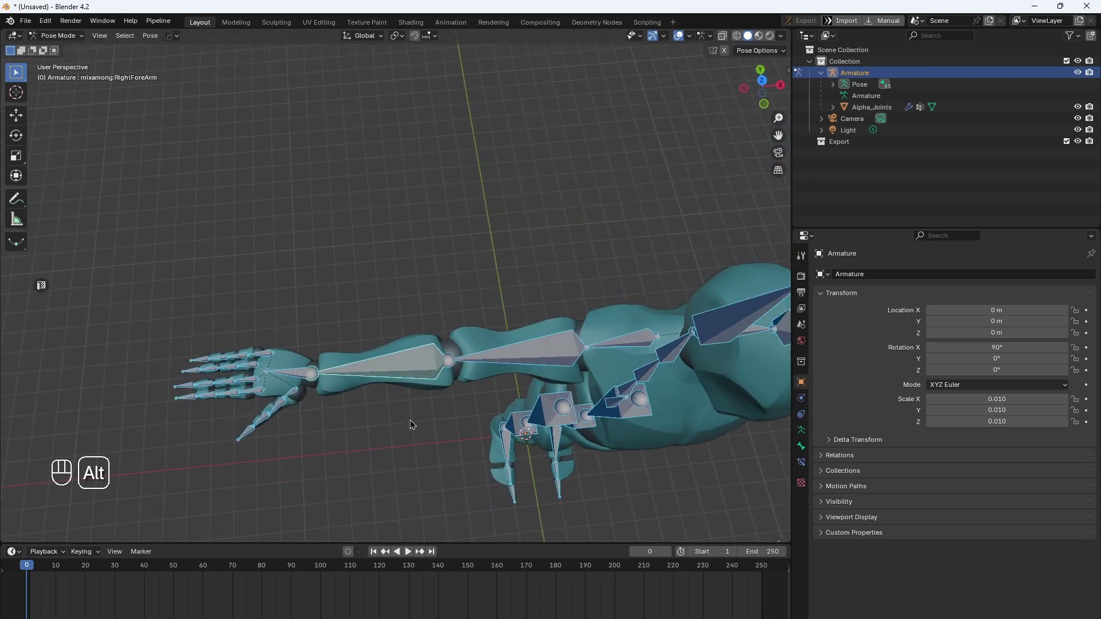
key(alt+r)
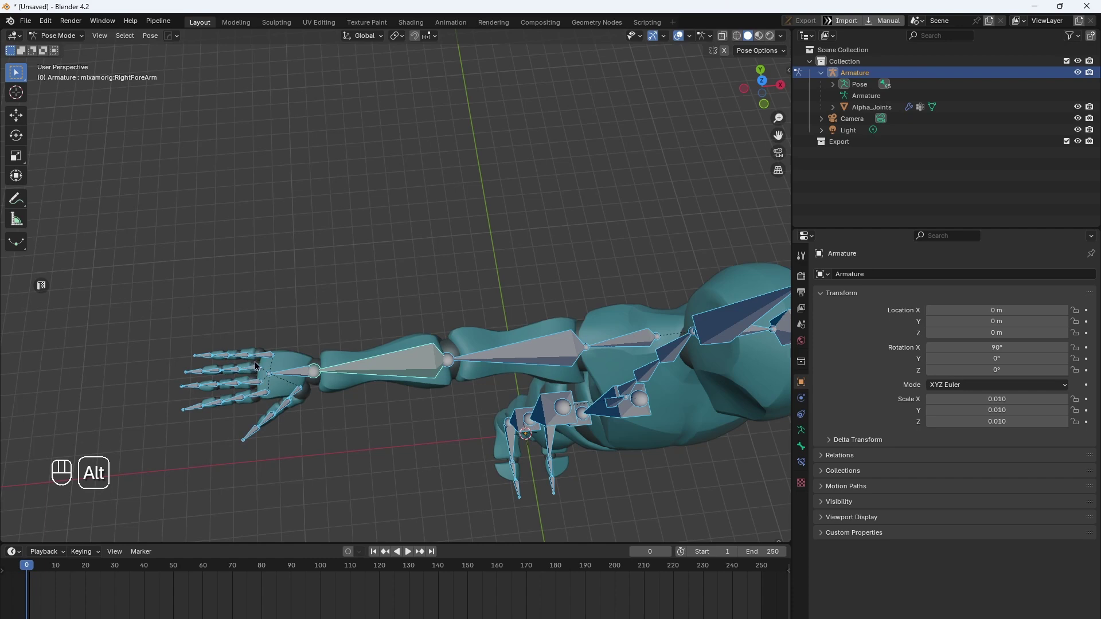
middle_drag(255, 365, 561, 291)
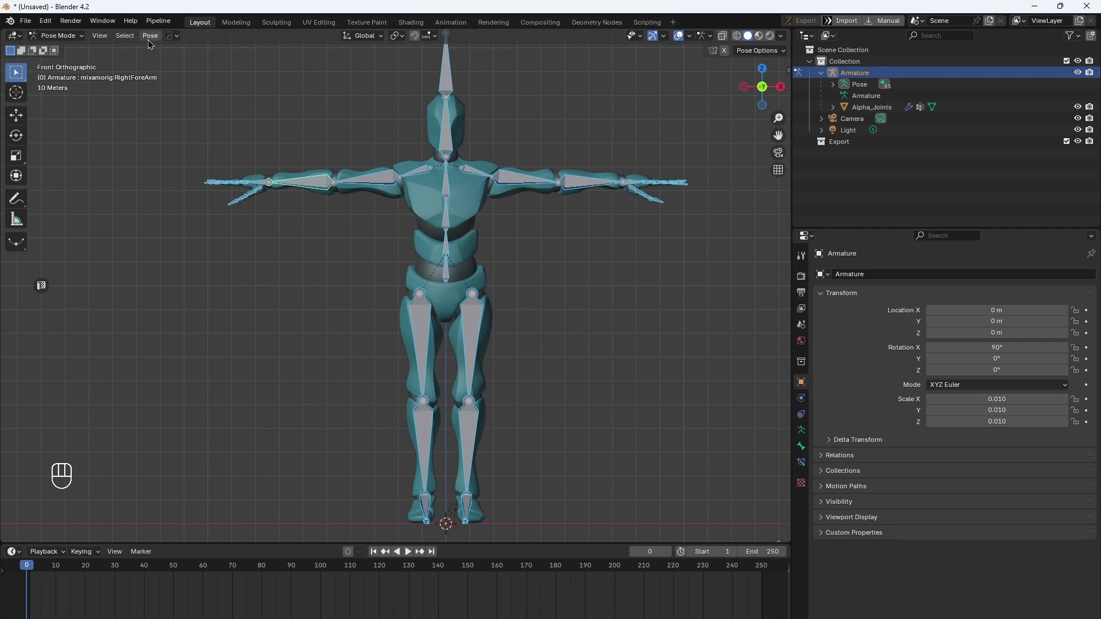
Return to Object Mode and apply the Armature modifier on the Alpha_Joints mesh
scroll(362, 203, up, 1)
click(57, 35)
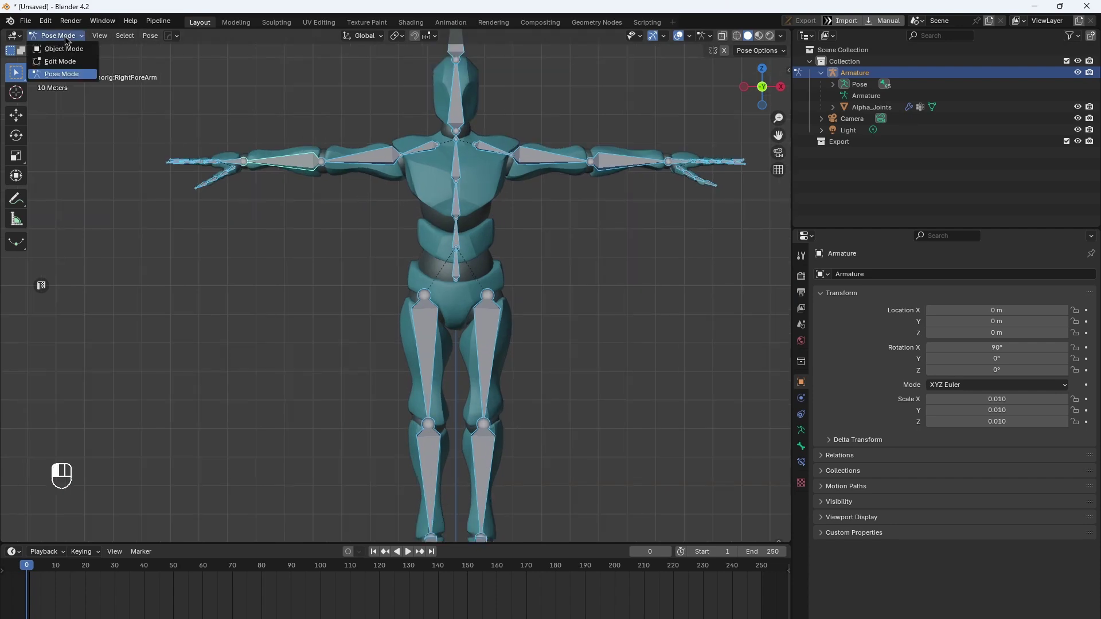
click(55, 49)
middle_drag(325, 194, 339, 331)
scroll(339, 330, up, 2)
click(421, 378)
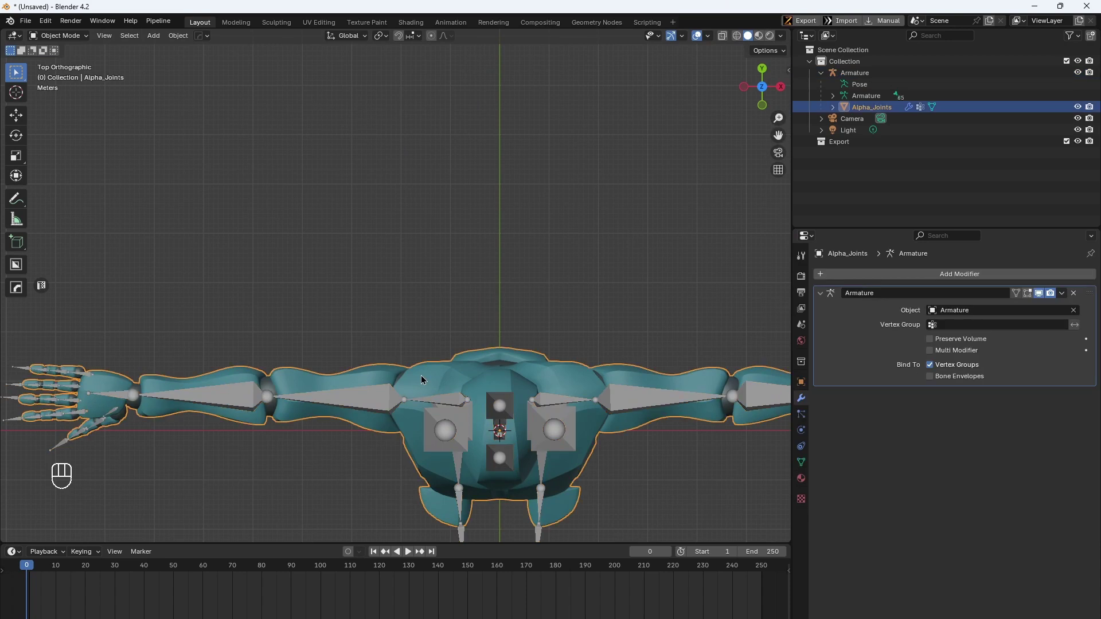
scroll(348, 366, down, 2)
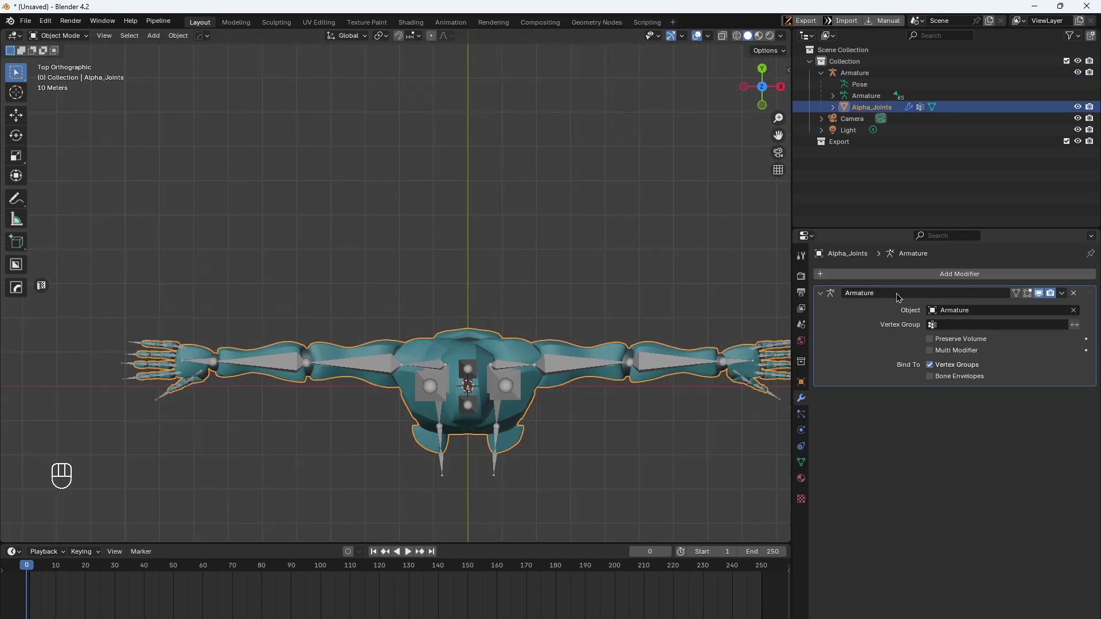
click(1061, 294)
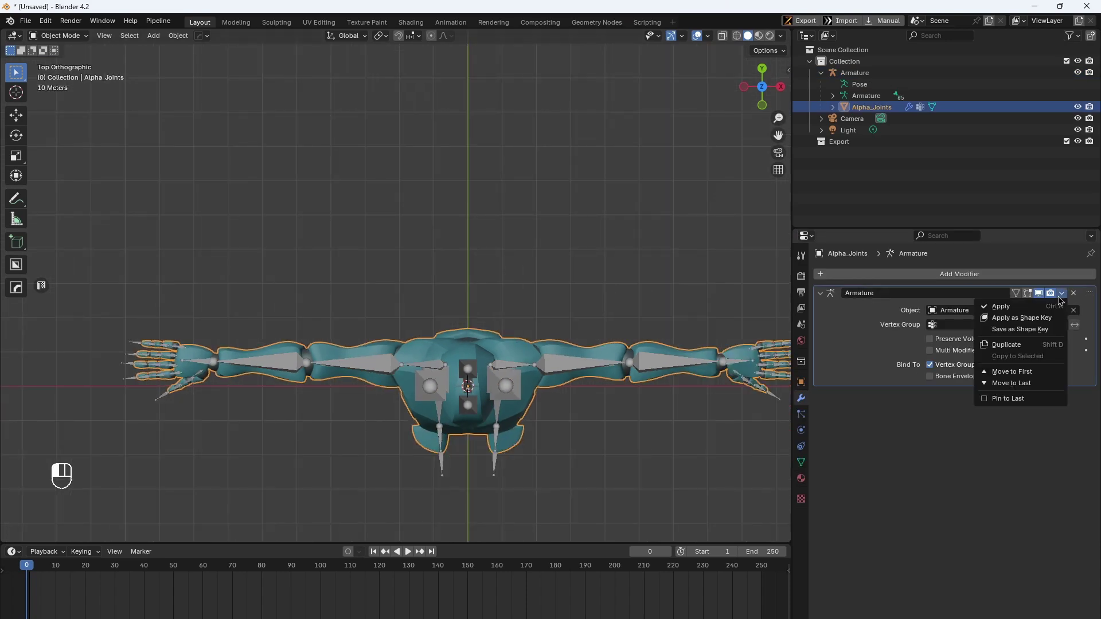
click(1026, 307)
Select the armature for editing, with the right arm and hand bones in view from above
scroll(410, 378, up, 3)
shift+middle_drag(349, 361, 447, 184)
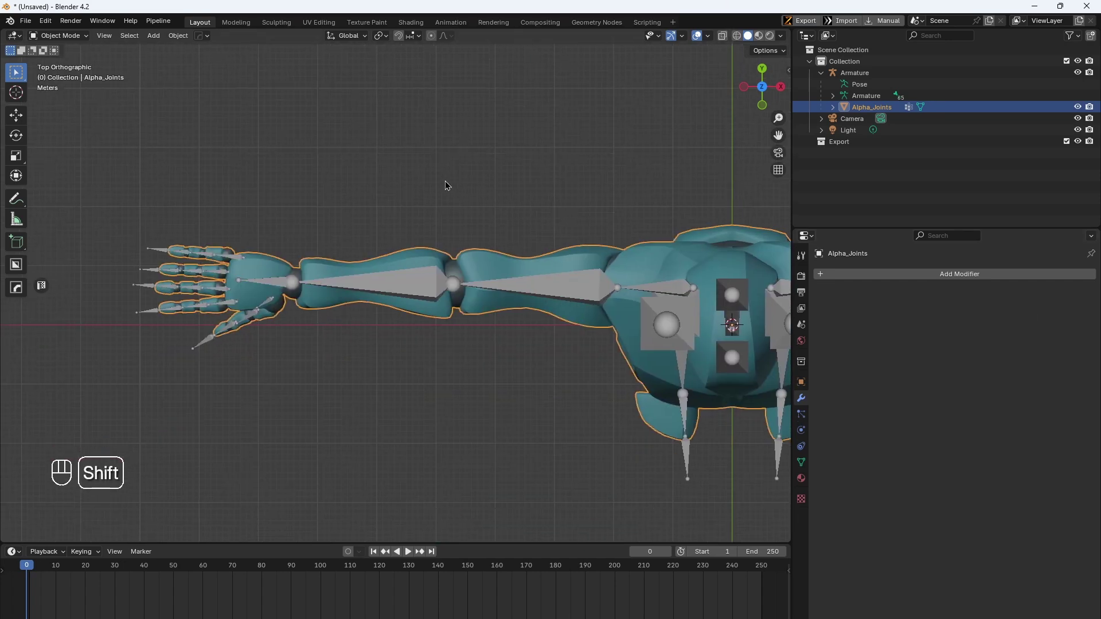
click(382, 281)
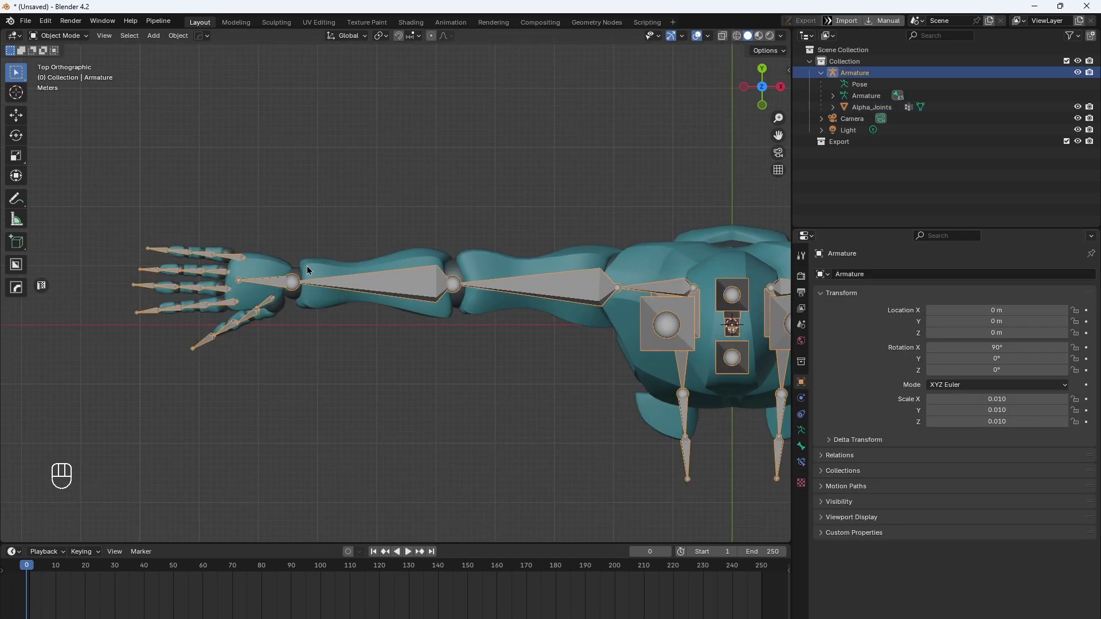
scroll(269, 252, up, 2)
shift+middle_drag(233, 242, 390, 230)
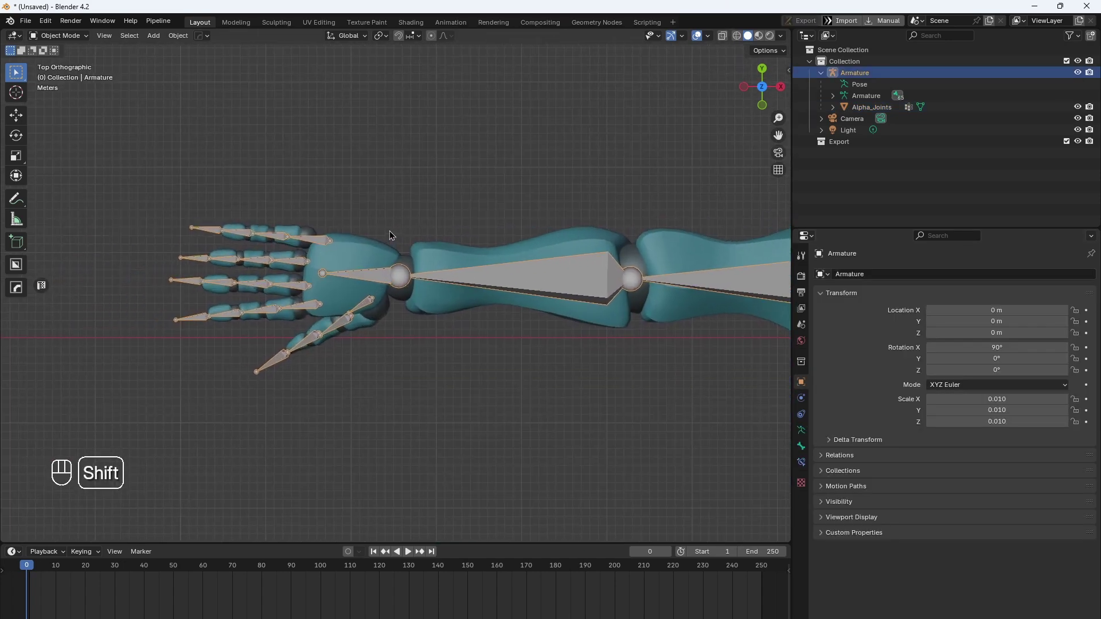
click(67, 37)
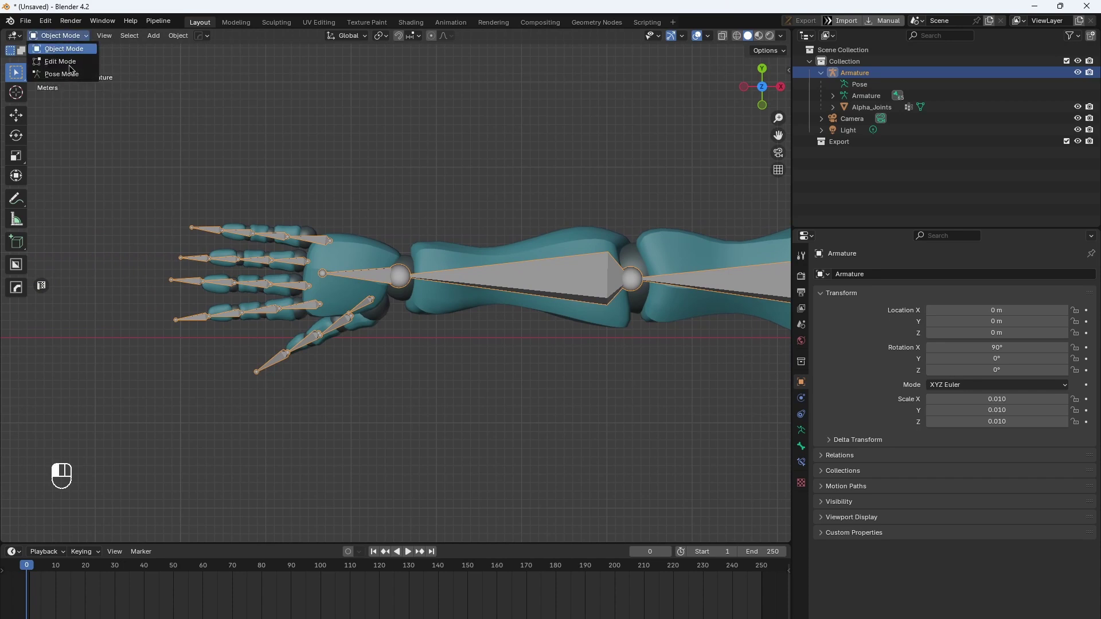
click(60, 62)
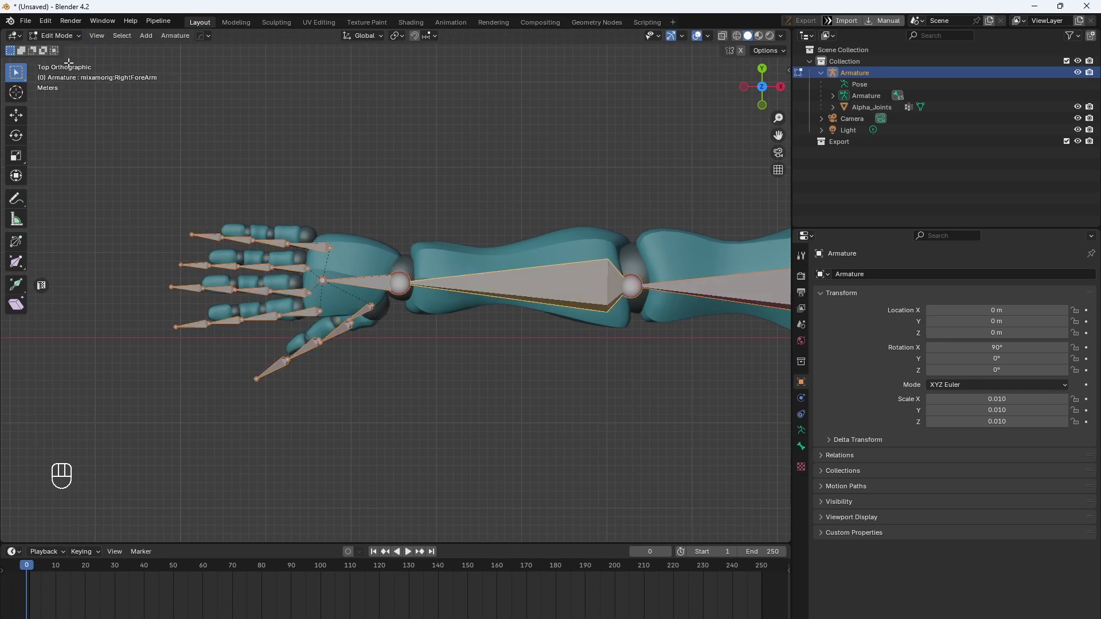
scroll(449, 300, down, 4)
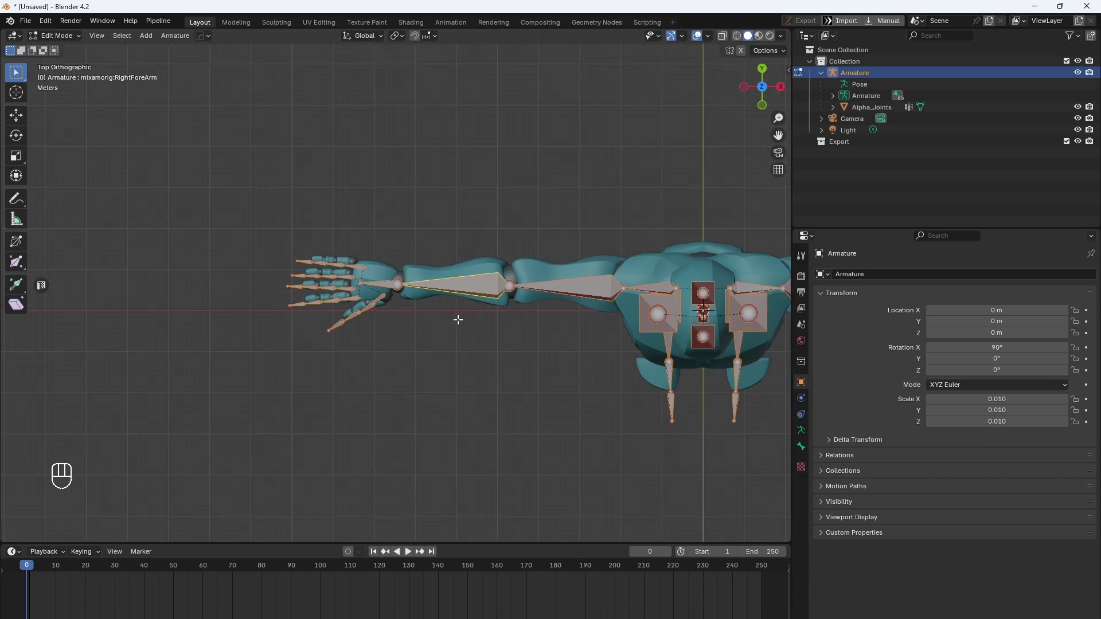
scroll(451, 319, up, 2)
key(ctrl+z)
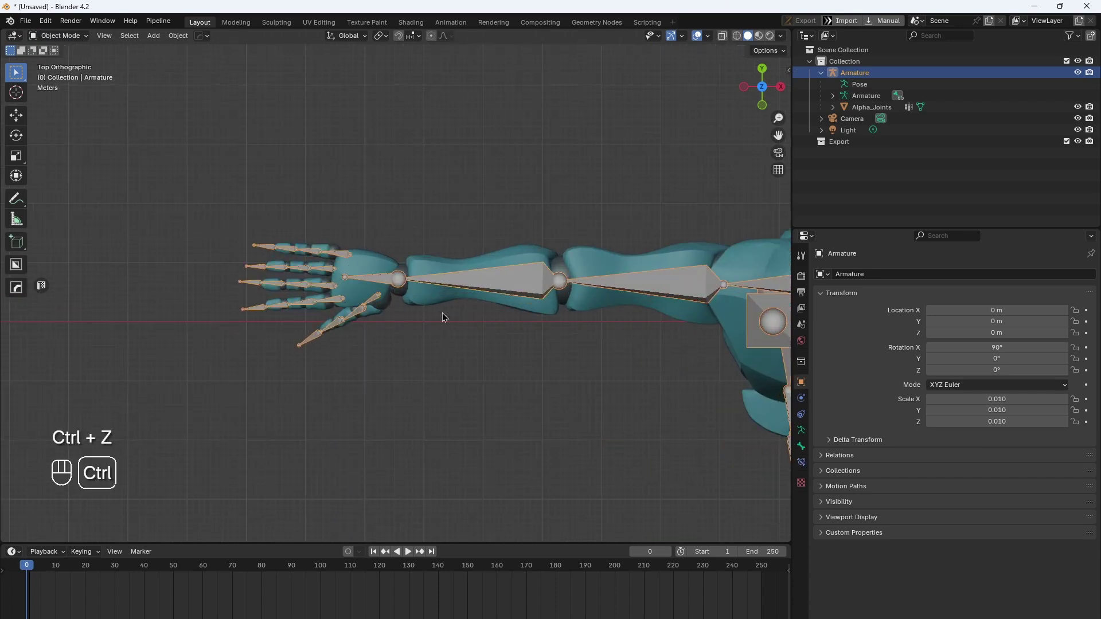
Enter Pose Mode, select all bones and apply the current pose as the rest pose
click(77, 36)
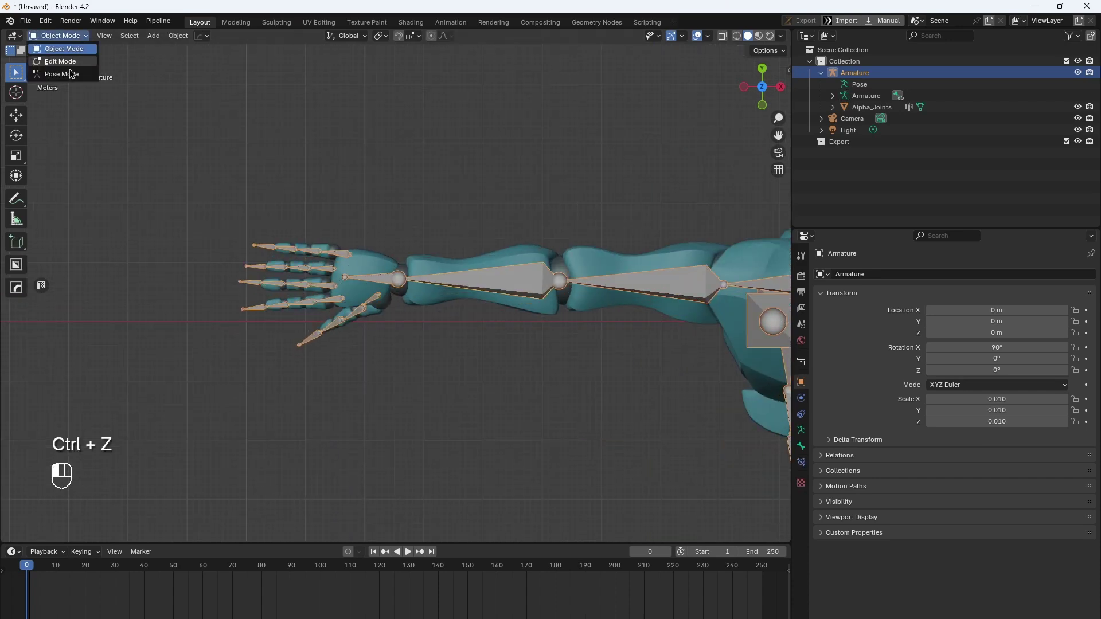
click(83, 75)
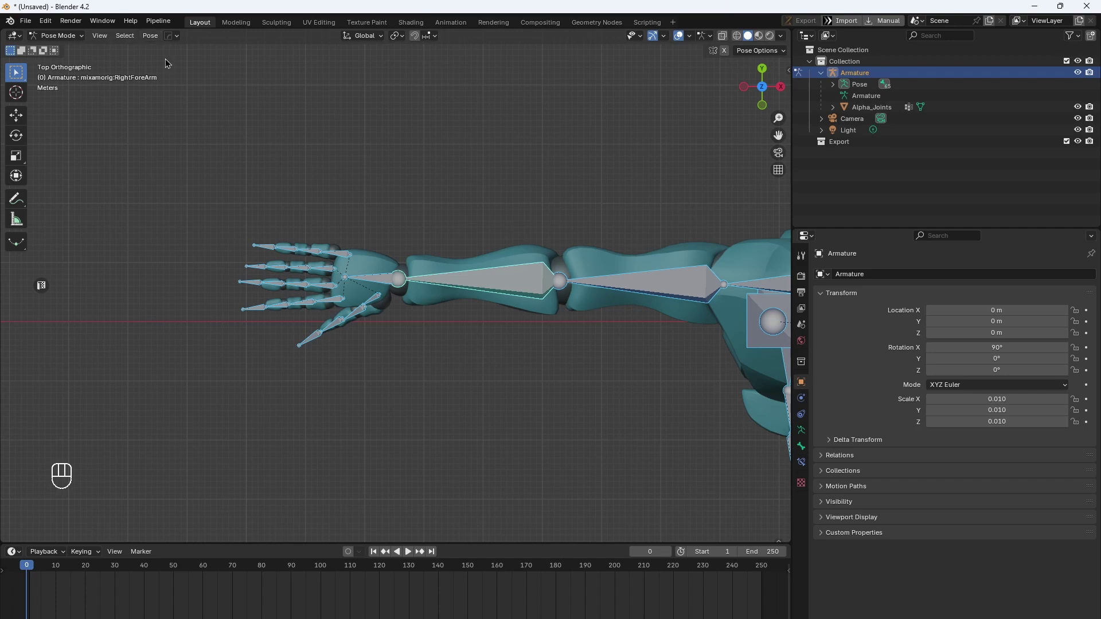
key(a)
key(a)
click(151, 36)
mouse_move(166, 54)
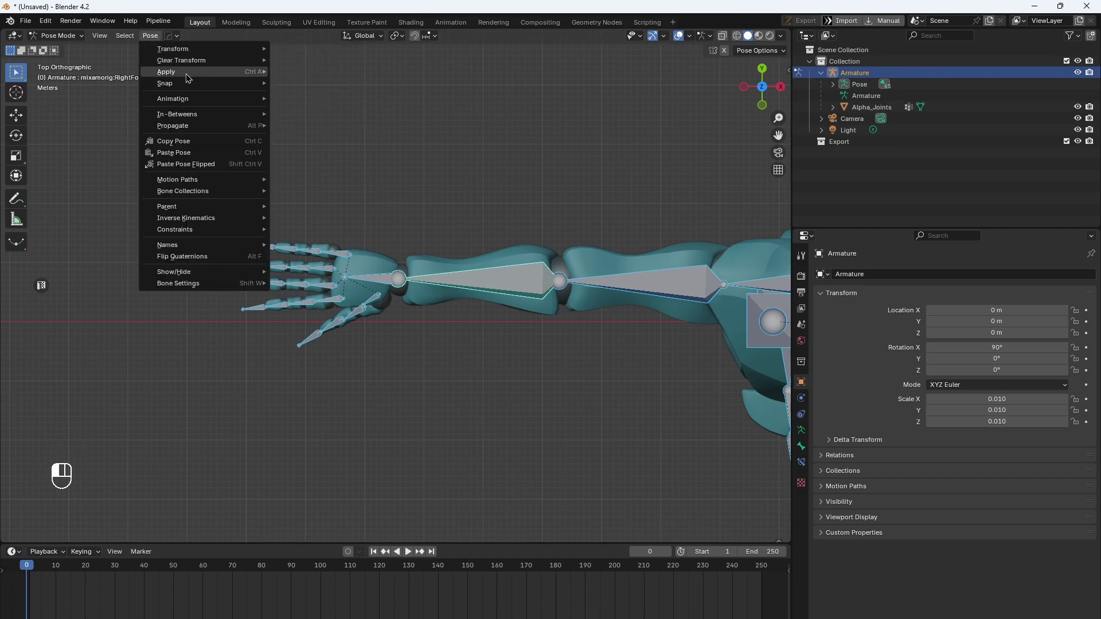
mouse_move(185, 74)
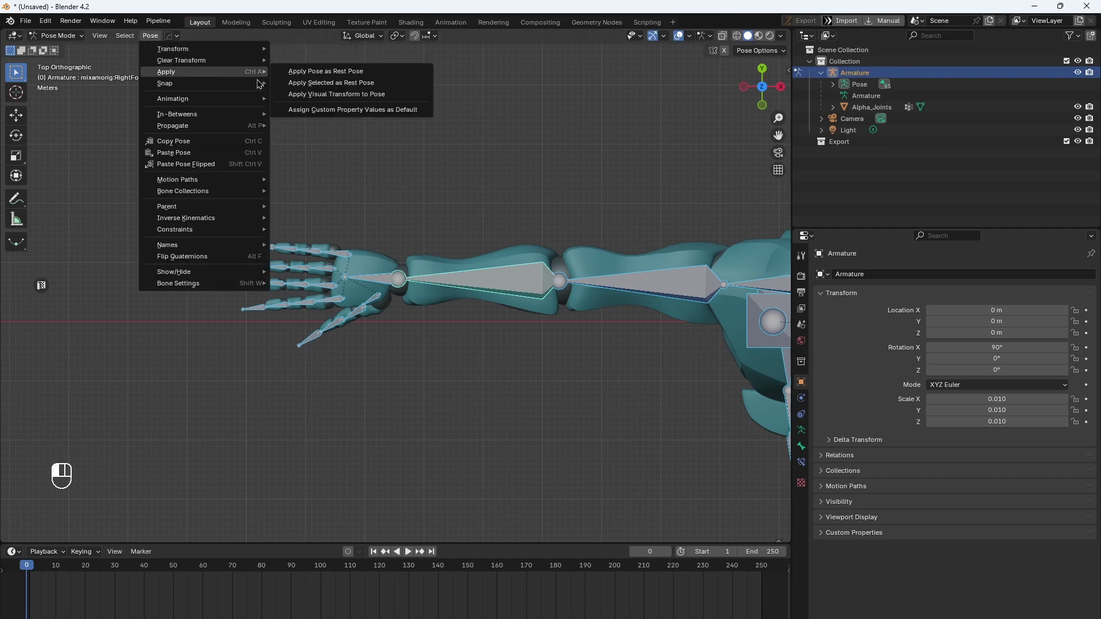
click(342, 73)
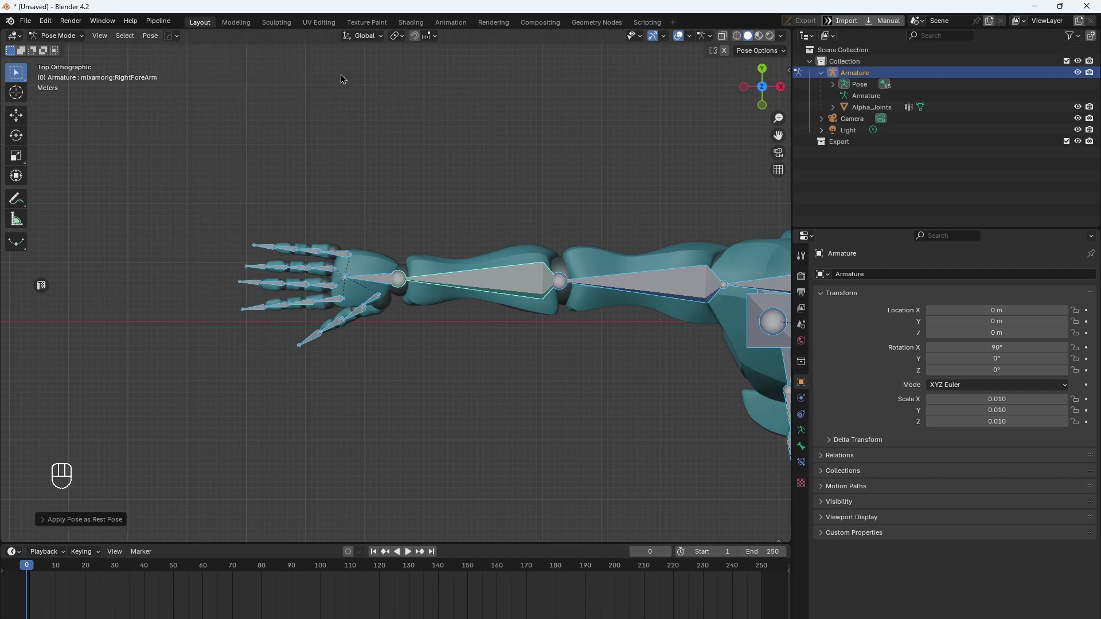
Leave Pose Mode and switch the armature to Edit Mode to check its new rest pose
click(57, 36)
click(62, 48)
click(60, 36)
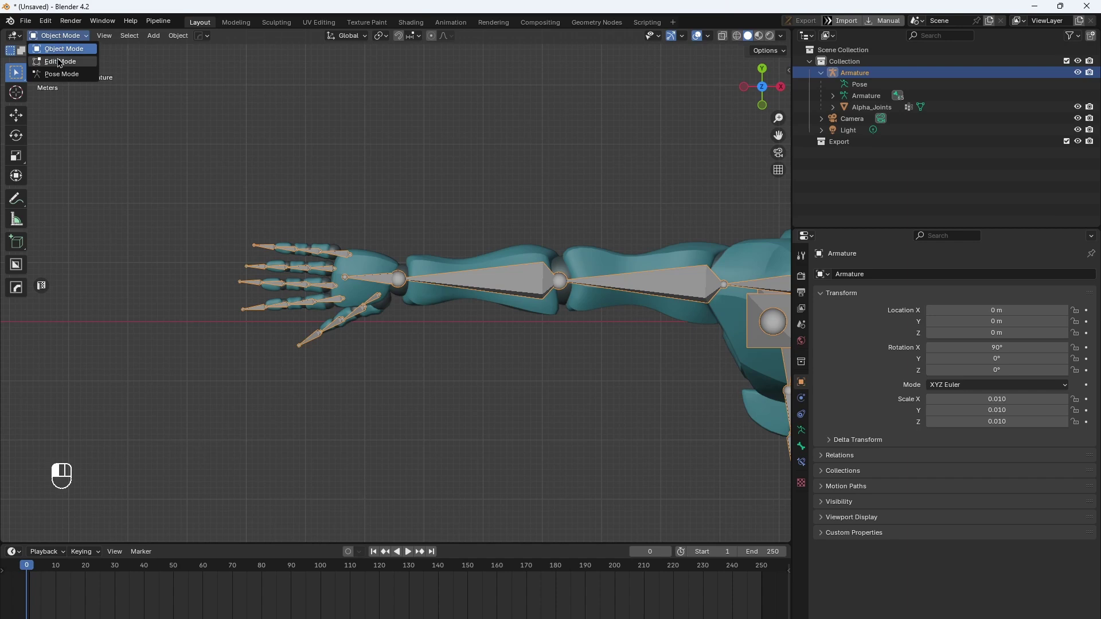
click(60, 62)
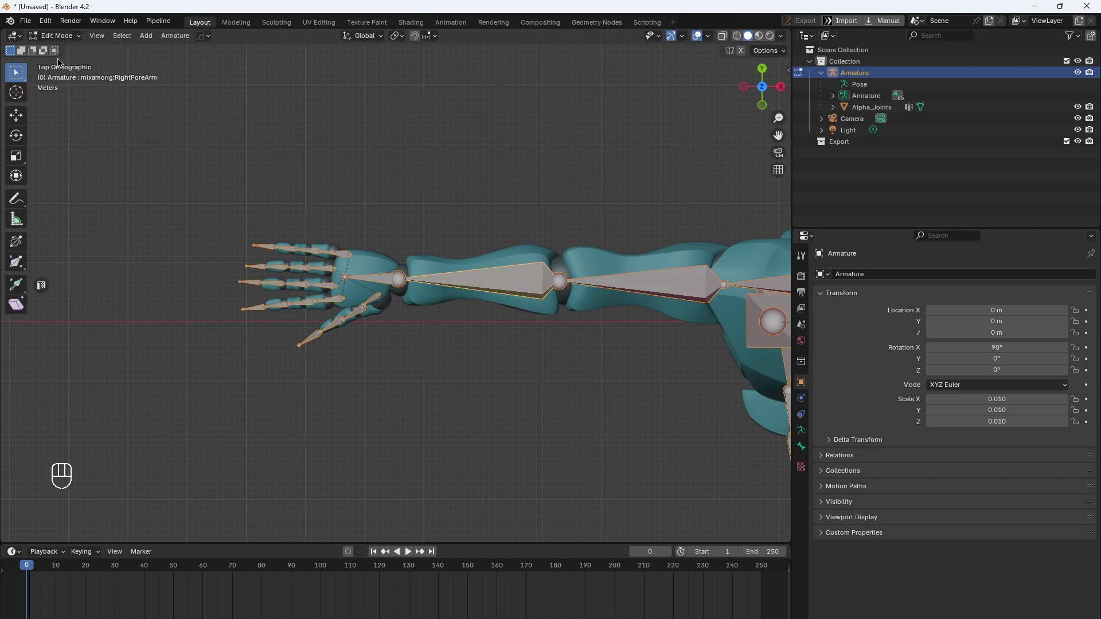
Examine how the new rest-pose bones align with the mesh along both arms and look over the armature's bone roll options
scroll(319, 287, up, 3)
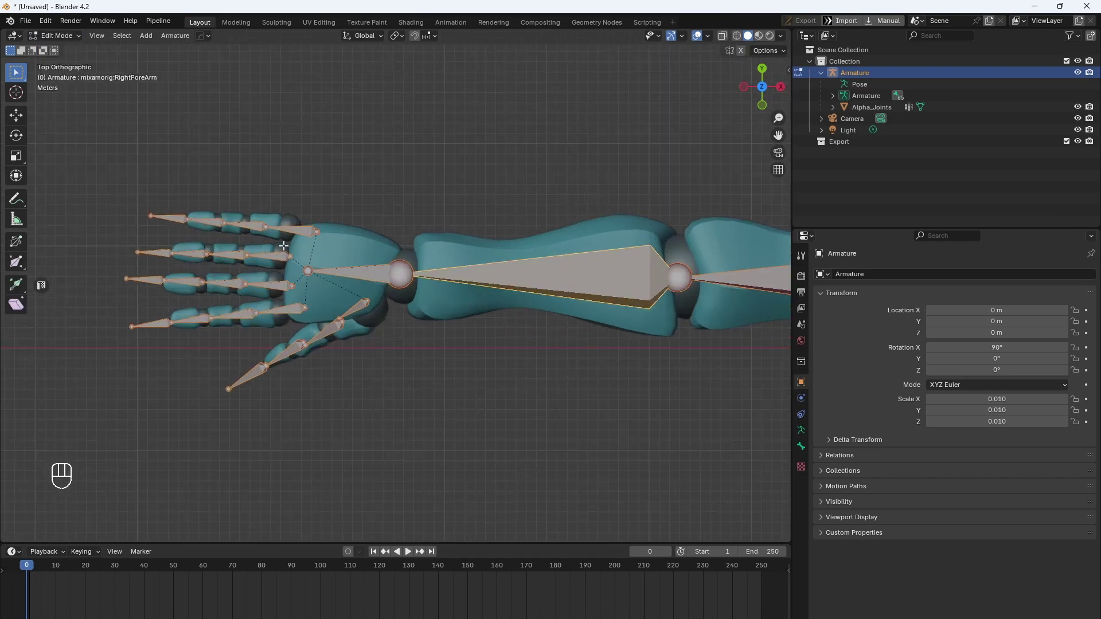
scroll(281, 241, up, 1)
scroll(252, 215, down, 6)
middle_drag(402, 321, 555, 288)
shift+middle_drag(499, 209, 414, 365)
scroll(382, 219, down, 3)
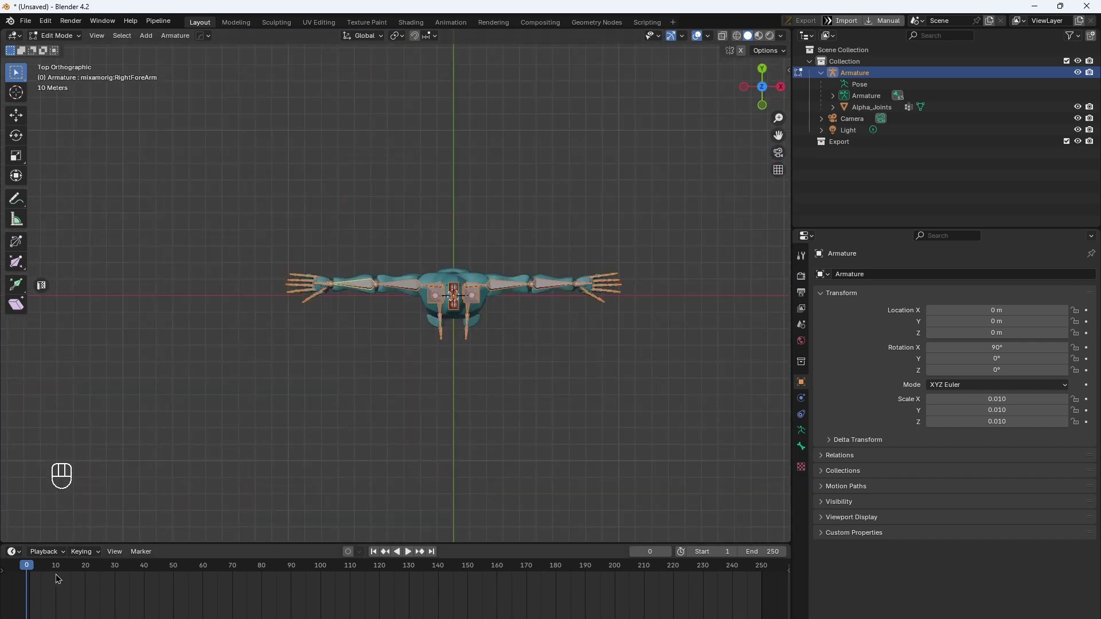
scroll(343, 362, up, 6)
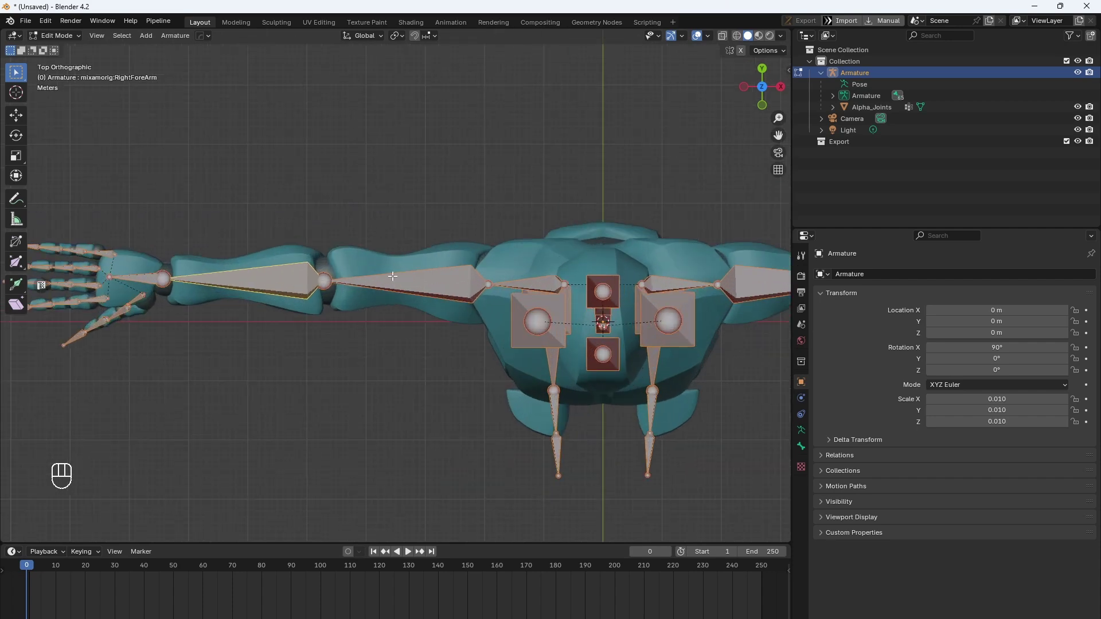
click(174, 35)
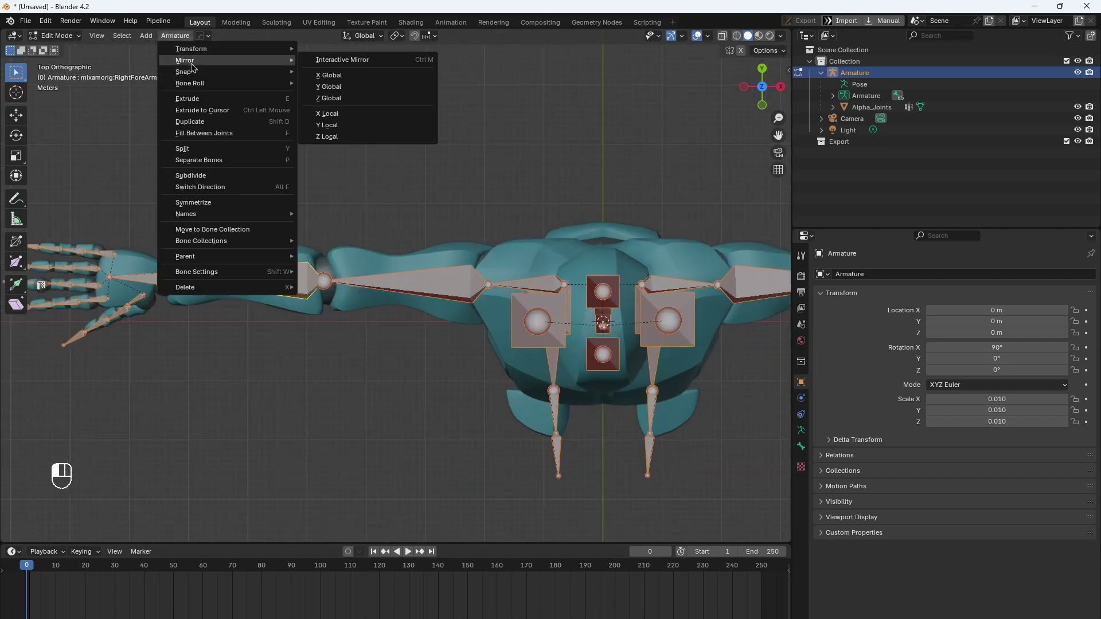
mouse_move(208, 86)
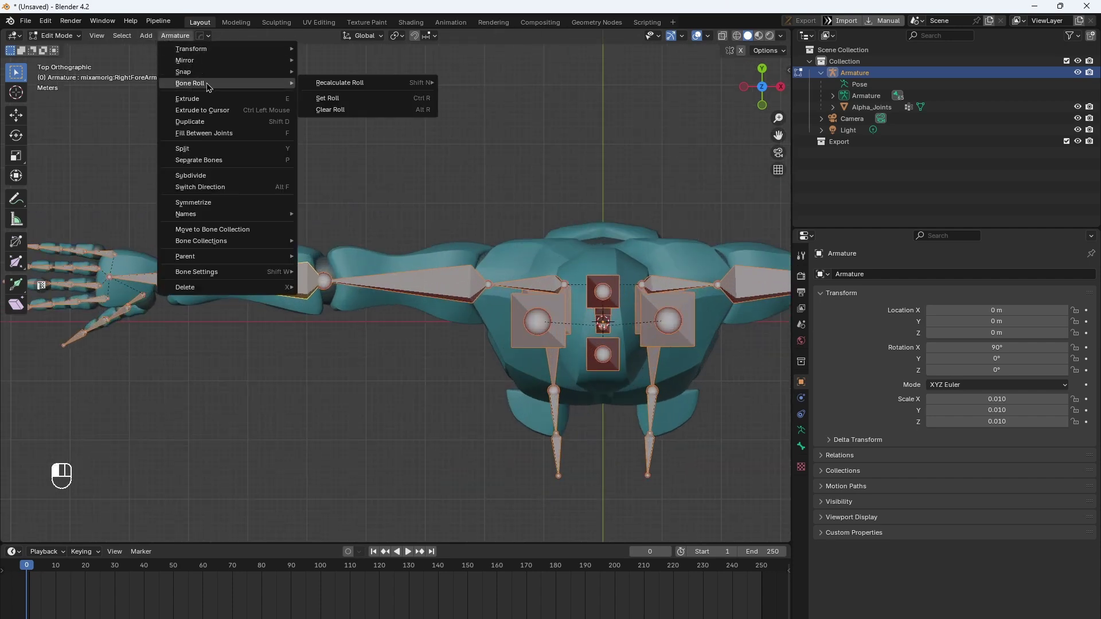
Return to Object Mode, check the Alpha_Joints mesh for remaining modifiers and reselect the armature
click(55, 36)
click(68, 50)
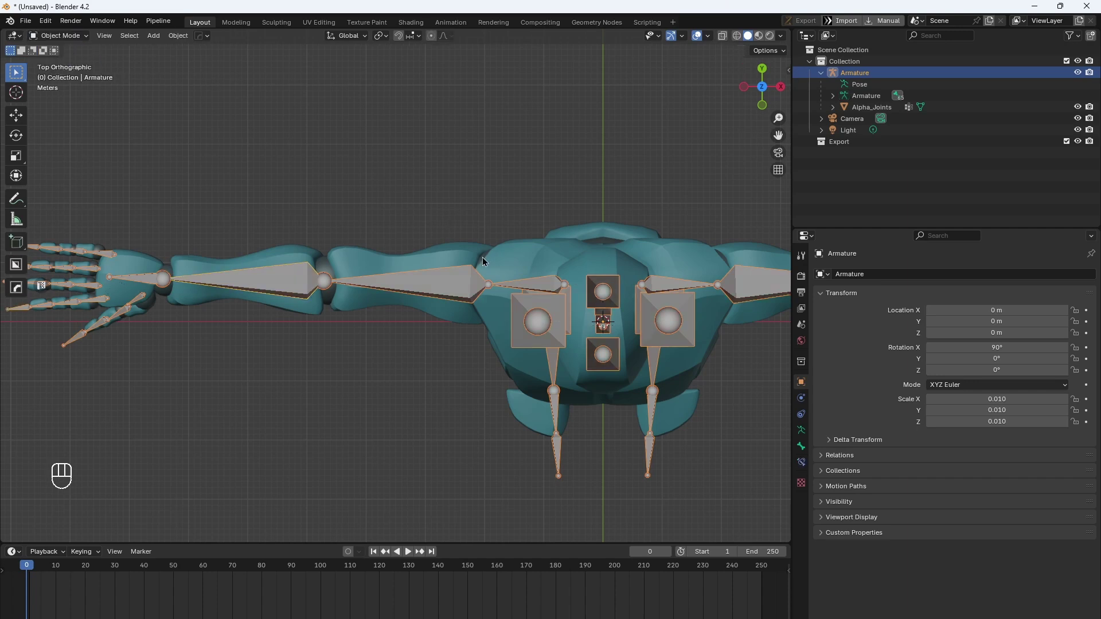
click(482, 258)
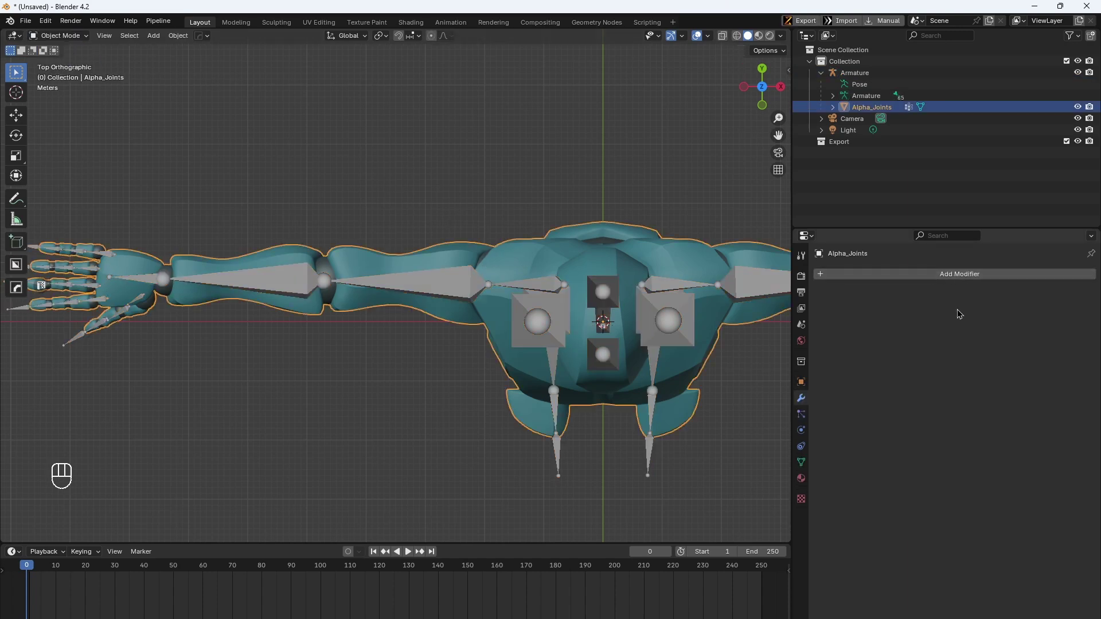
scroll(640, 321, down, 3)
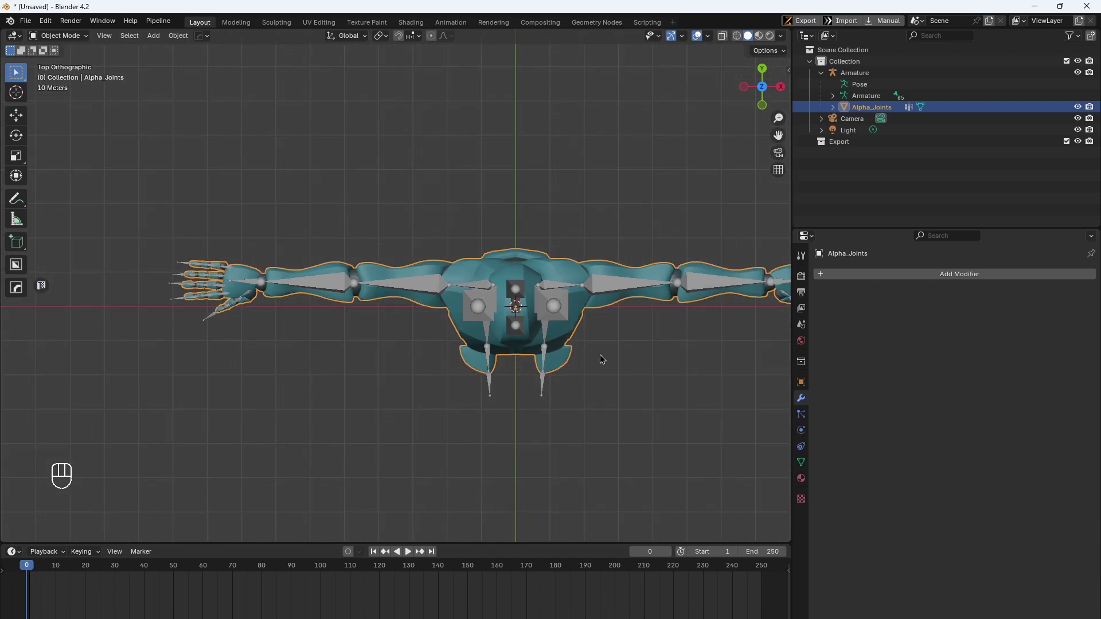
scroll(372, 276, up, 3)
click(372, 276)
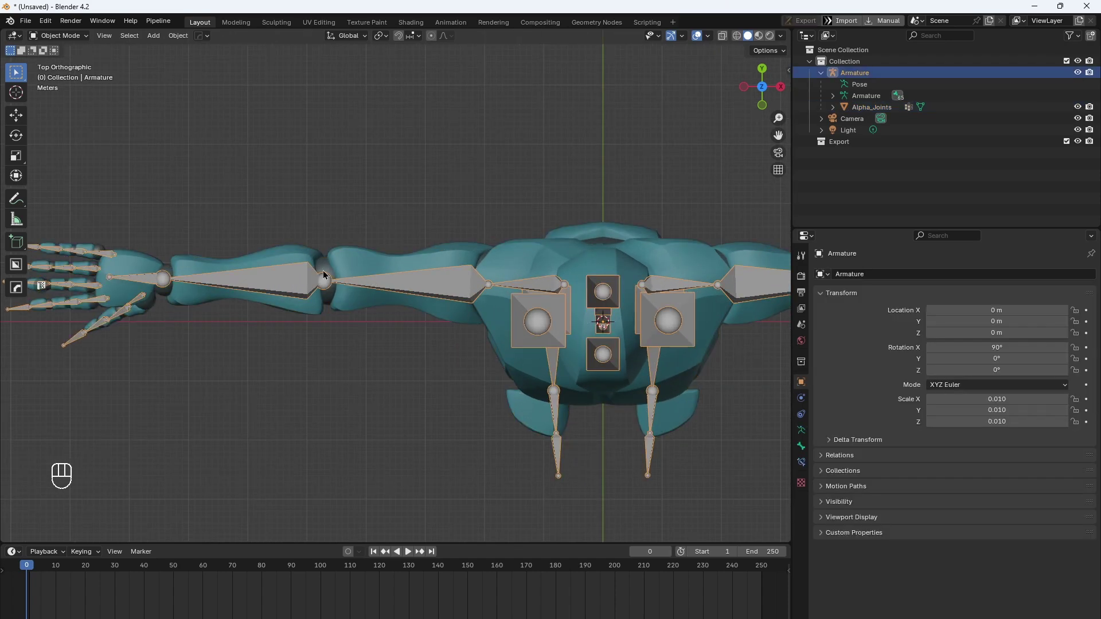
Change the armature's bone display style to Stick so the right hand's joints can be judged against the mesh
shift+middle_drag(264, 273, 453, 296)
scroll(301, 284, up, 2)
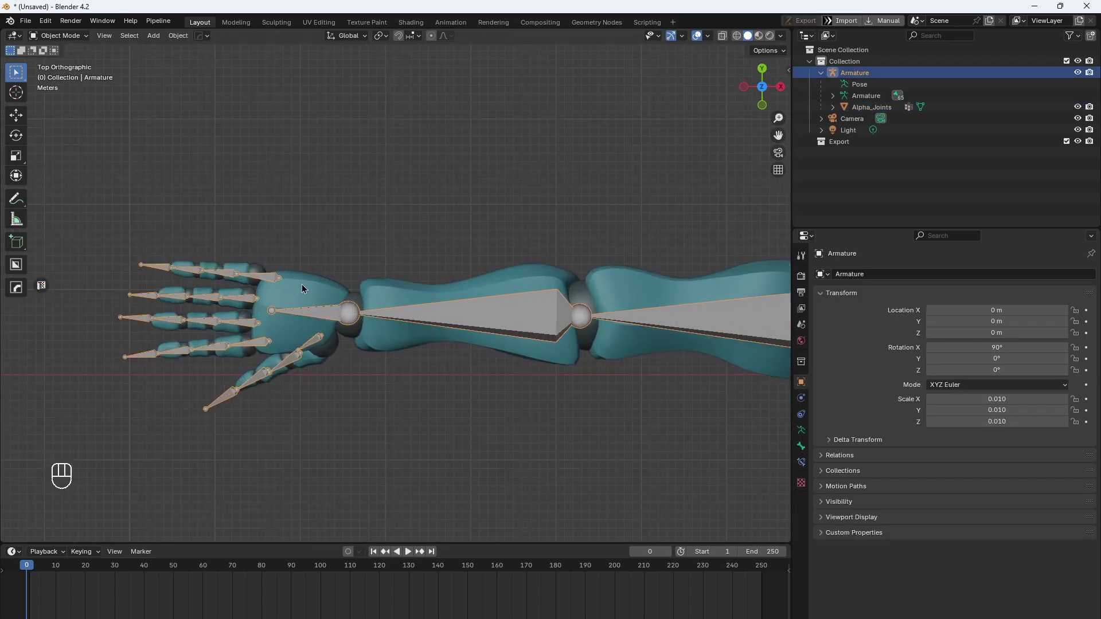
scroll(224, 293, up, 4)
shift+middle_drag(223, 294, 468, 311)
scroll(278, 276, up, 2)
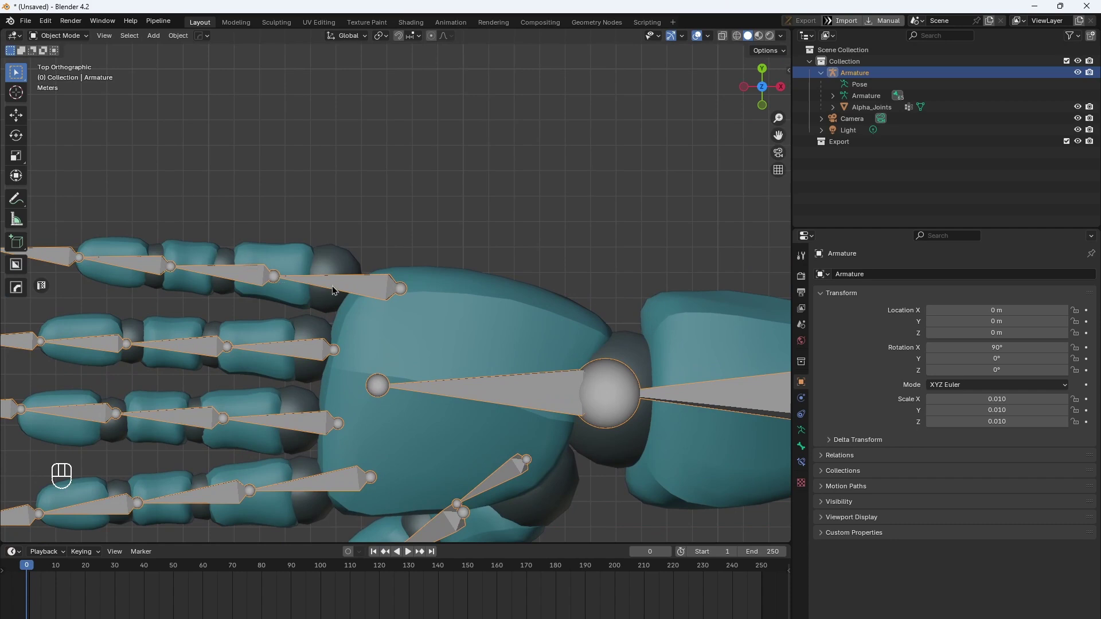
click(801, 447)
click(801, 430)
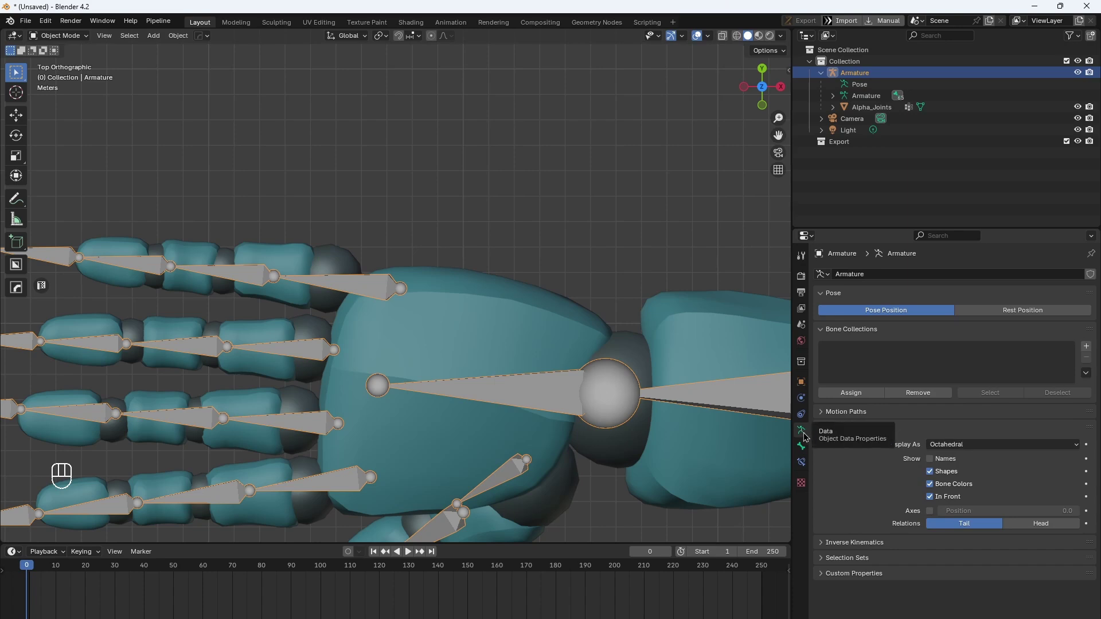
scroll(411, 302, down, 1)
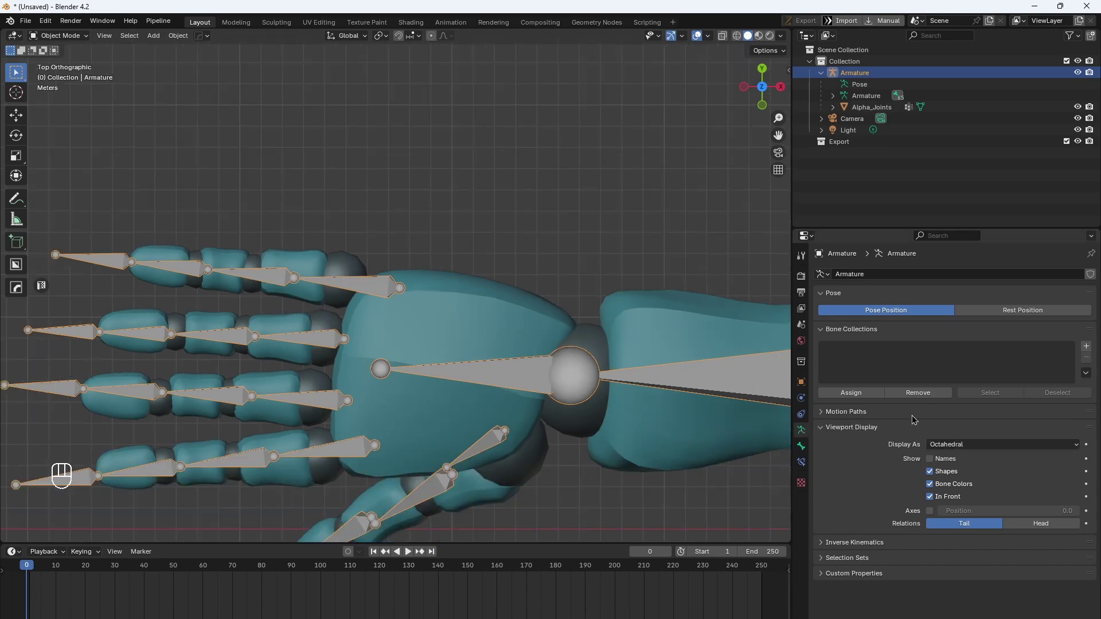
click(968, 447)
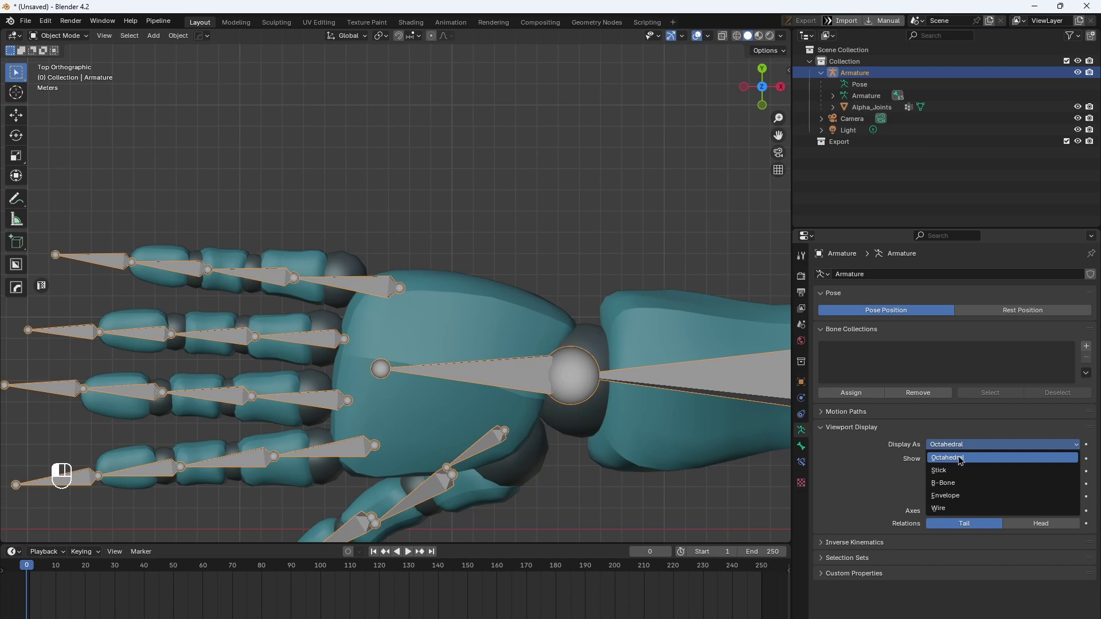
click(935, 470)
scroll(324, 256, down, 3)
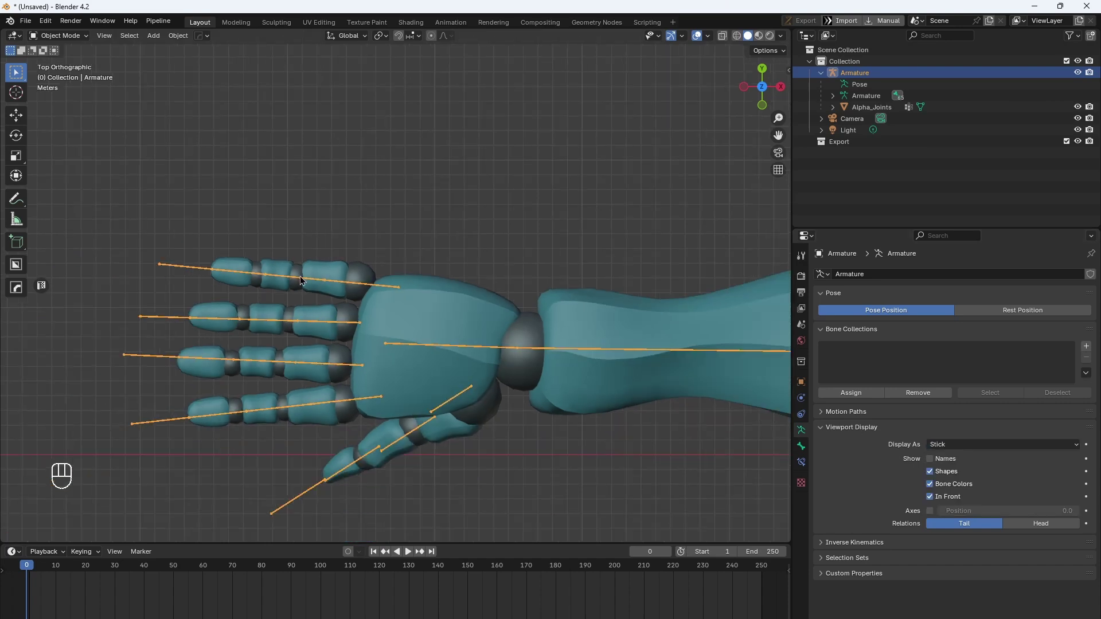
Switch the armature to Edit Mode with the right hand's fingers in close view and deselect all bones
scroll(455, 341, up, 4)
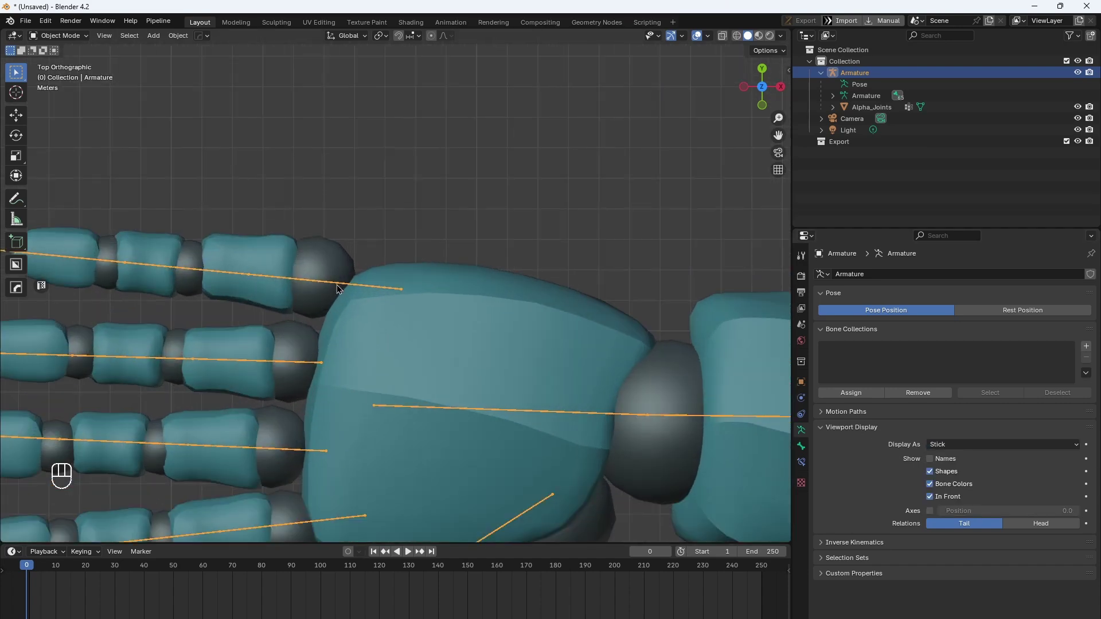
shift+middle_drag(336, 284, 480, 307)
scroll(480, 307, up, 4)
scroll(482, 304, down, 3)
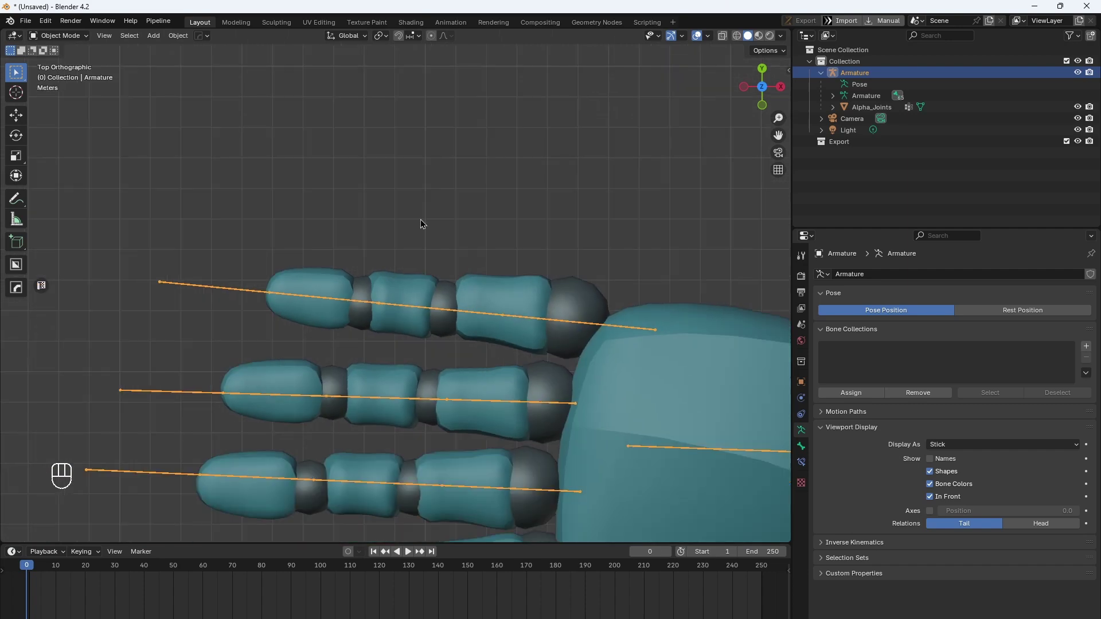
click(73, 37)
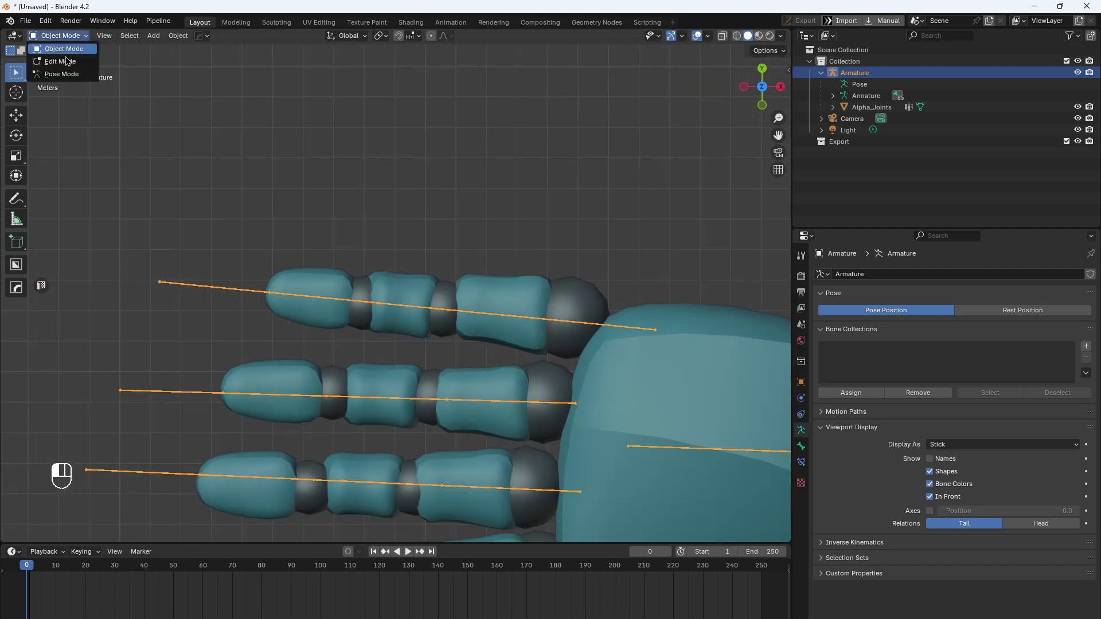
click(67, 61)
shift+middle_drag(371, 164, 553, 238)
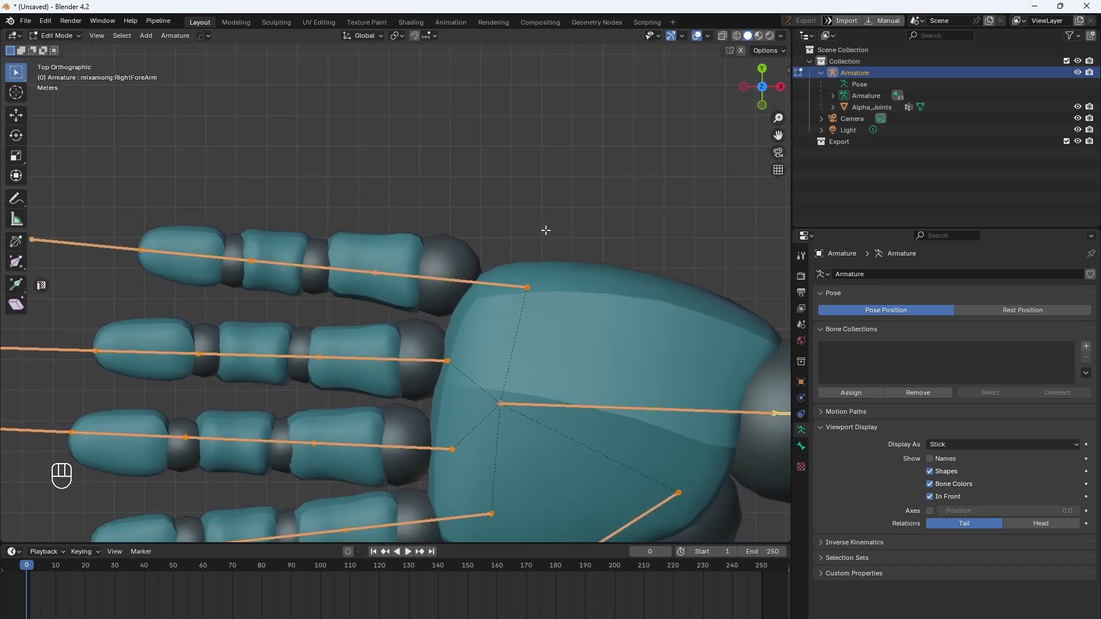
key(a)
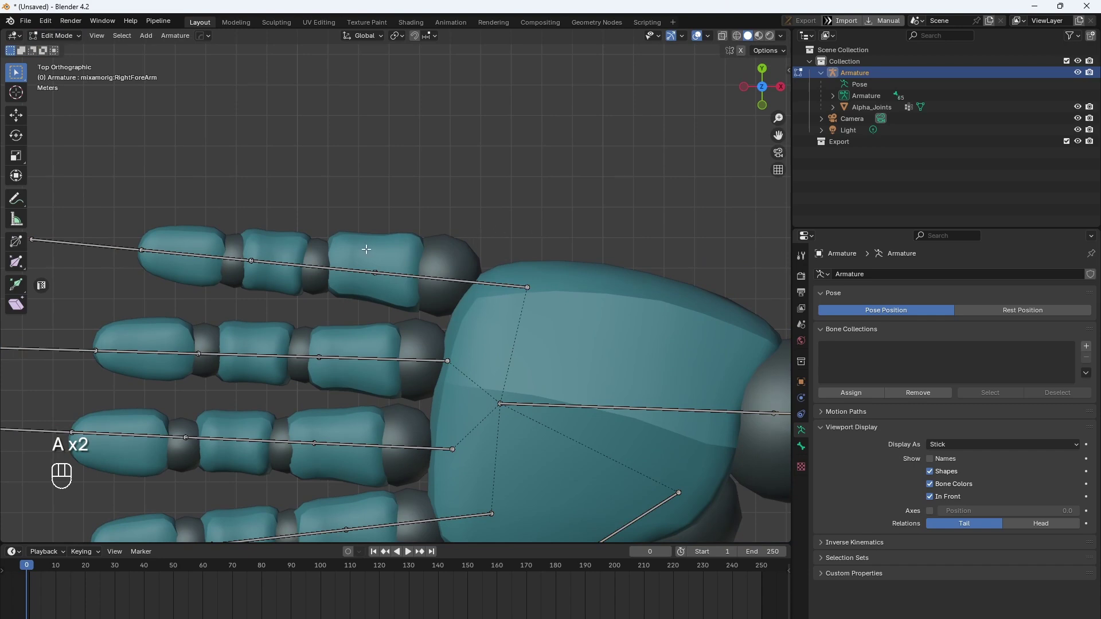
Try shifting the first knuckle joint of the right pinky chain, compare it with the left hand, and undo the move
key(b)
key(g)
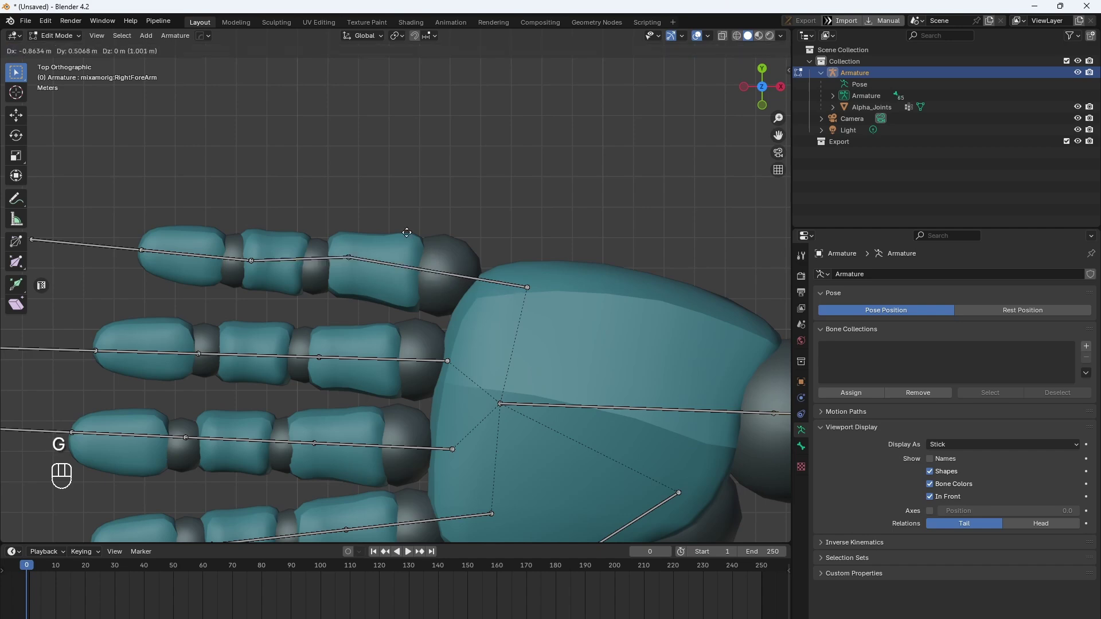
click(377, 238)
scroll(393, 245, down, 7)
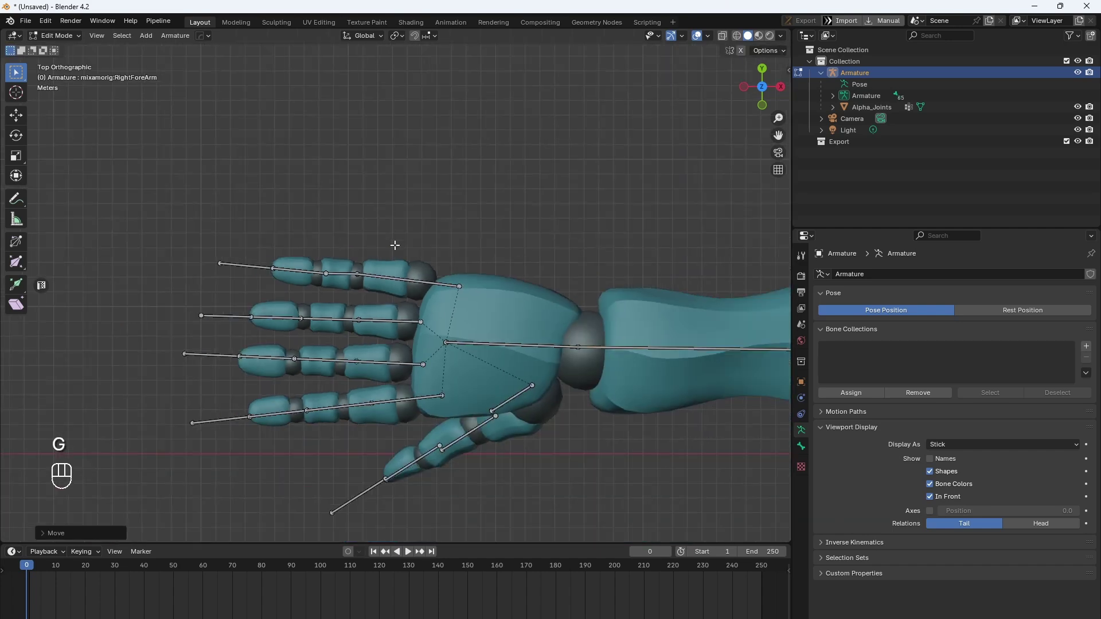
shift+middle_drag(428, 265, 344, 254)
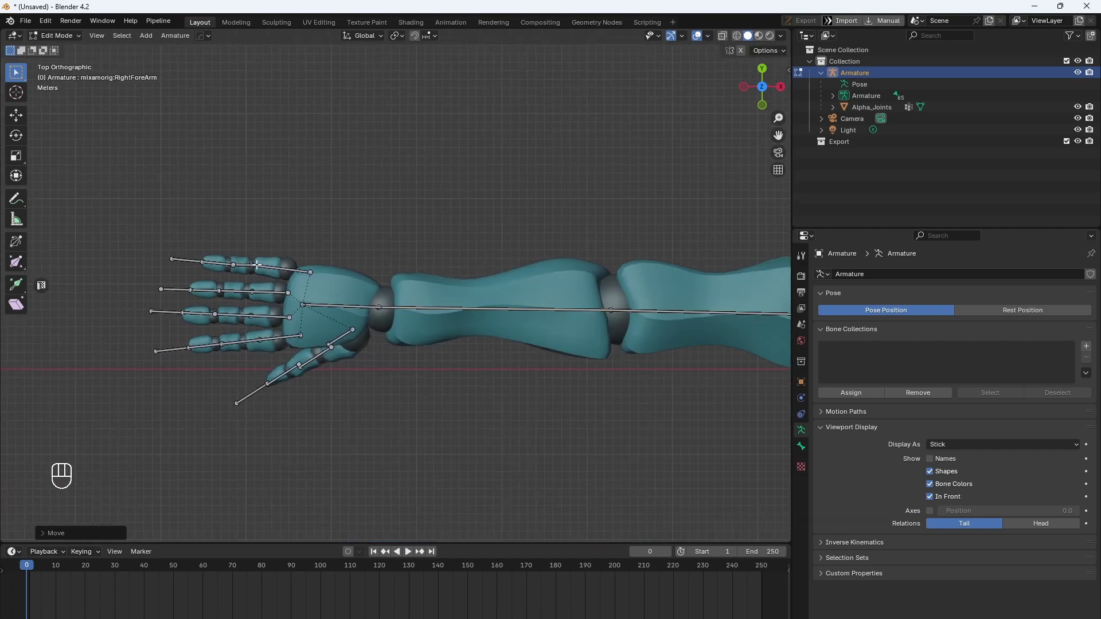
shift+middle_drag(624, 258, 23, 221)
shift+middle_drag(780, 227, 329, 288)
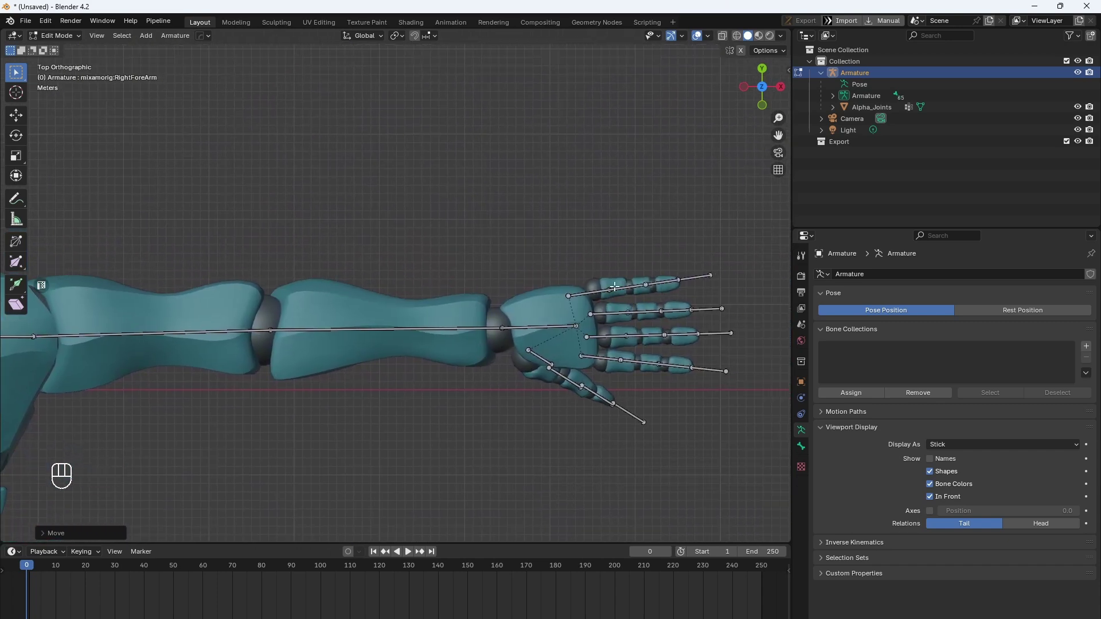
key(ctrl+z)
Try to move the right arm's elbow joint slightly in the top view and cancel the move
scroll(394, 268, down, 2)
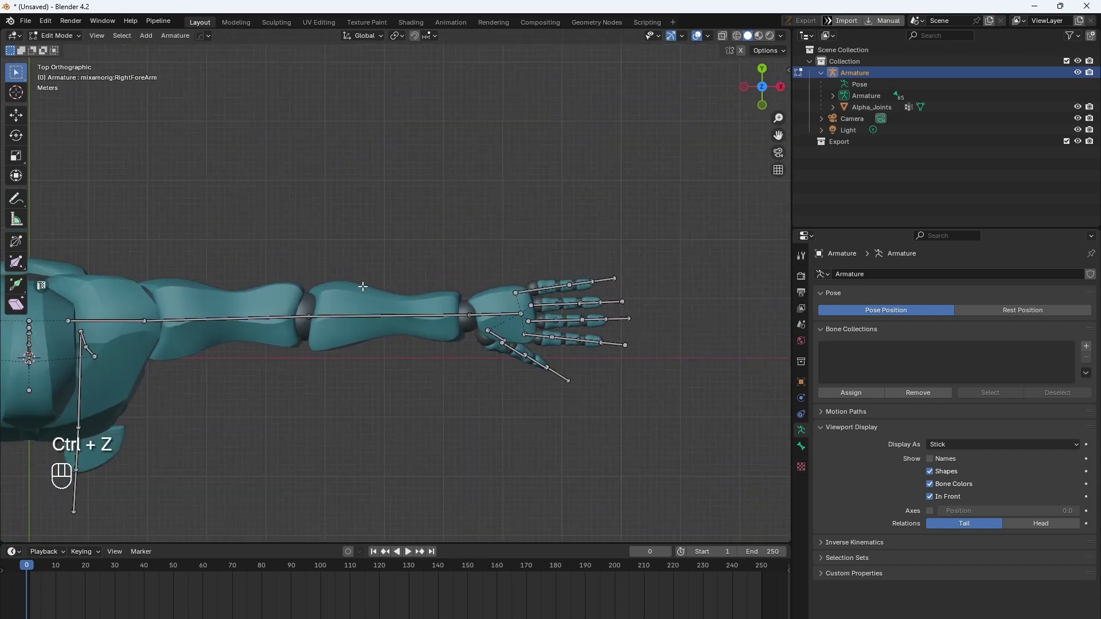
shift+middle_drag(363, 287, 791, 259)
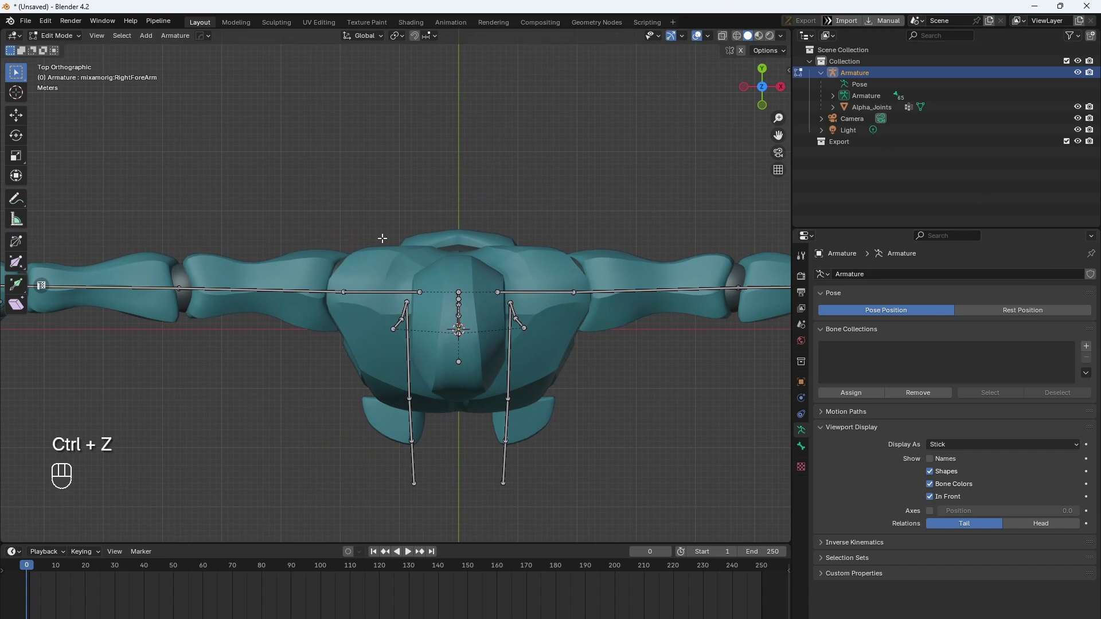
scroll(435, 248, down, 2)
shift+middle_drag(438, 247, 435, 250)
key(b)
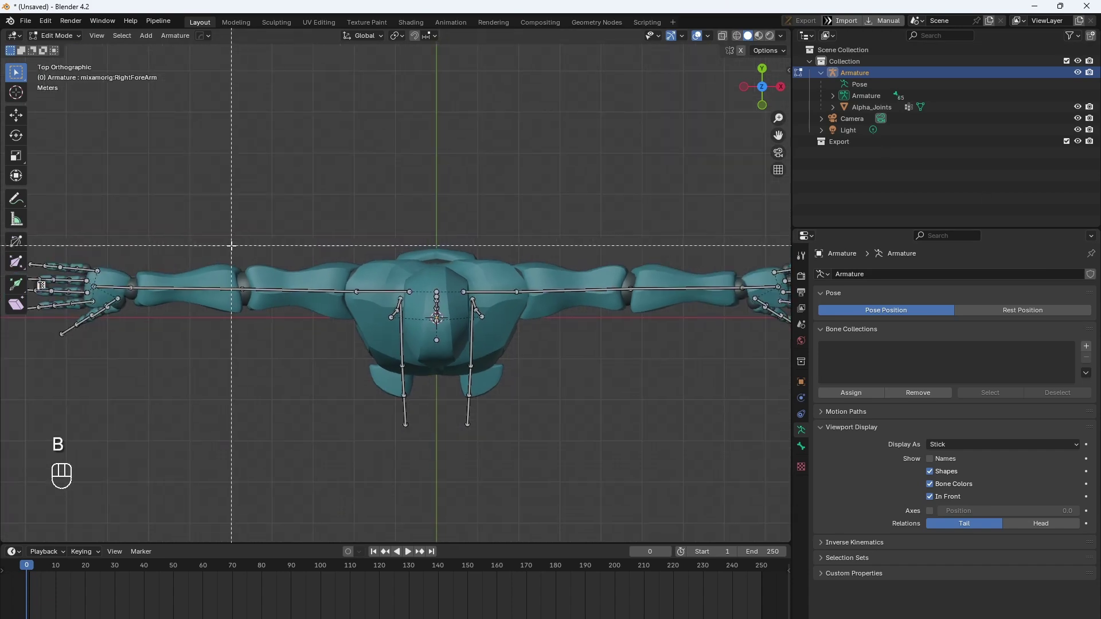
drag(231, 246, 278, 303)
key(g)
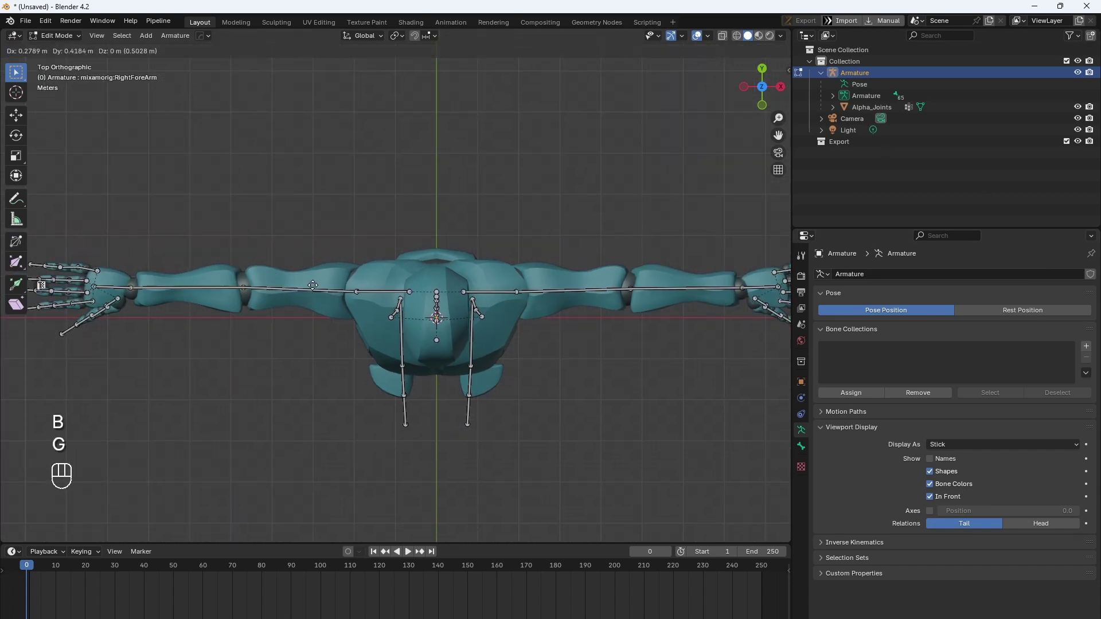
right_click(338, 222)
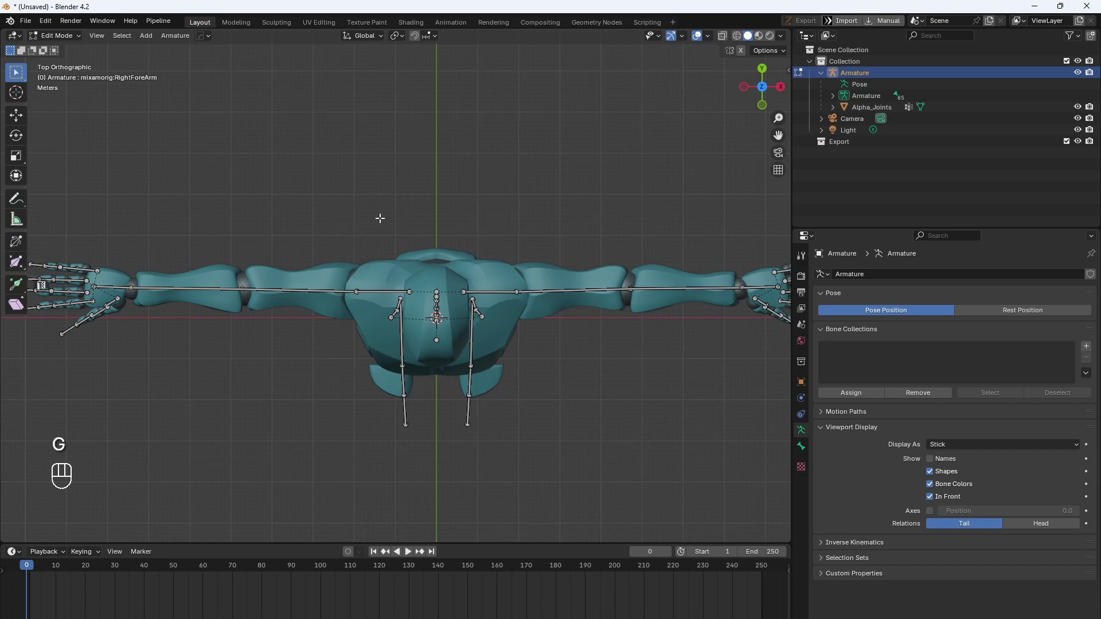
Clear the selection and test whether the left arm mirrors a large trial move of the right elbow joint, then cancel it
key(a)
key(a)
key(b)
drag(216, 253, 256, 313)
key(g)
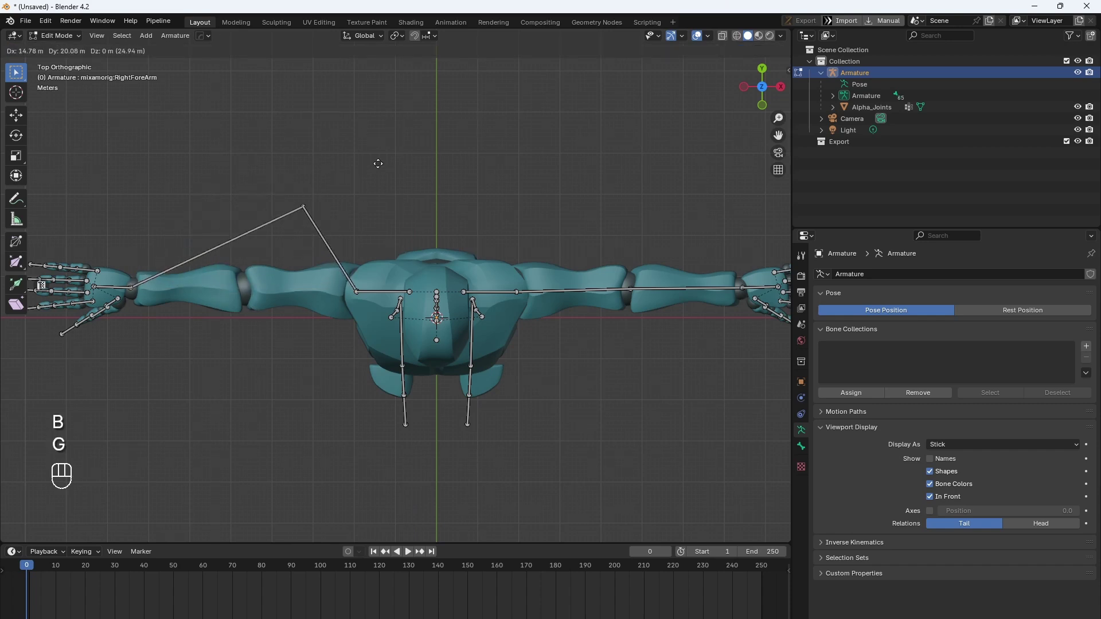
right_click(398, 159)
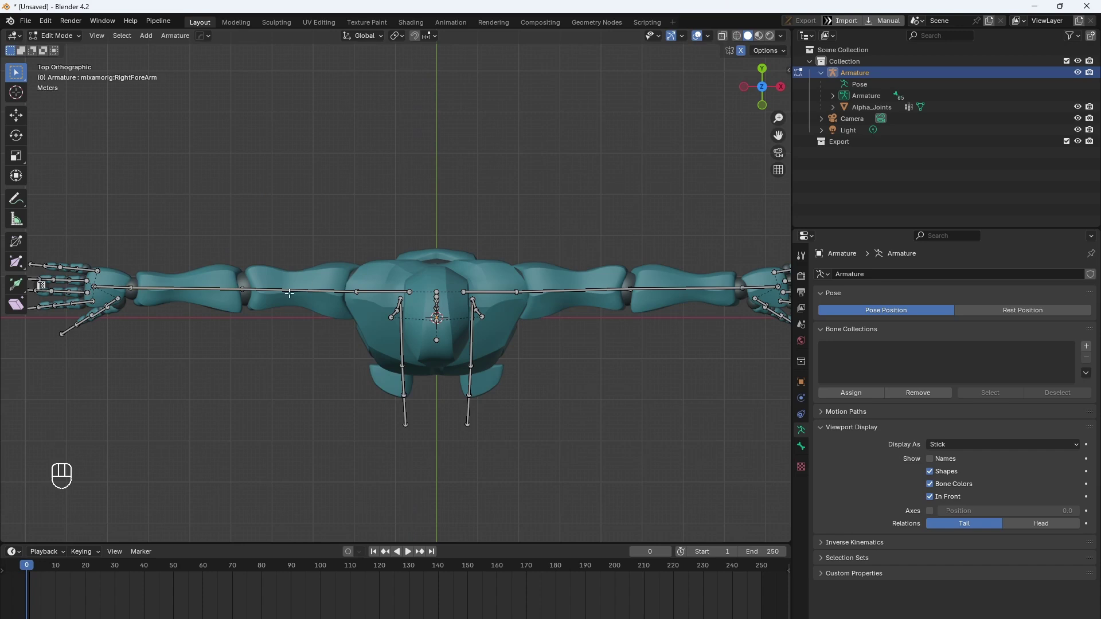
Turn on X-axis mirroring for bone editing and expand the armature's bone hierarchy to the children of mixamorig:Hips
click(833, 97)
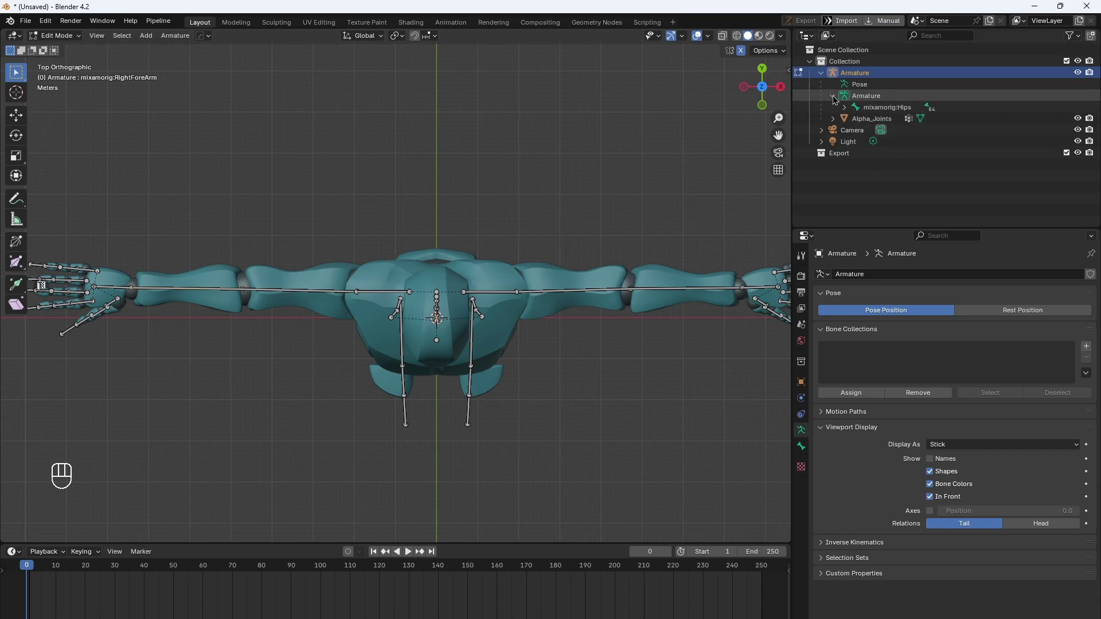
click(845, 108)
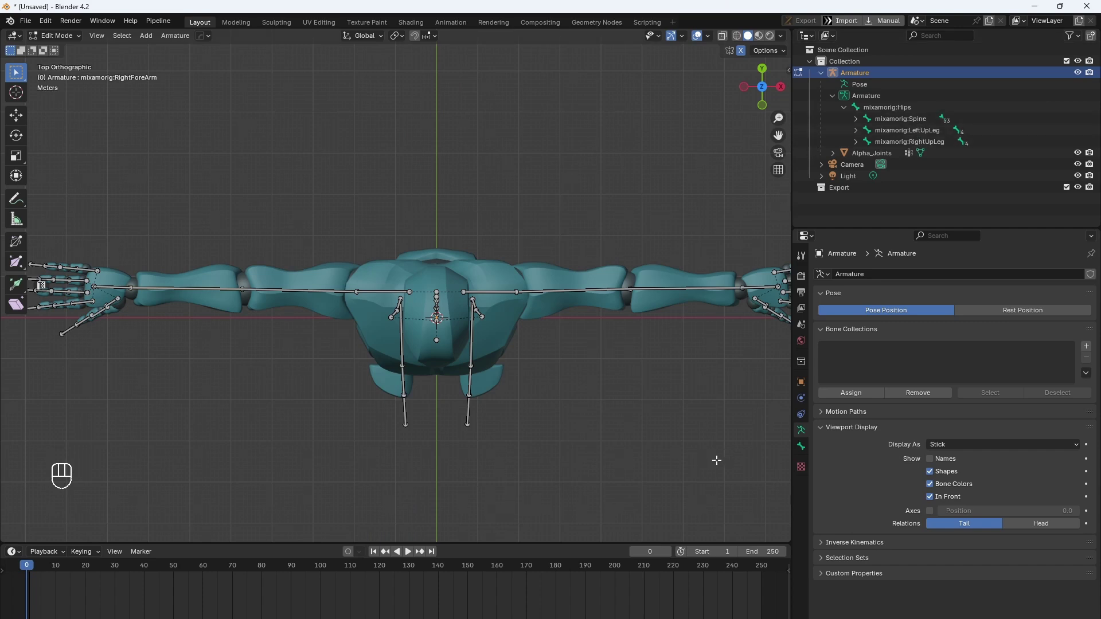
click(629, 614)
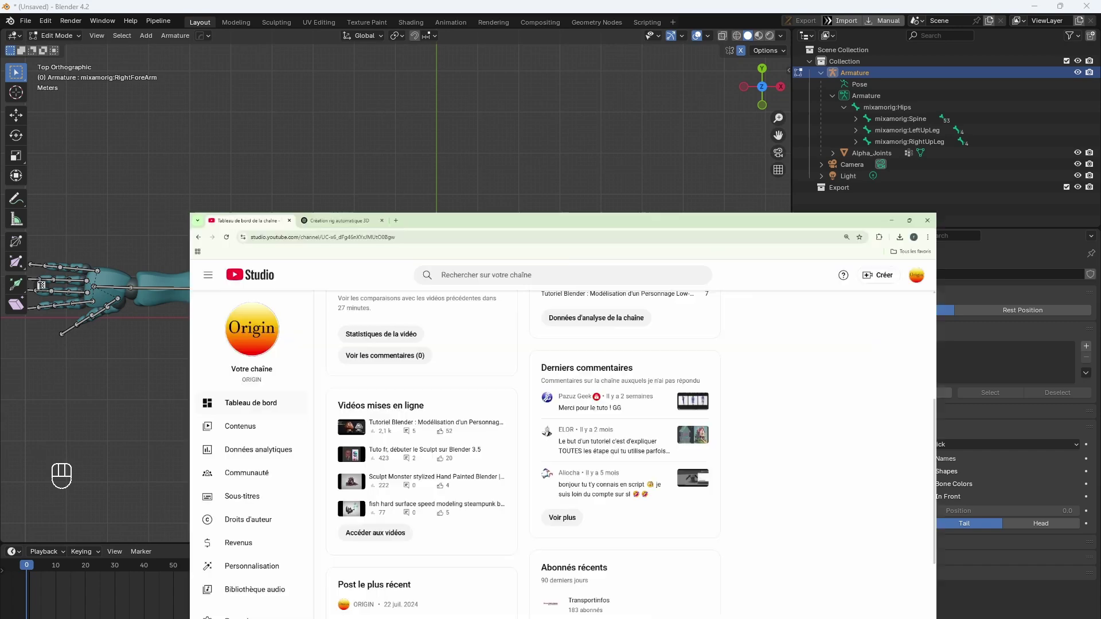
key(alt+Tab)
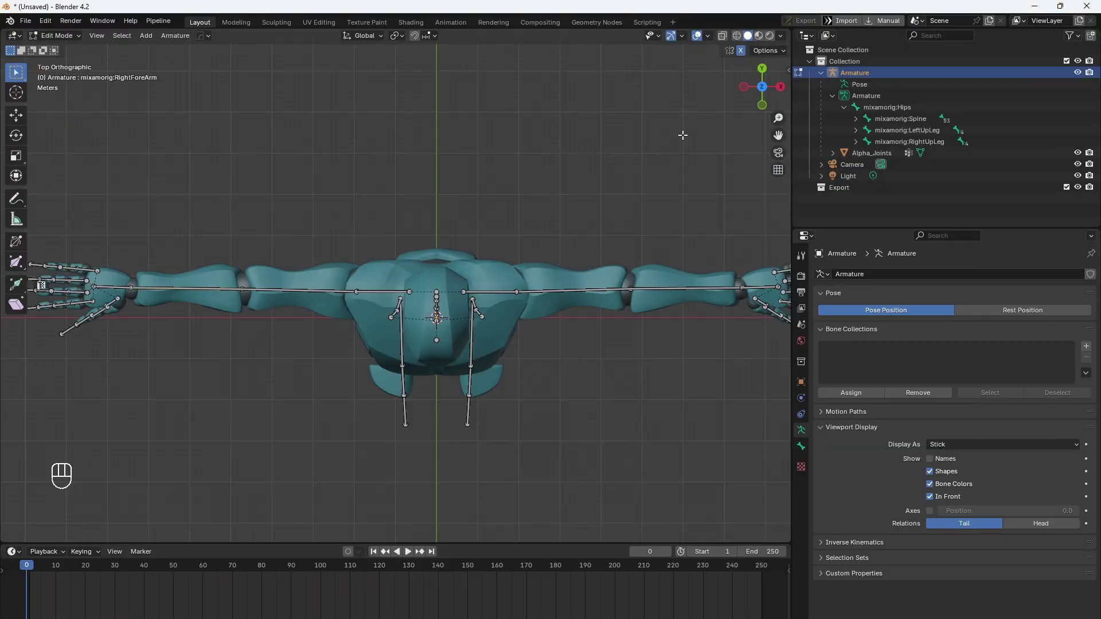
Bring up the Bone Renamer tools of the Bone Tools UE add-on
click(787, 71)
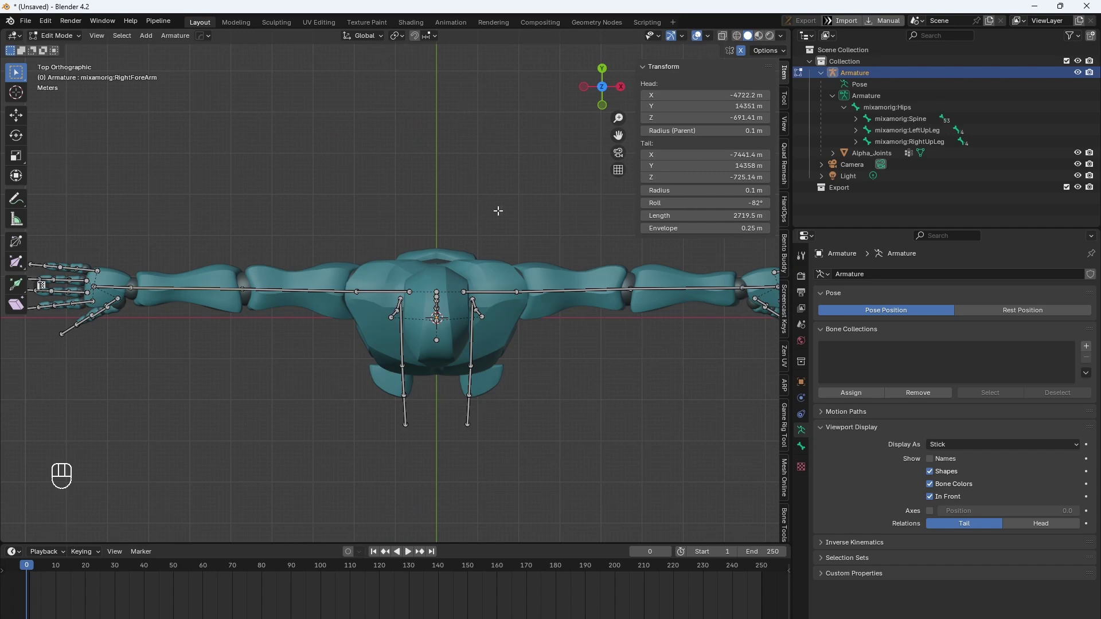
scroll(784, 482, down, 2)
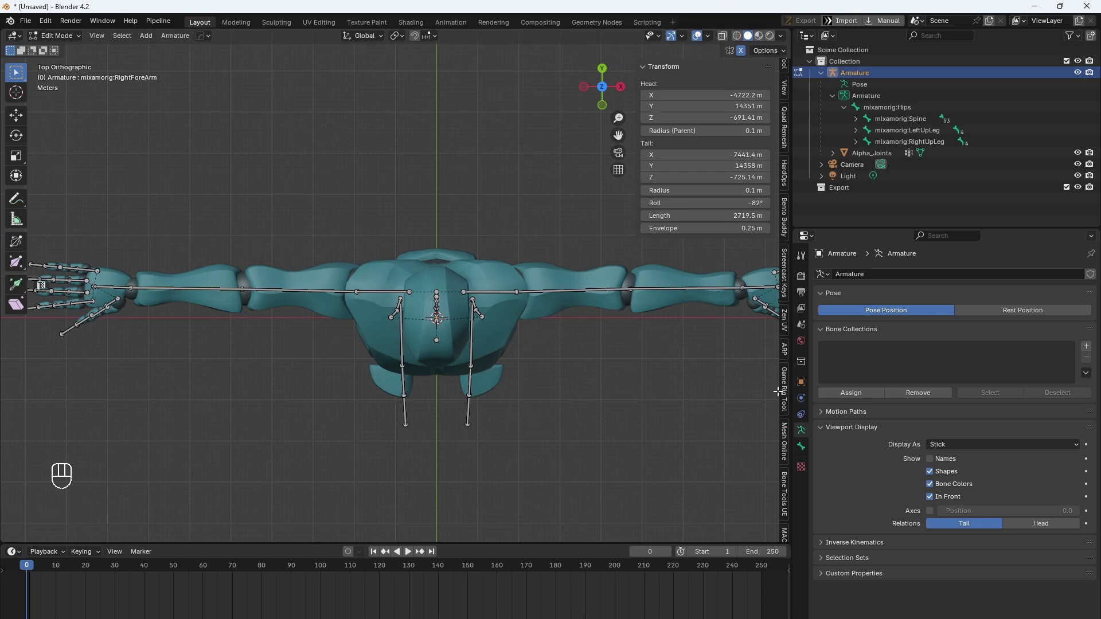
scroll(778, 392, down, 2)
click(784, 471)
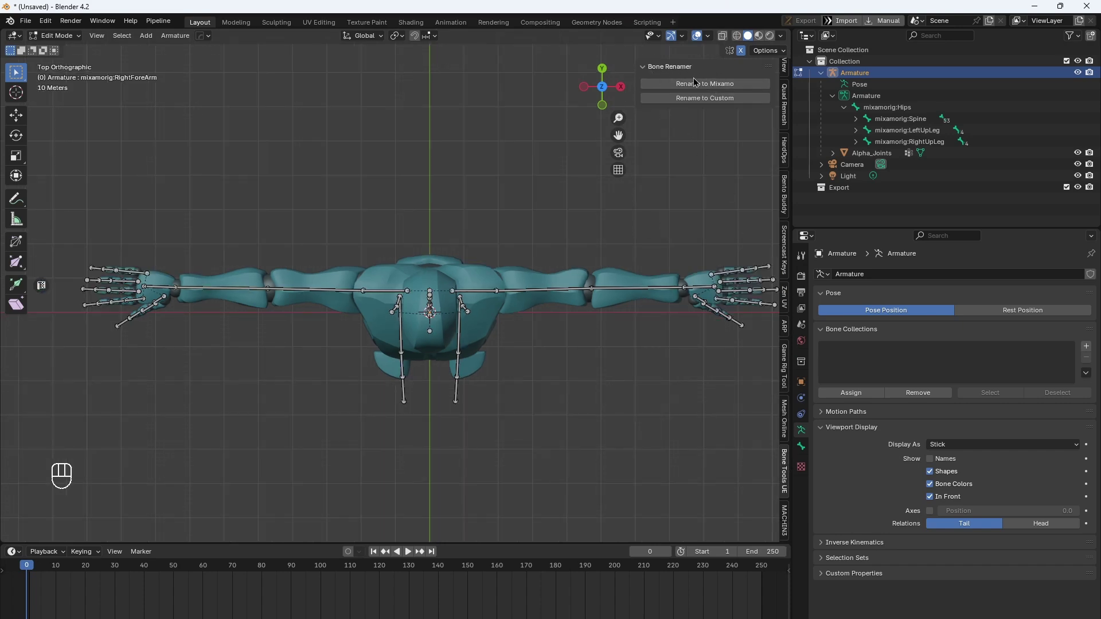
scroll(613, 191, up, 2)
shift+middle_drag(622, 191, 592, 190)
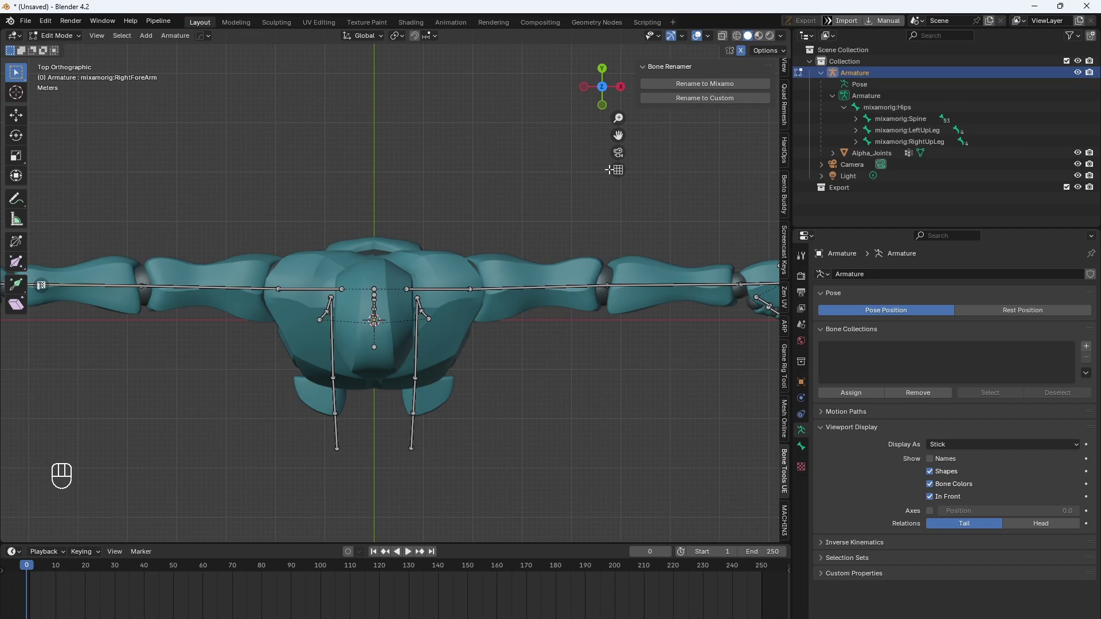
Put the armature in Object Mode, expand the hierarchy to mixamorig:Spine1, and run Rename to Custom on the bones
click(59, 35)
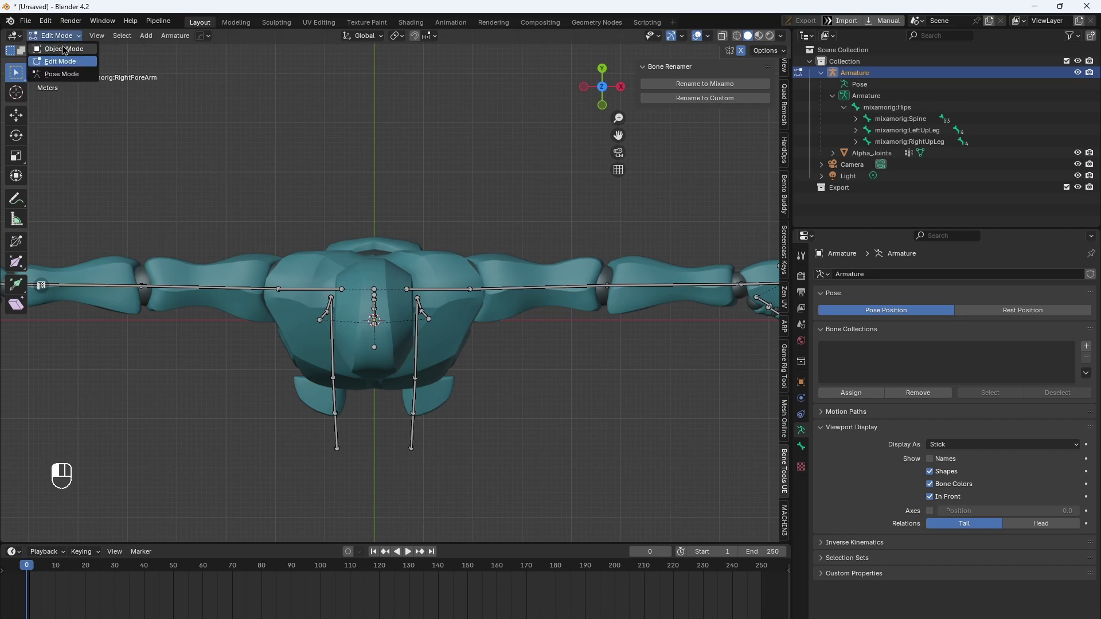
click(64, 42)
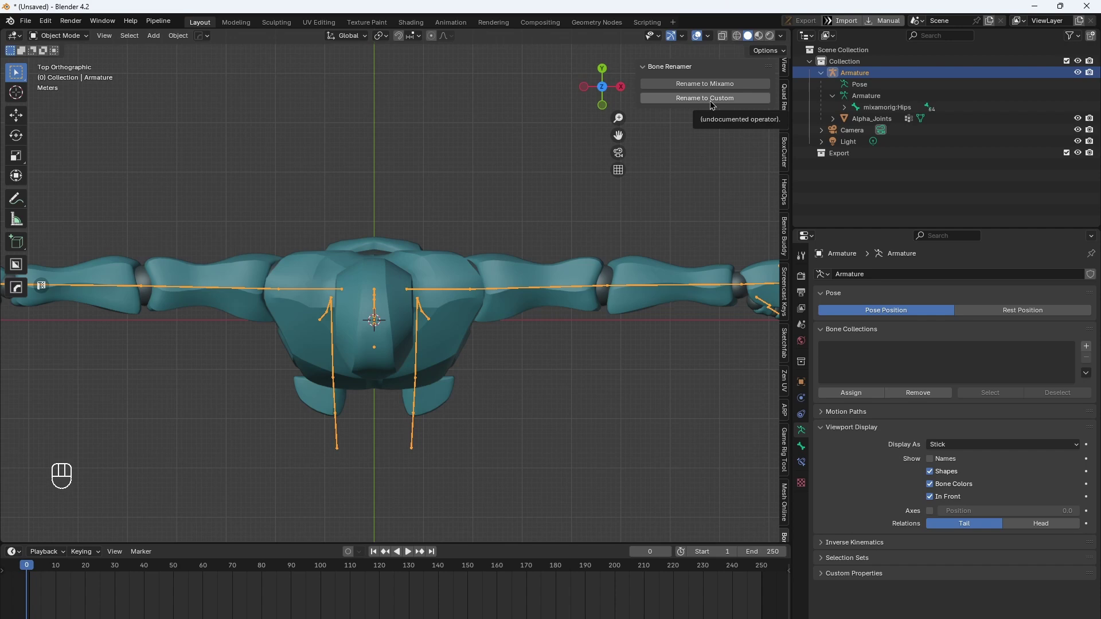
click(844, 108)
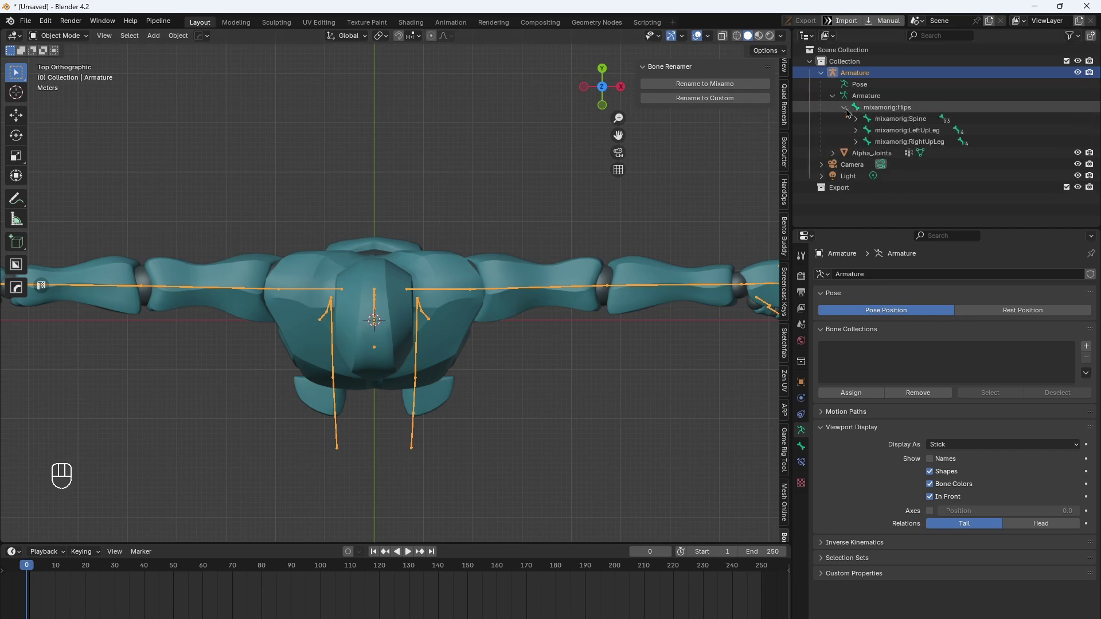
click(855, 119)
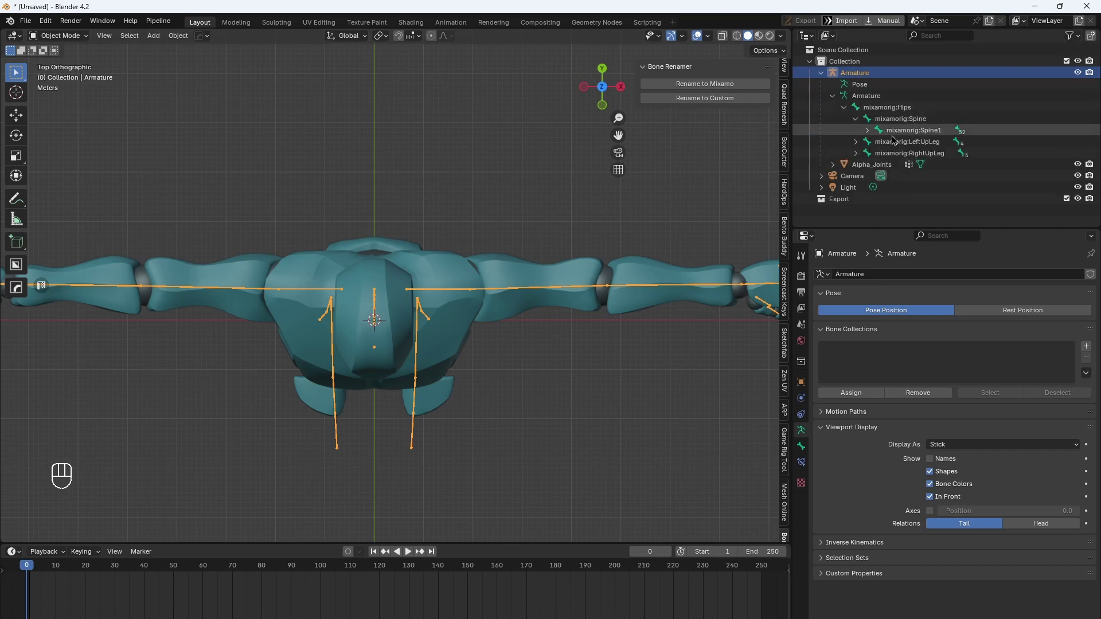
click(729, 102)
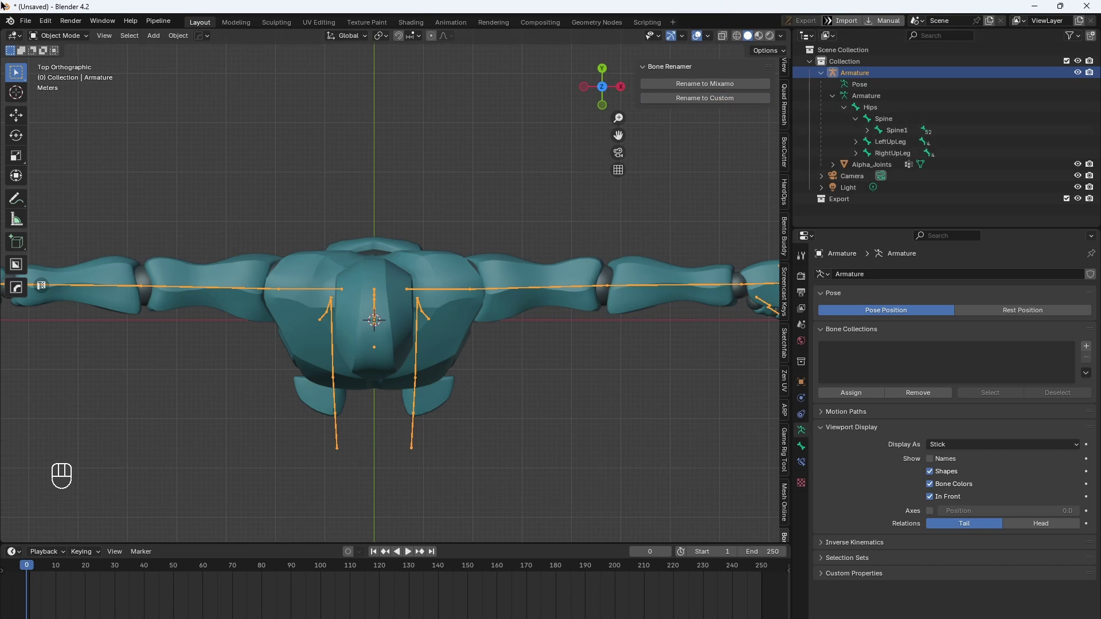
Return the renamed armature to Edit Mode
shift+middle_drag(339, 203, 454, 221)
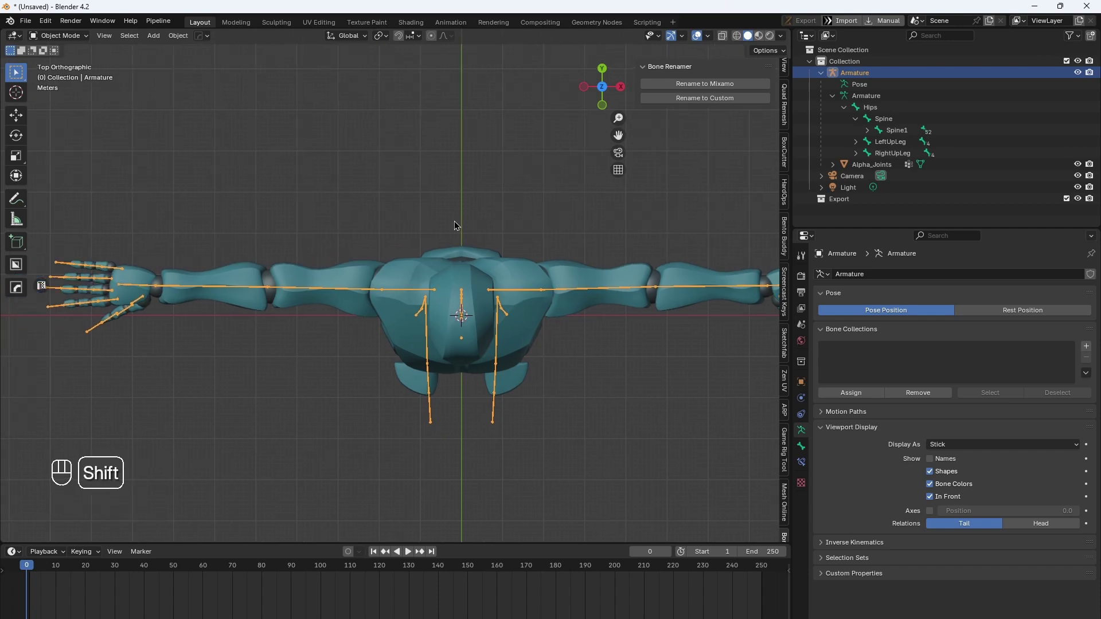
click(67, 36)
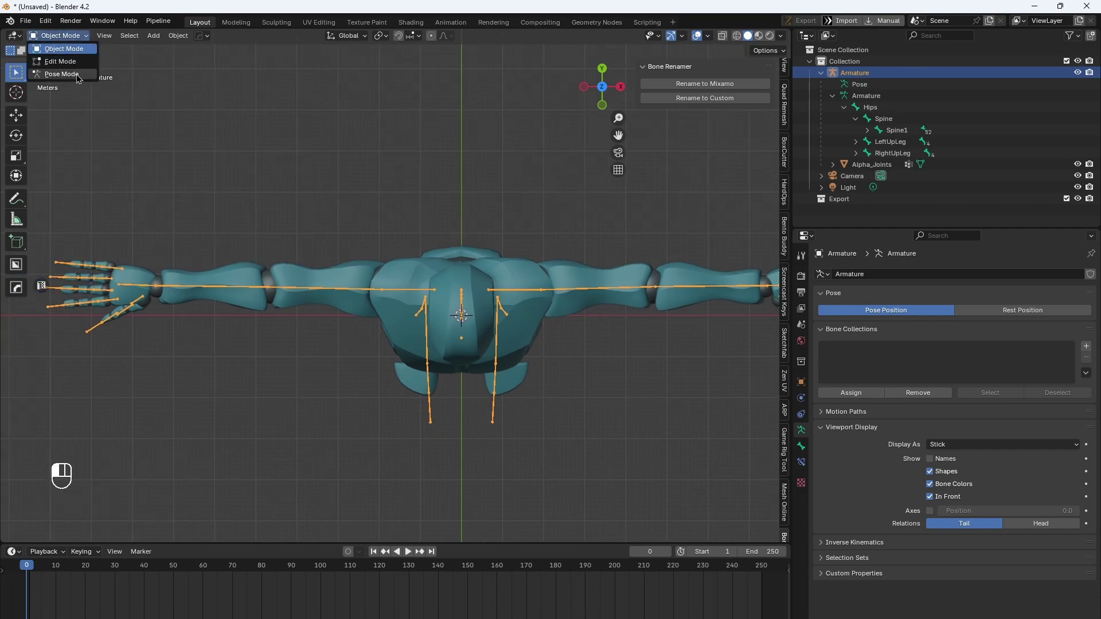
click(60, 61)
Test X-axis mirroring with two large trial moves of the RightArm bone's elbow joint, cancelling each one
click(270, 285)
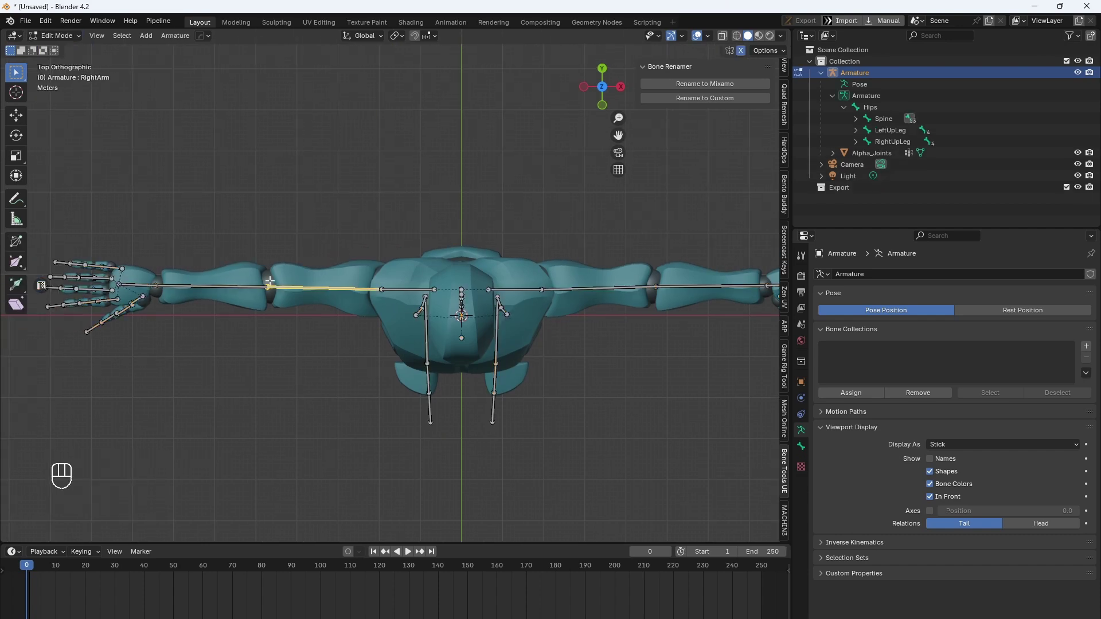
key(b)
click(276, 234)
key(b)
drag(243, 239, 273, 313)
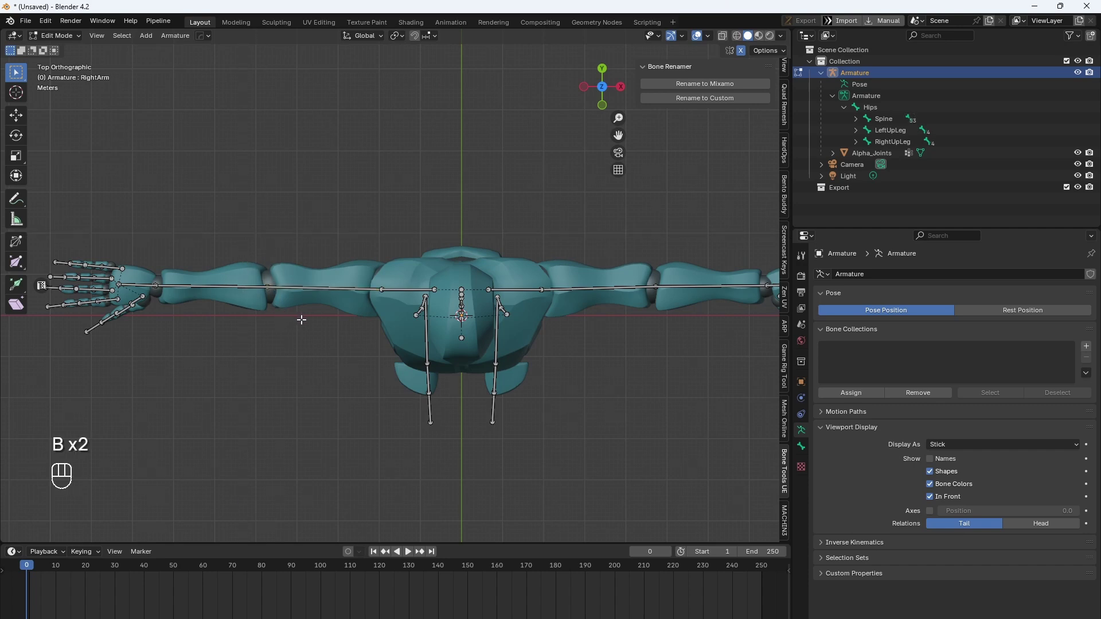
key(g)
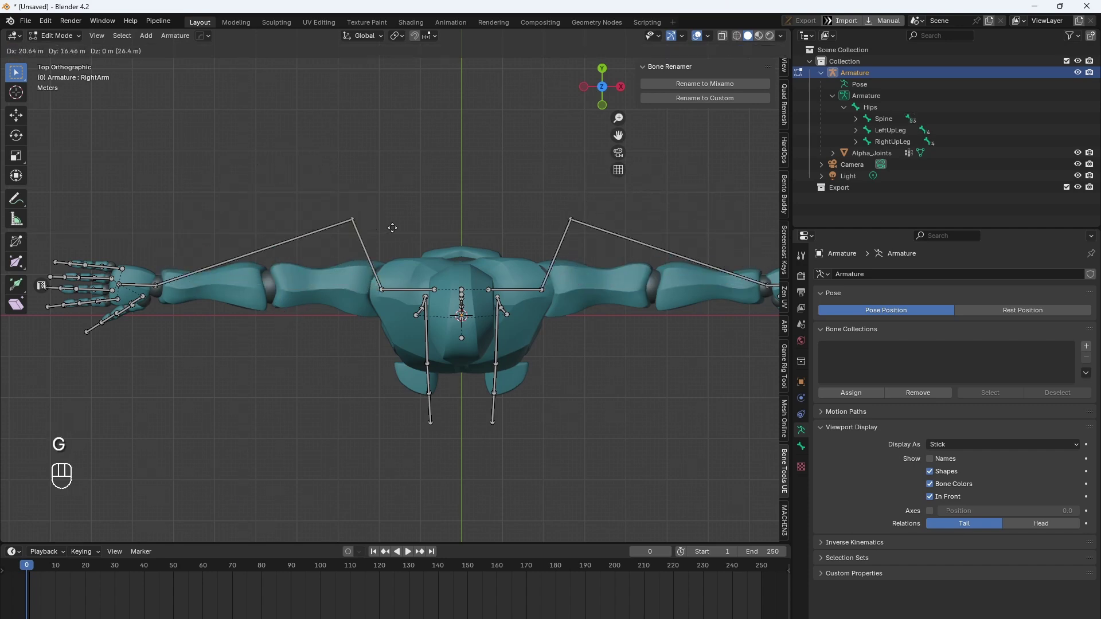
right_click(361, 201)
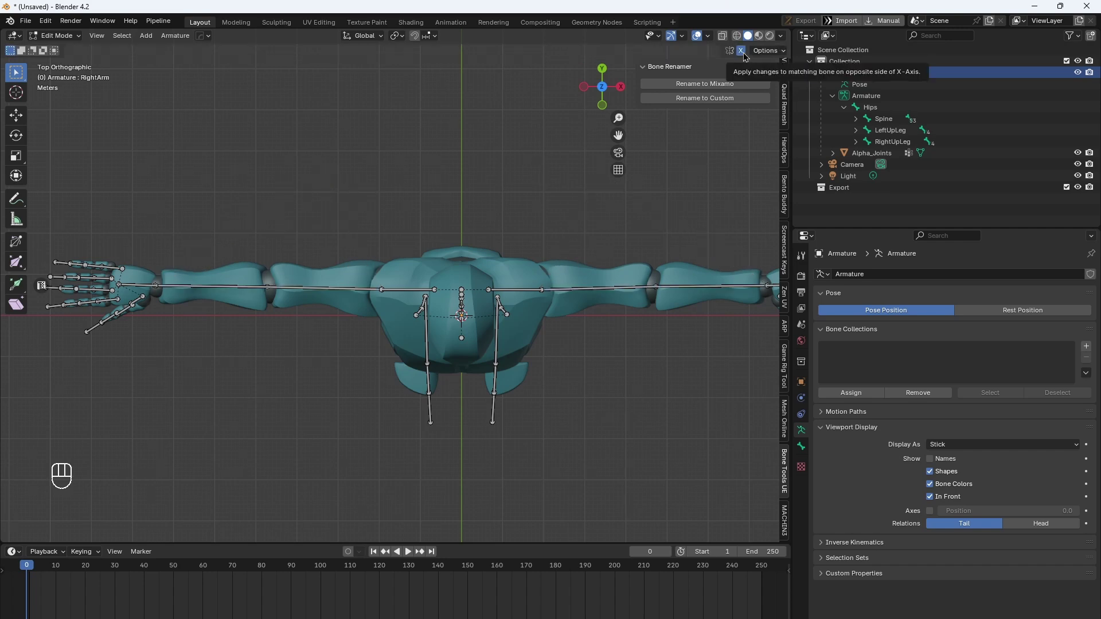
key(g)
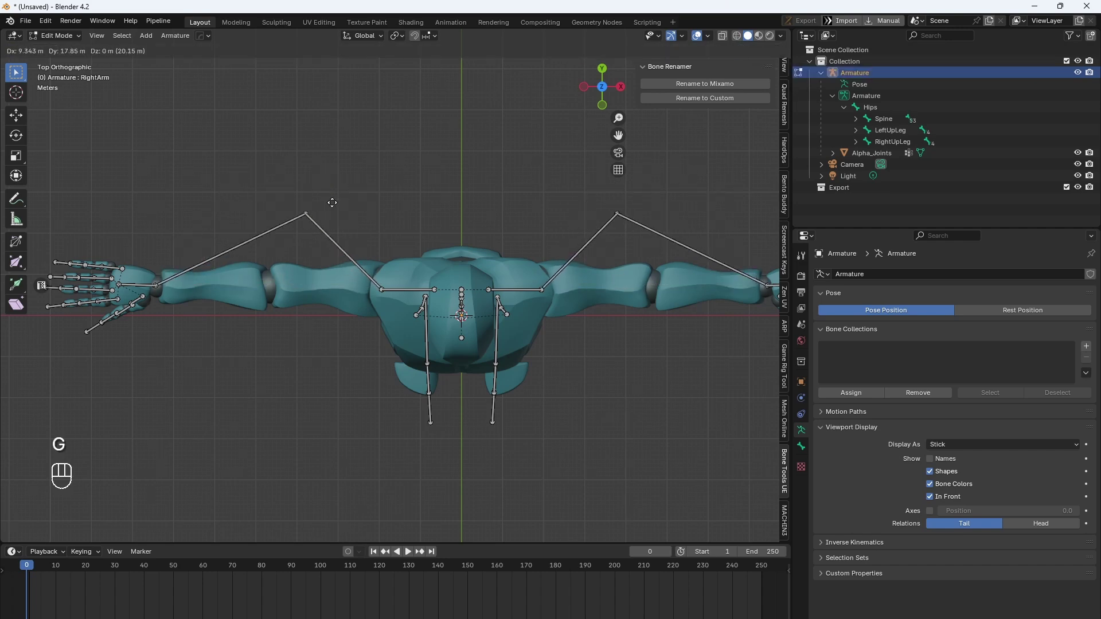
right_click(325, 215)
In the top view, move the joint between the right pinky's first and second bones into the mesh's first finger gap
scroll(288, 259, up, 3)
shift+middle_drag(165, 275, 659, 276)
scroll(230, 275, up, 3)
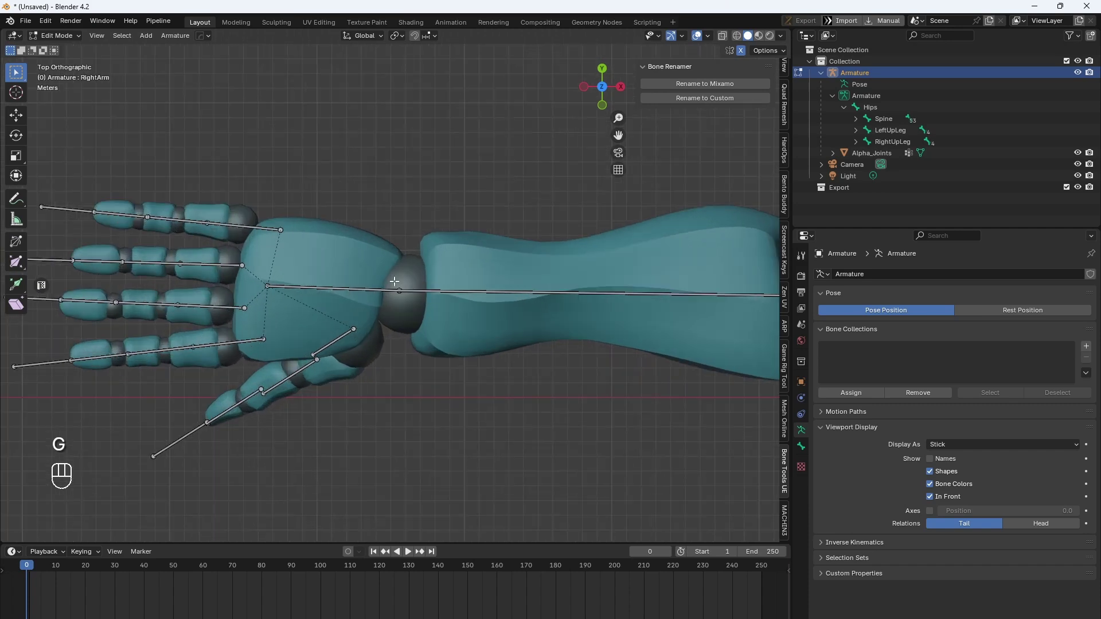
shift+middle_drag(229, 275, 392, 275)
scroll(392, 274, up, 2)
scroll(339, 275, up, 2)
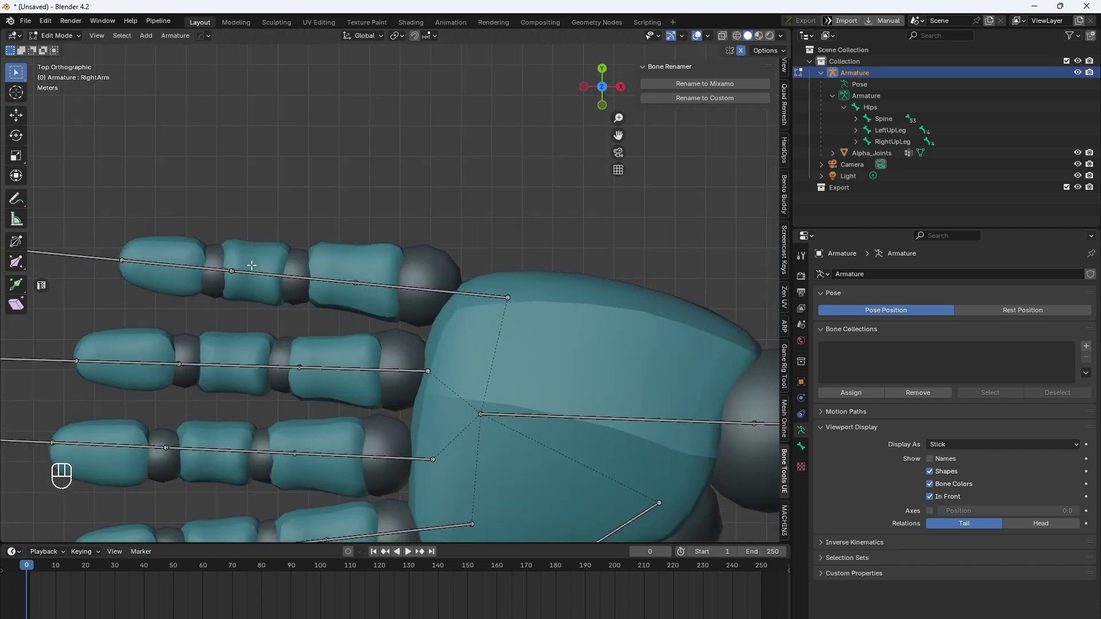
shift+middle_drag(252, 266, 304, 259)
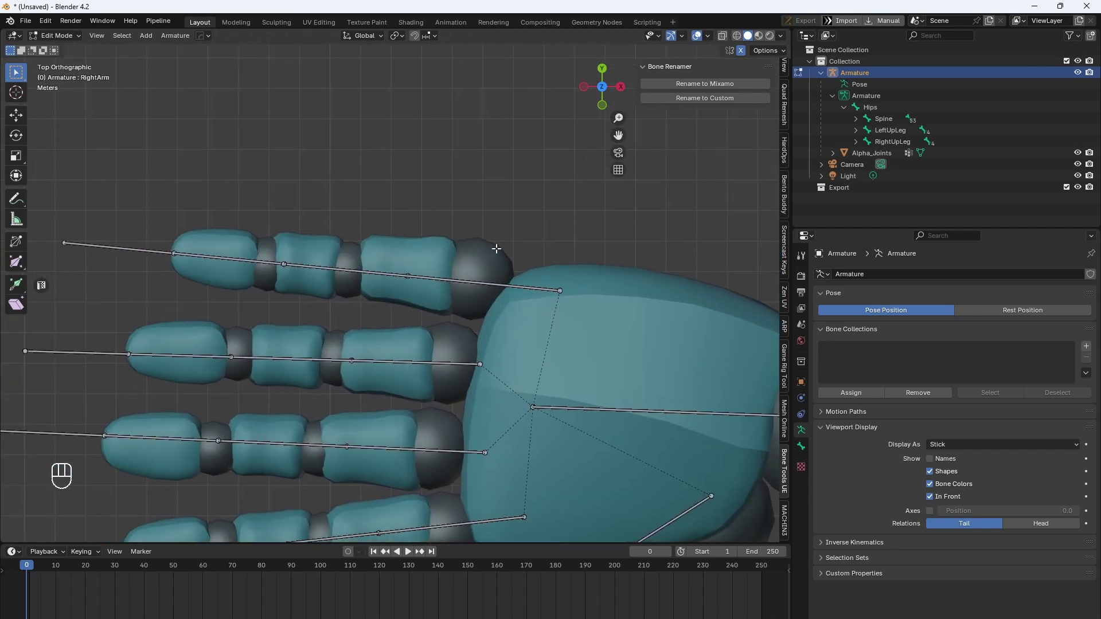
key(b)
key(g)
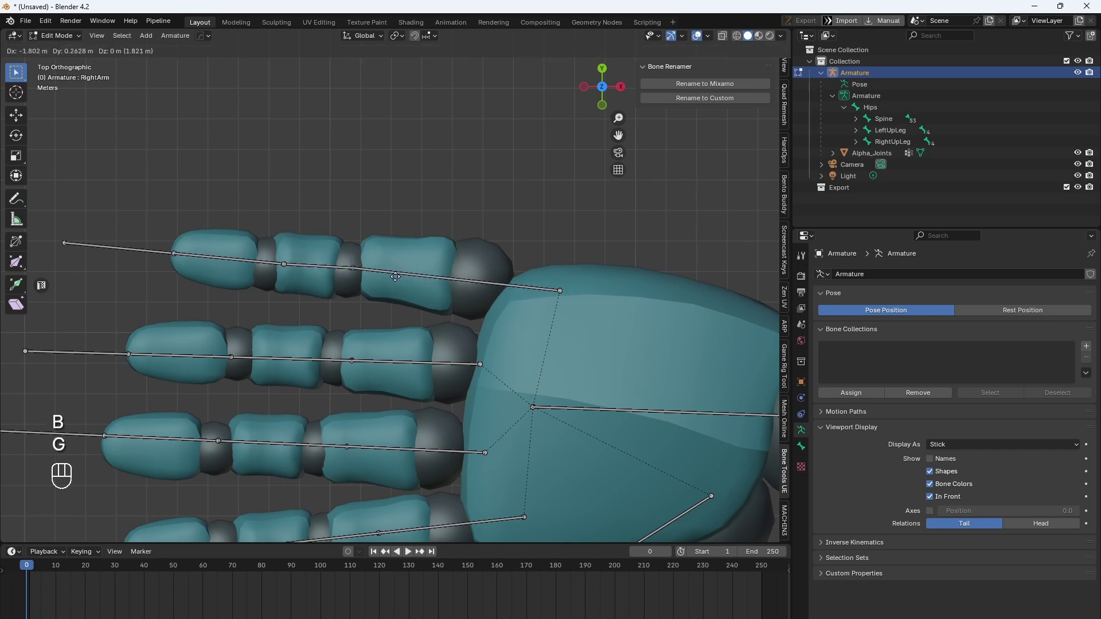
click(396, 278)
Move the base joint of the right pinky chain onto the centre of the pinky's knuckle sphere
key(b)
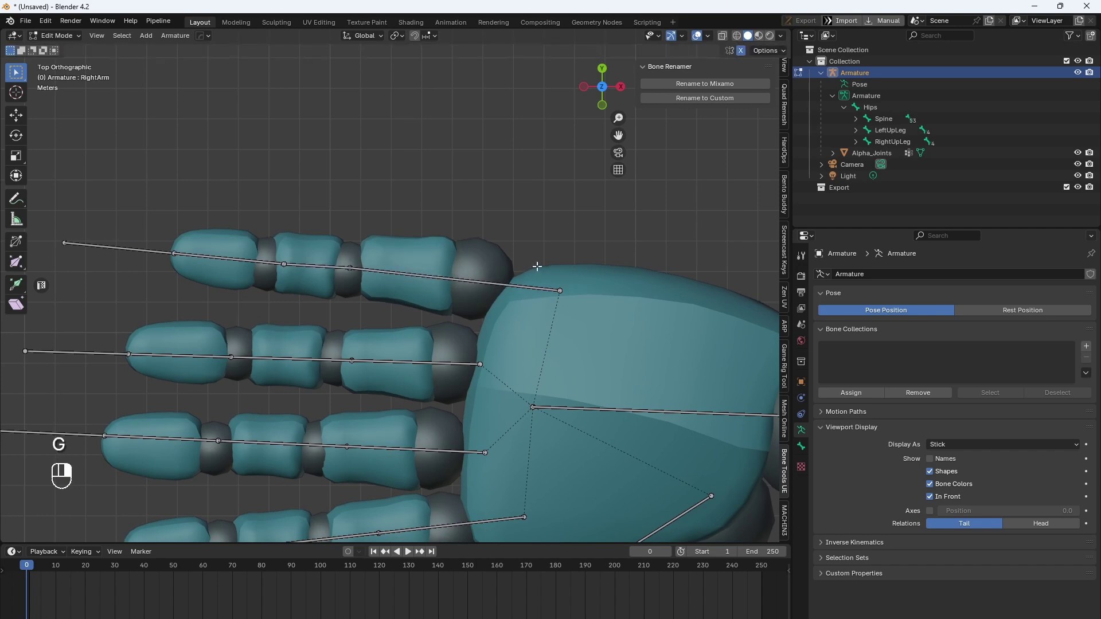
drag(536, 267, 605, 308)
key(g)
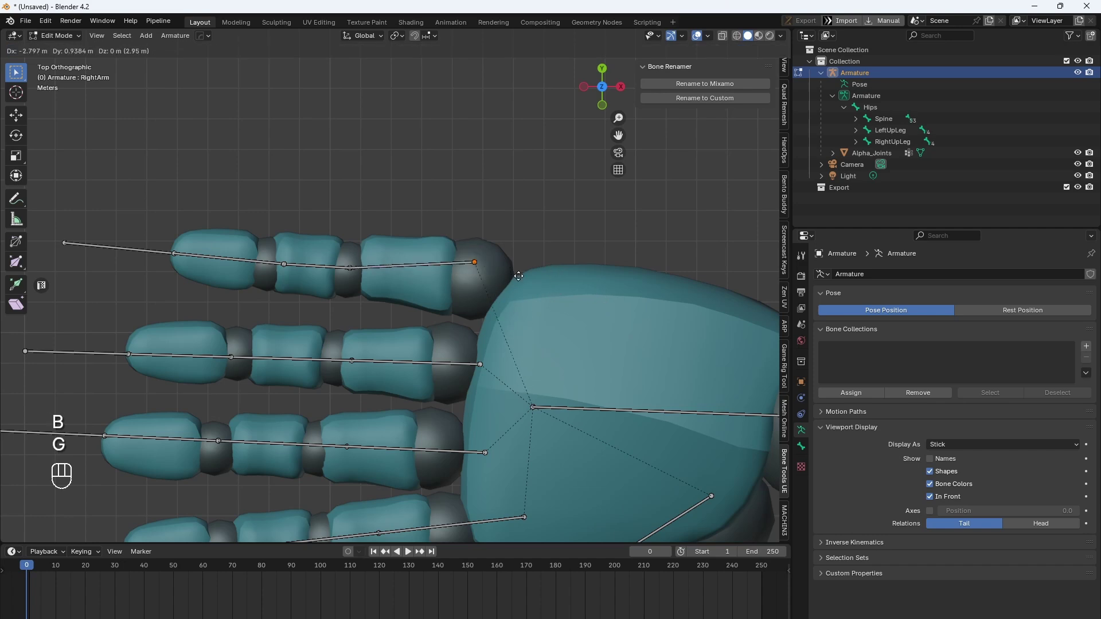
click(521, 288)
Move the right pinky's outer joint into the gap before the fingertip segment and slightly adjust the joint at the fingertip
key(b)
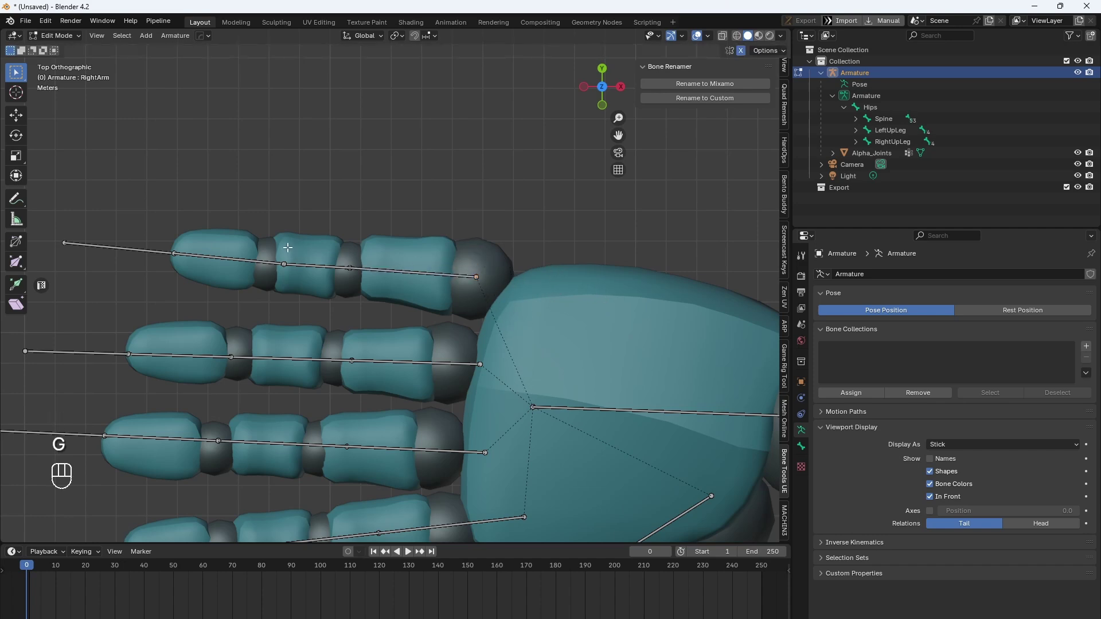
drag(275, 250, 308, 291)
key(g)
click(177, 233)
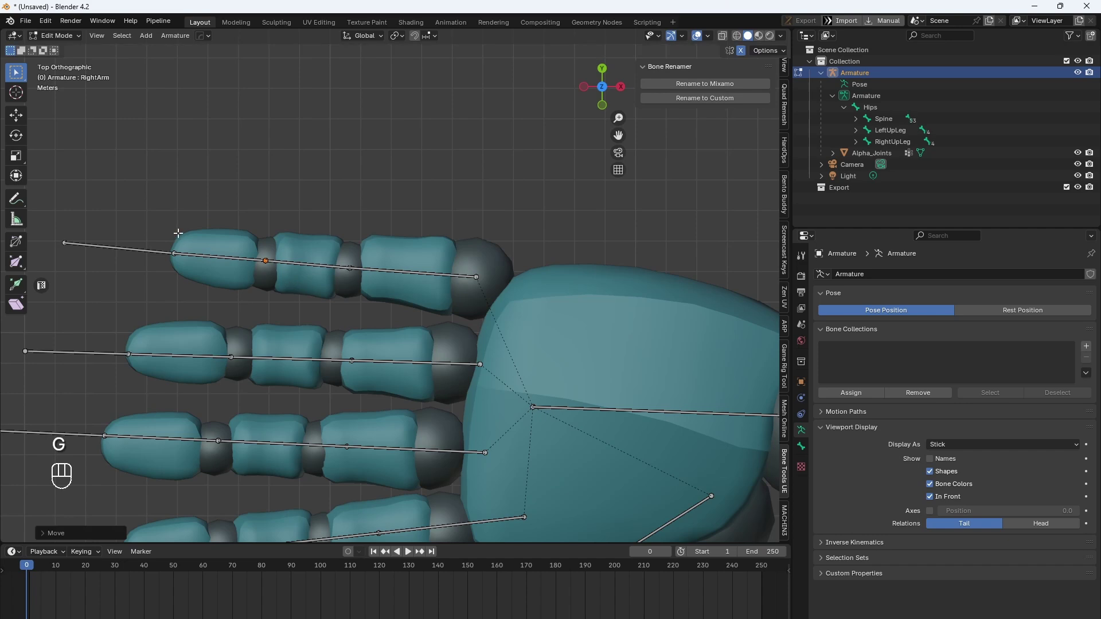
key(v)
drag(153, 203, 198, 281)
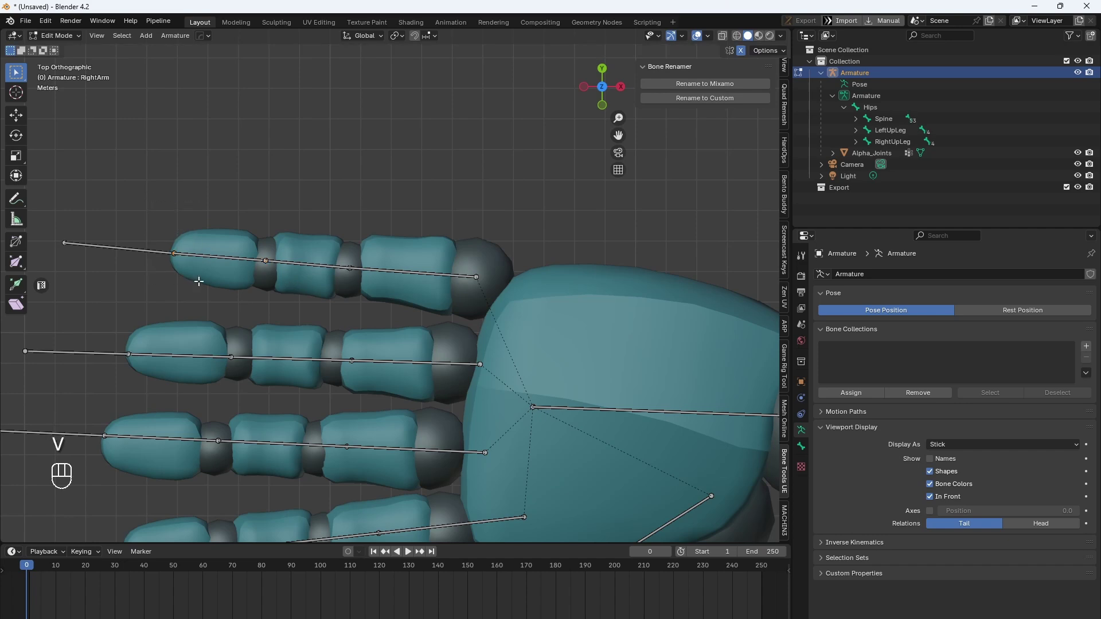
key(g)
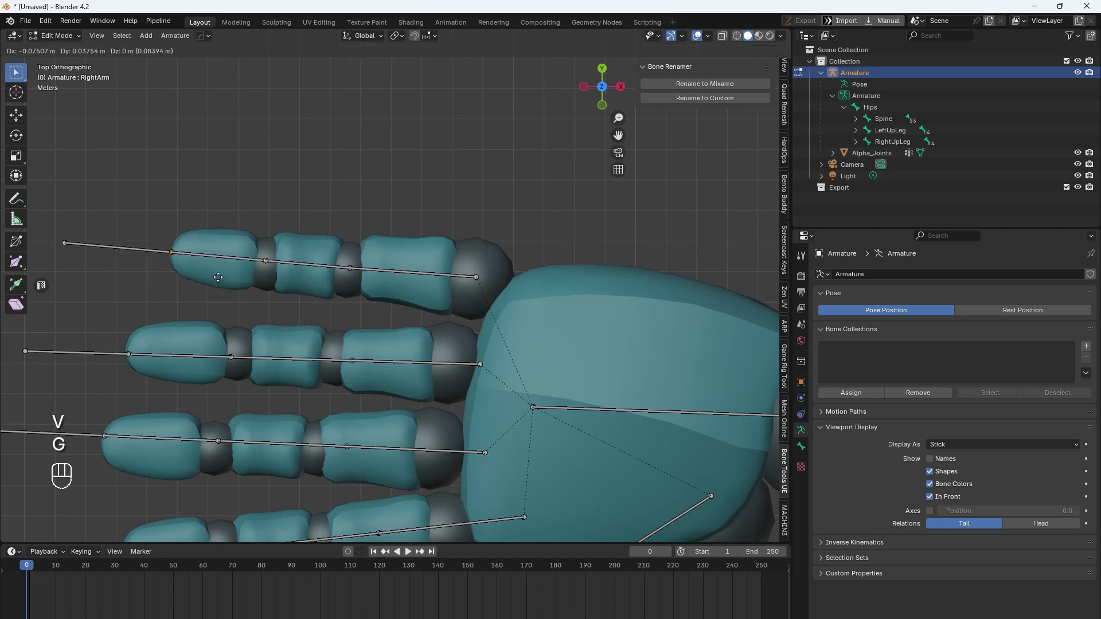
click(217, 277)
Try moving only the tail of RightHandPinky1 in a perspective side view of the pinky, cancelling both attempts
middle_drag(218, 277, 400, 274)
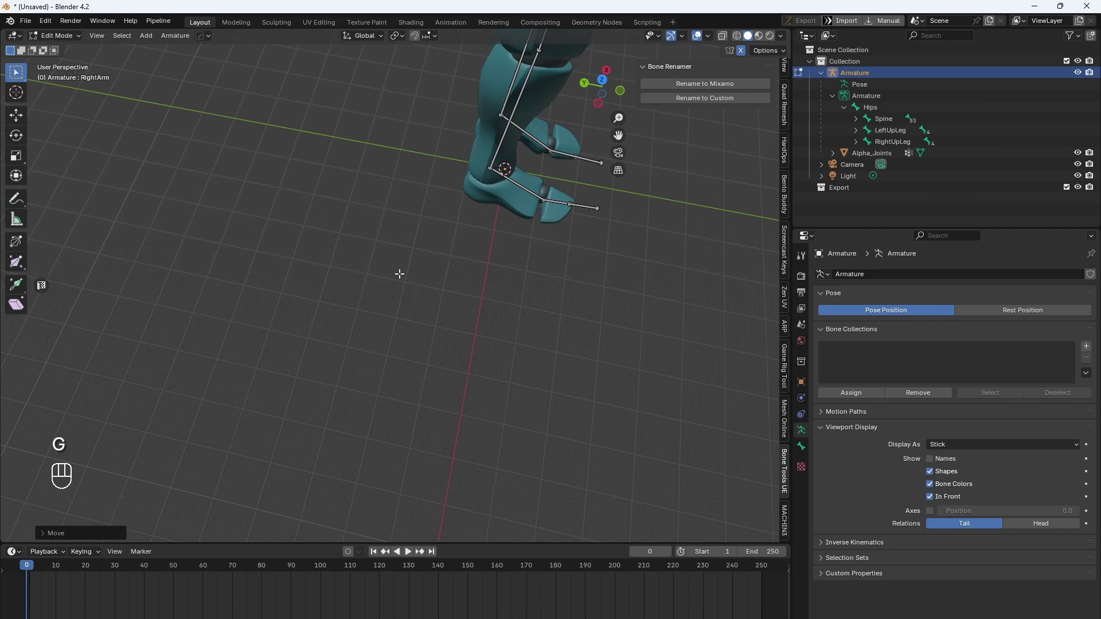
key(KP_Decimal)
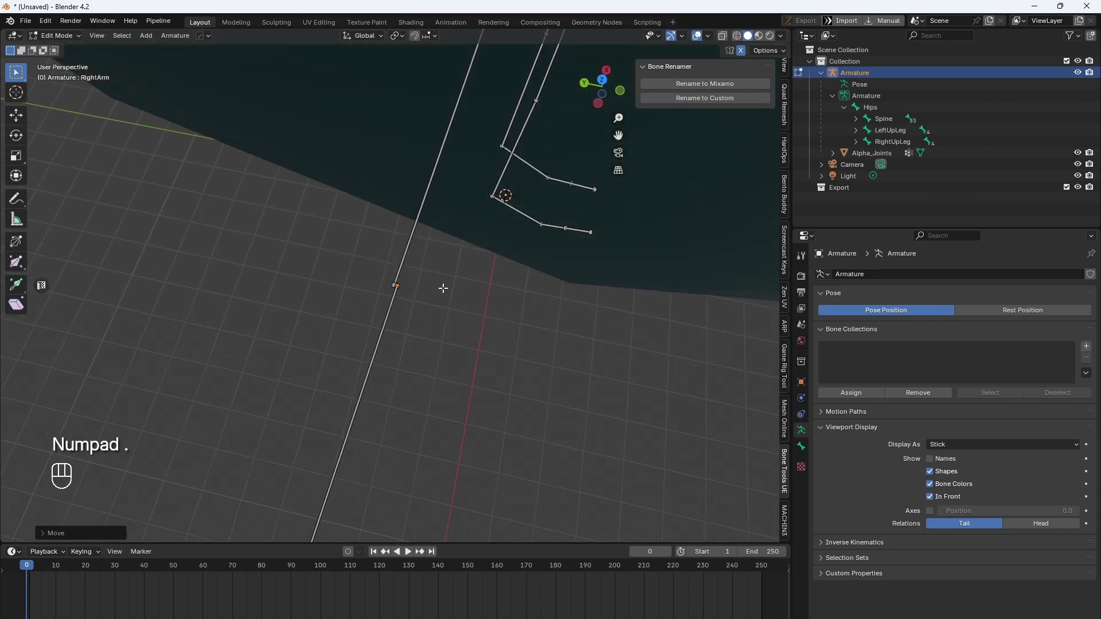
scroll(427, 294, down, 15)
middle_drag(405, 292, 604, 216)
shift+middle_drag(298, 275, 579, 256)
mouse_move(385, 267)
middle_down()
mouse_move(381, 278)
mouse_move(376, 266)
middle_up()
middle_drag(306, 263, 318, 278)
click(314, 270)
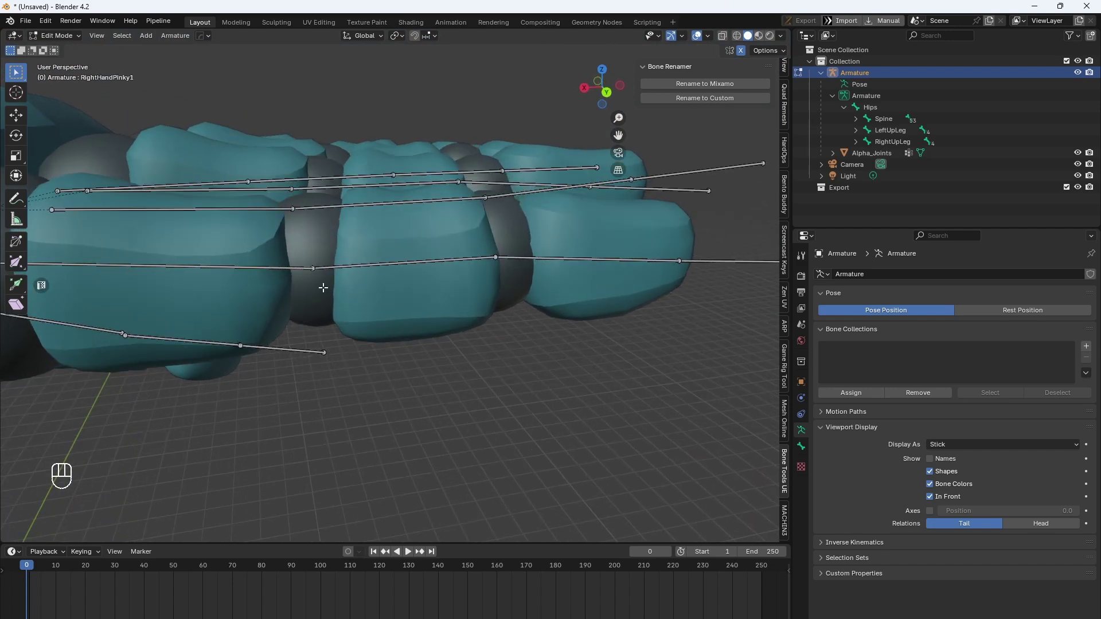
key(g)
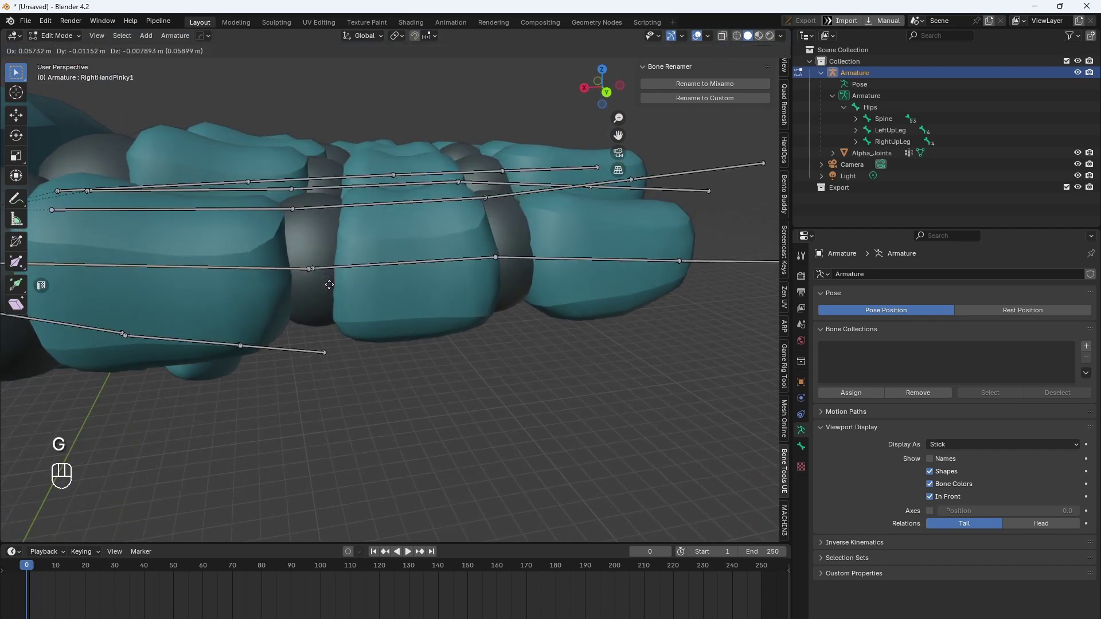
right_click(330, 280)
scroll(306, 289, up, 3)
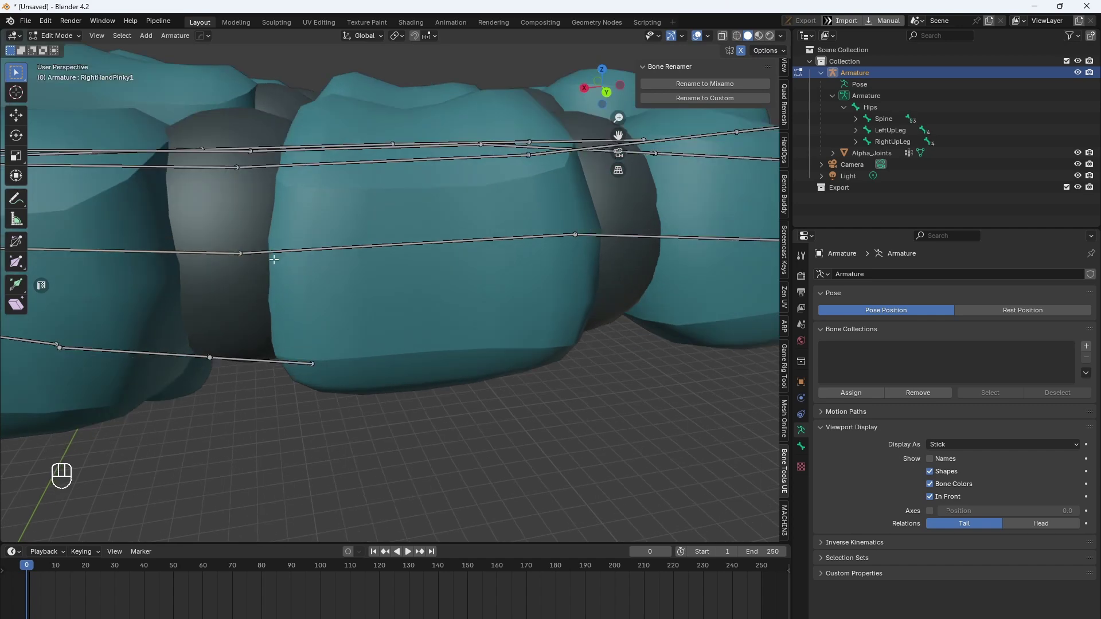
key(g)
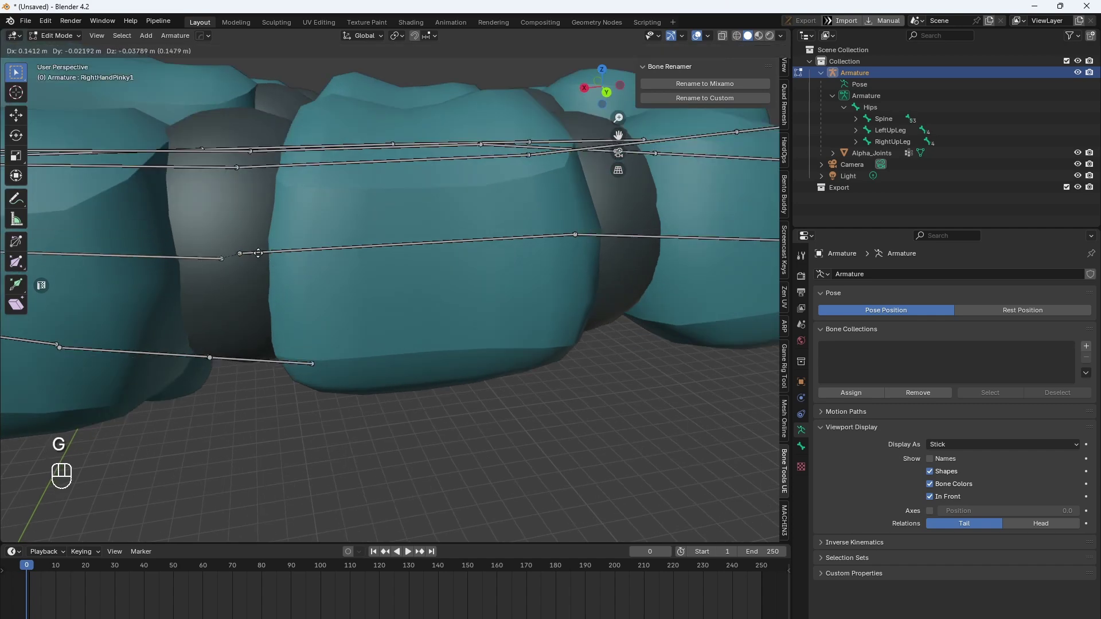
right_click(258, 247)
Select the whole joint between the right pinky's first and second bones and raise it slightly inside the finger gap
middle_drag(245, 255, 264, 280)
key(b)
drag(229, 256, 262, 280)
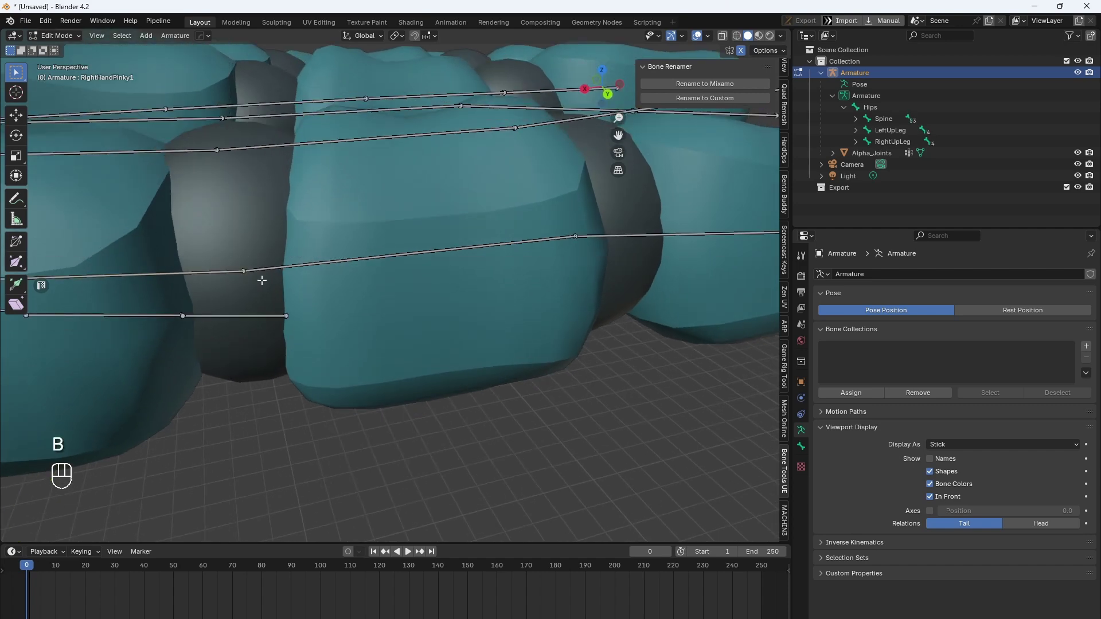
middle_drag(272, 277, 274, 268)
key(g)
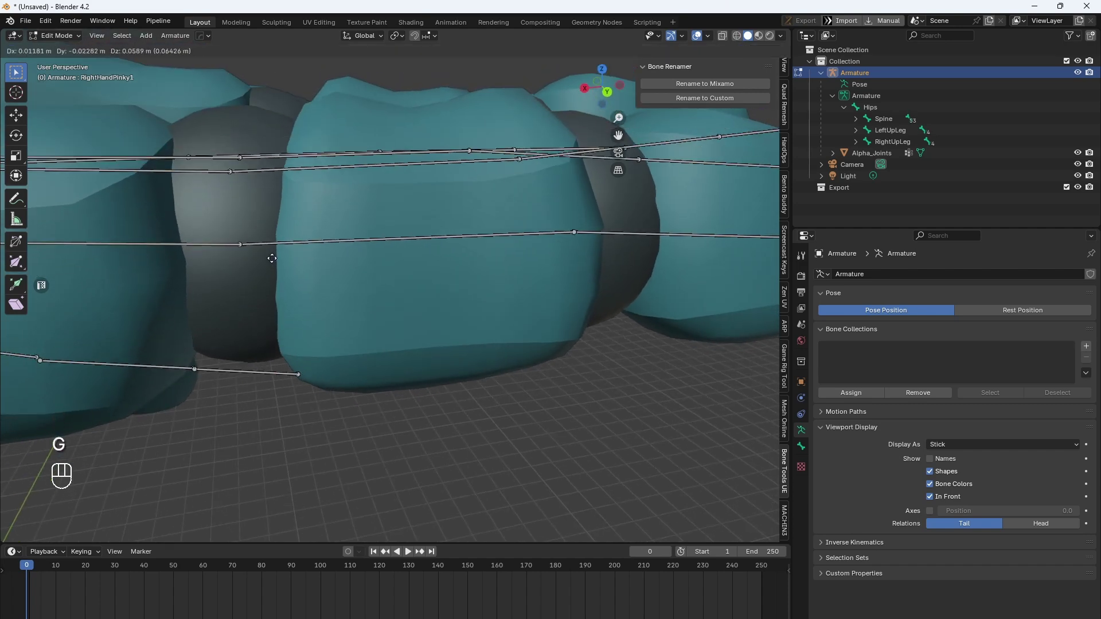
click(270, 253)
scroll(268, 258, down, 5)
scroll(217, 295, down, 3)
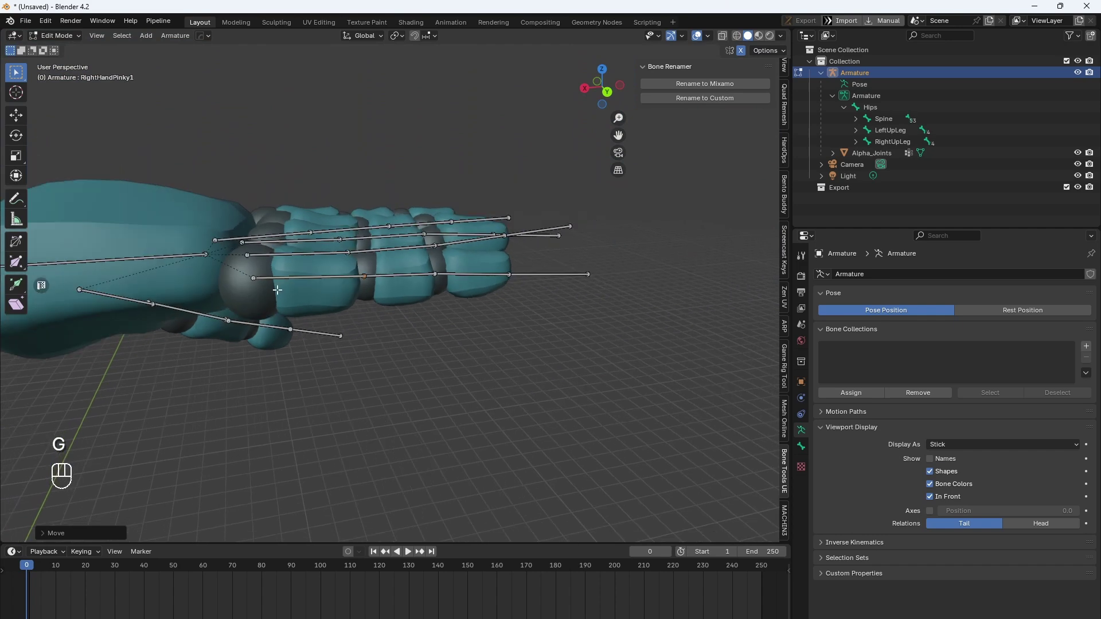
From a top view, move the base joint of the right ring finger chain onto the centre of its knuckle sphere
middle_drag(247, 296, 267, 384)
shift+middle_drag(345, 281, 348, 308)
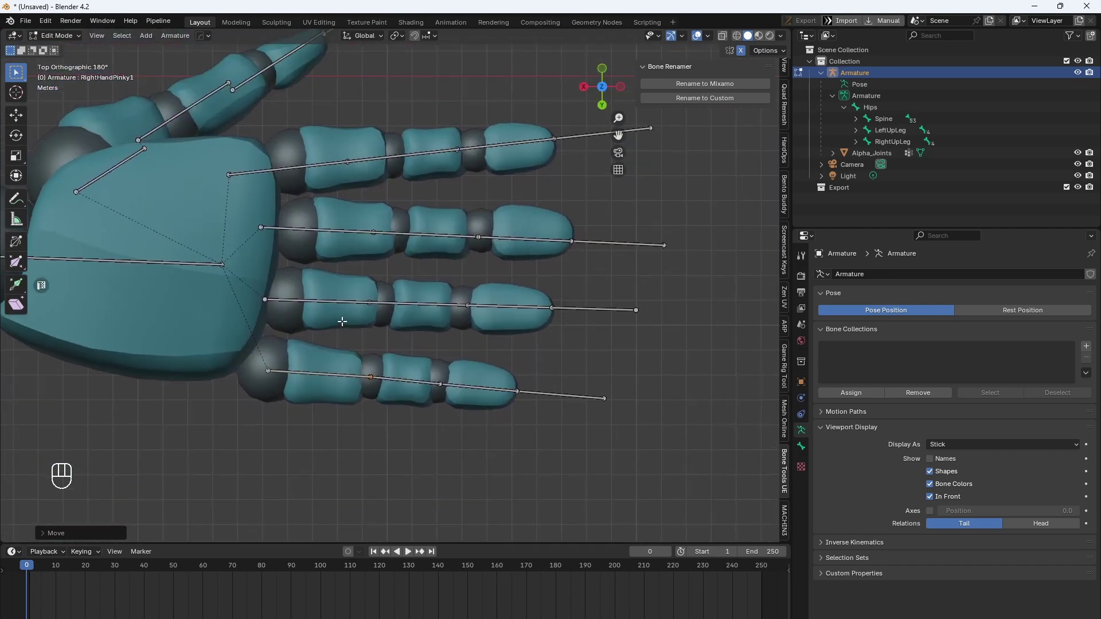
scroll(350, 310, up, 2)
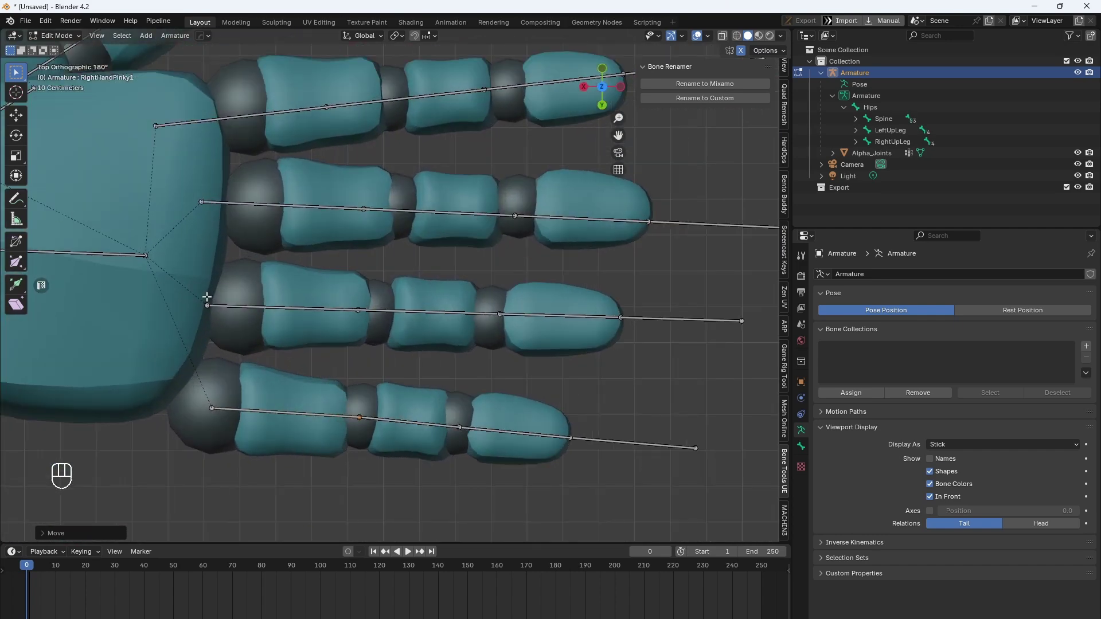
key(b)
drag(194, 290, 229, 324)
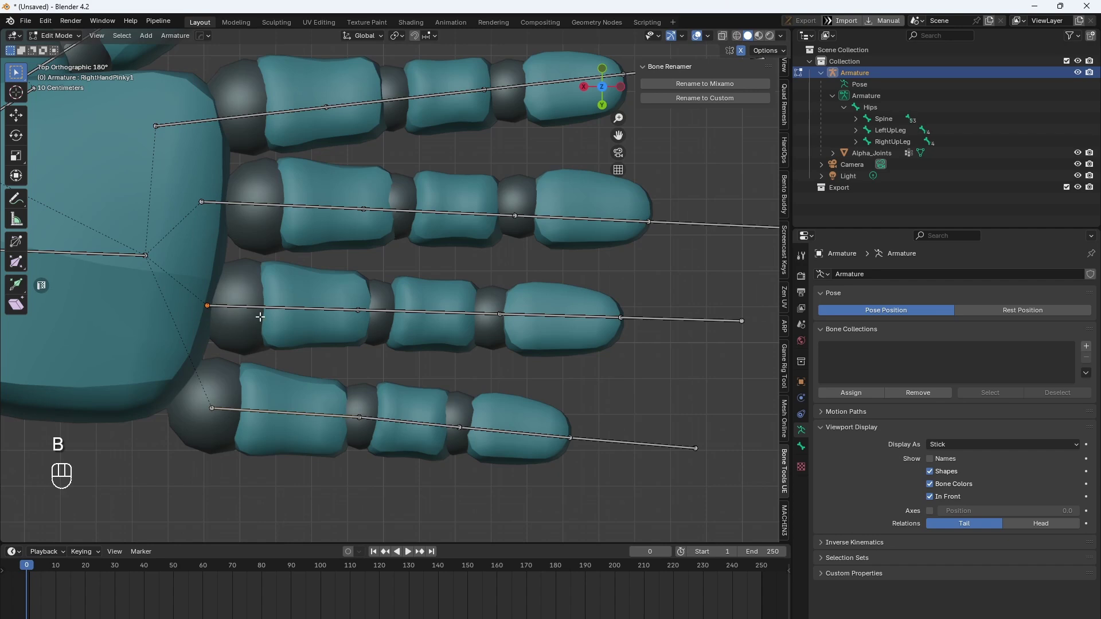
key(g)
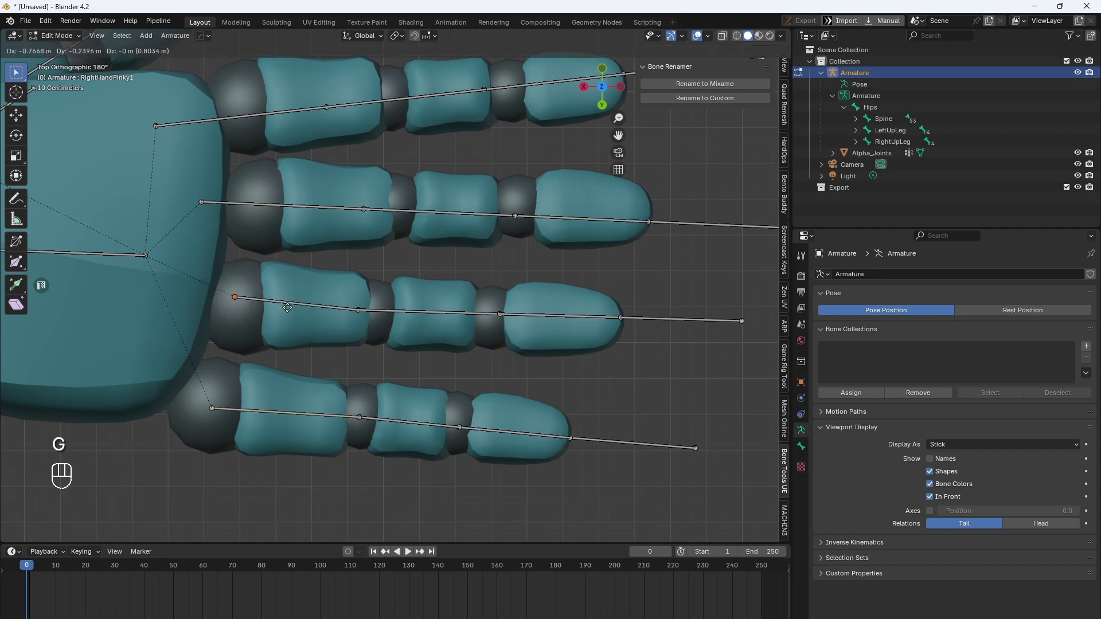
click(288, 308)
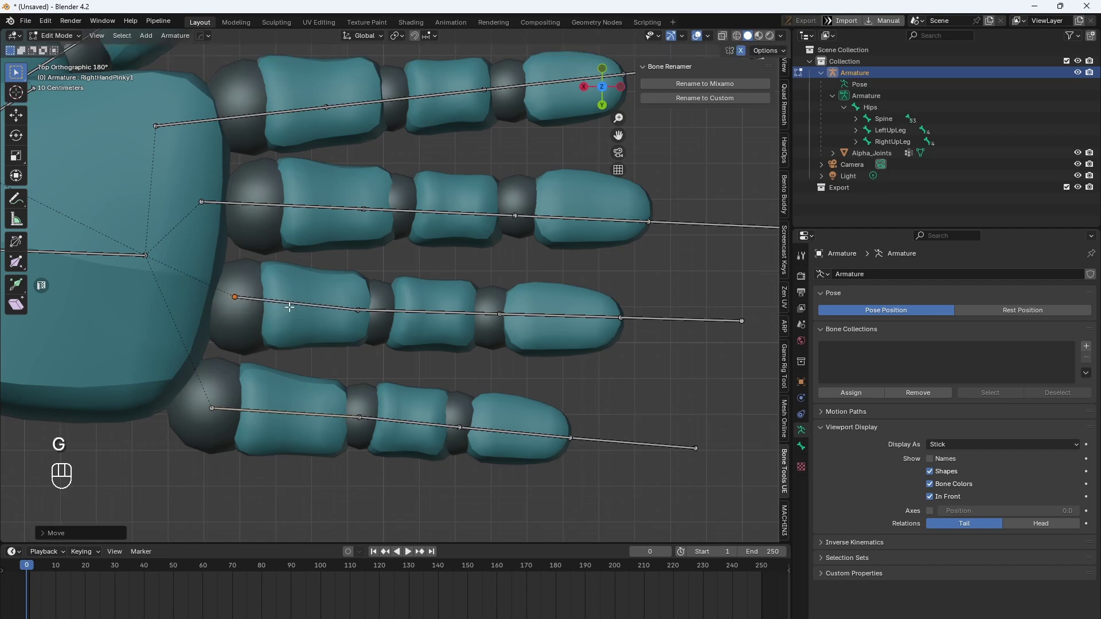
Move the joint between the right ring finger's first and second bones into the gap after the first finger segment
click(400, 288)
key(b)
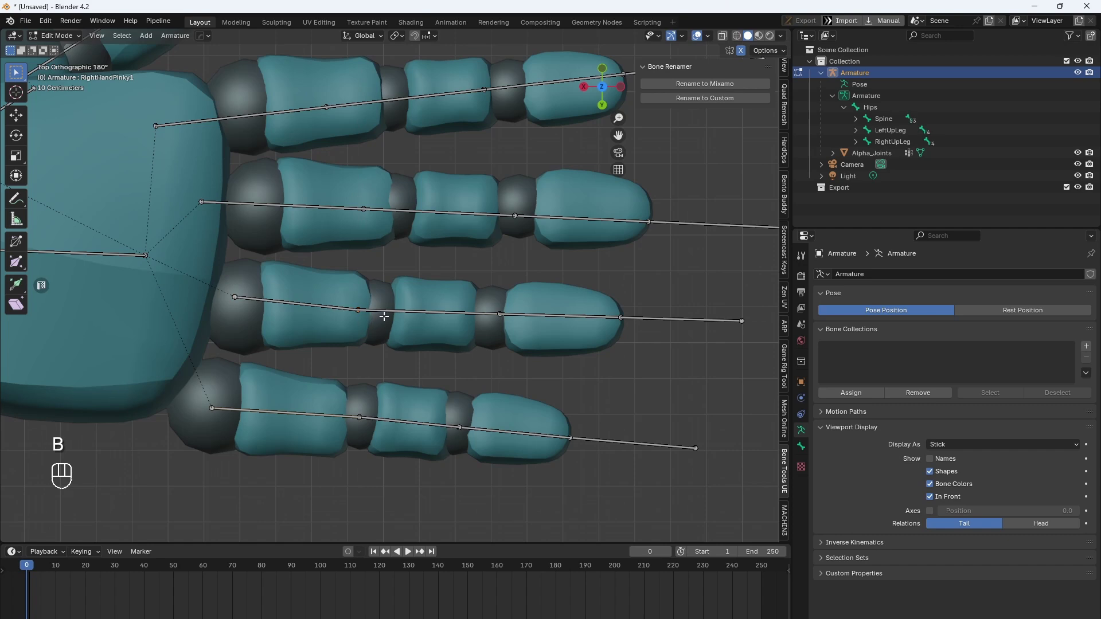
key(g)
click(411, 312)
right_click(500, 283)
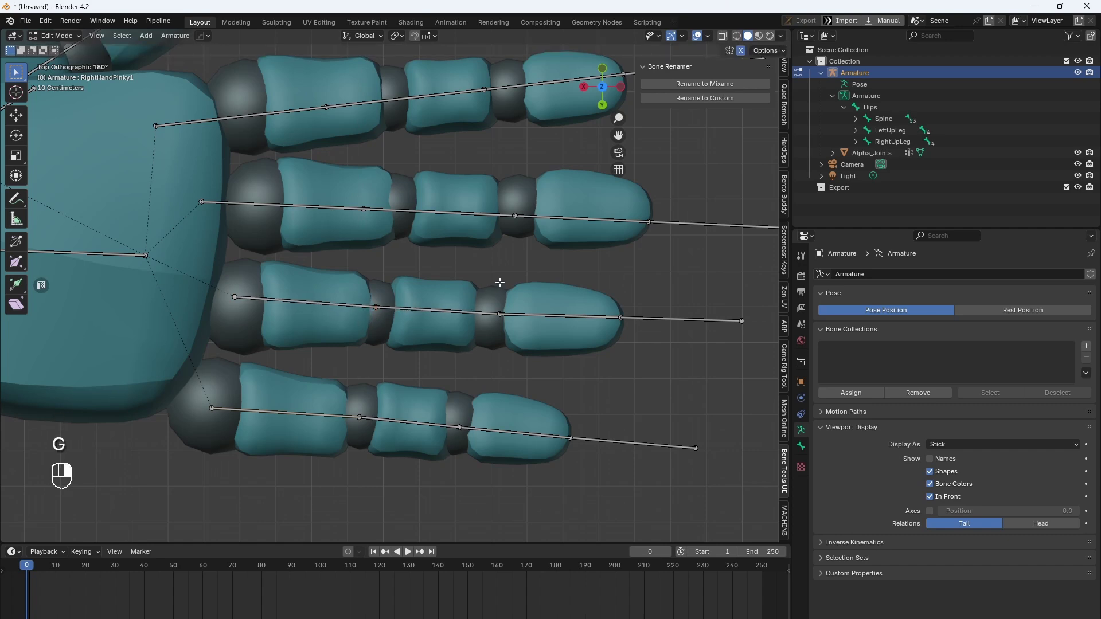
Move the right ring finger's outer joint into the gap before the fingertip segment and slightly adjust the joint at the fingertip
key(b)
drag(480, 286, 531, 339)
key(g)
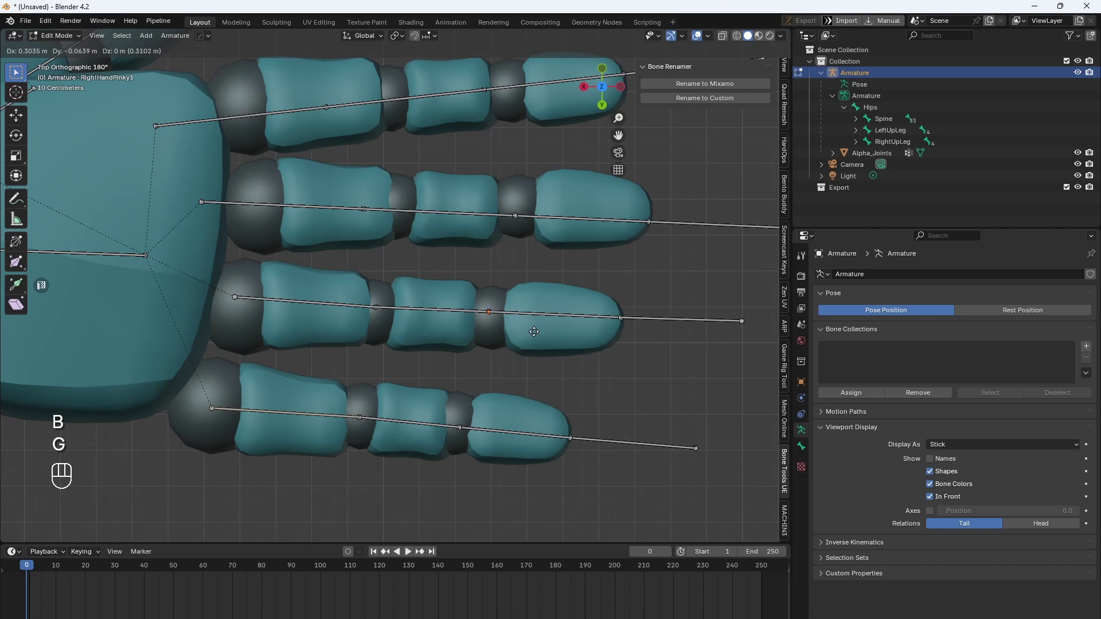
click(534, 331)
key(b)
drag(600, 276, 645, 326)
key(g)
click(632, 315)
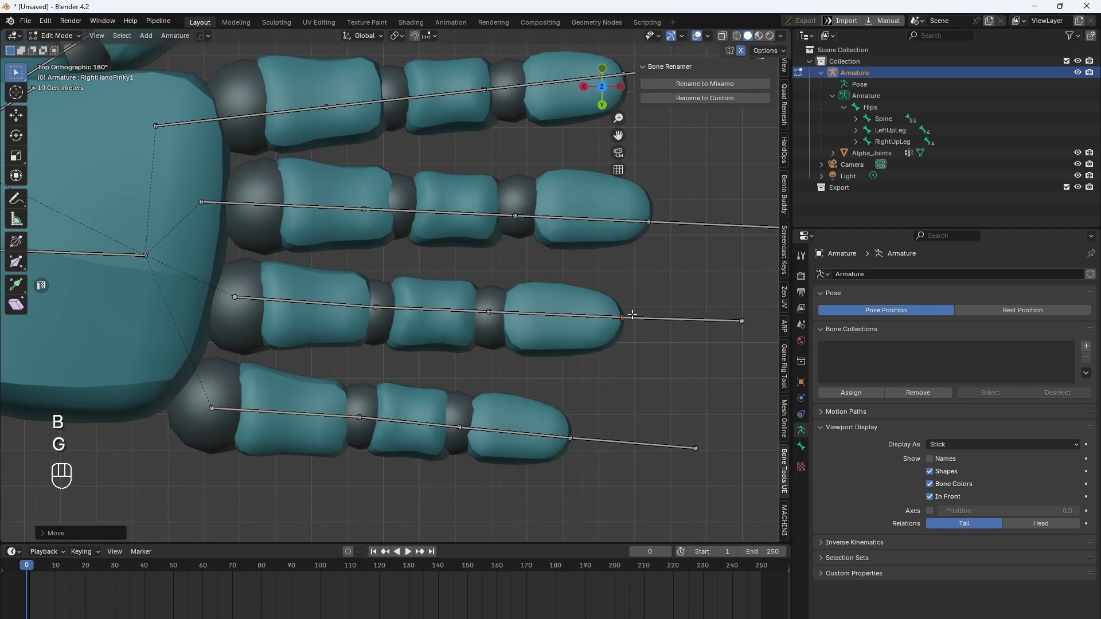
Move the base joint of the right middle finger chain onto the centre of its knuckle sphere
right_click(332, 190)
key(b)
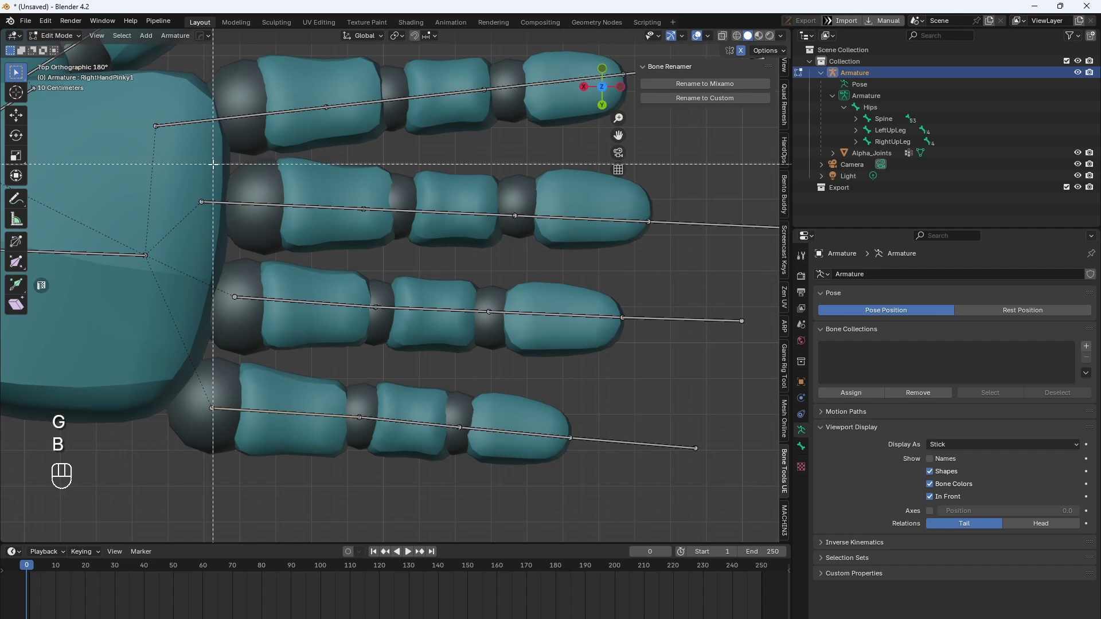
drag(182, 177, 228, 224)
key(g)
click(290, 215)
right_click(342, 189)
Move the right middle finger's two inner joints into the gaps between the finger segments
key(b)
drag(344, 191, 405, 232)
key(g)
click(444, 231)
key(b)
drag(500, 187, 532, 225)
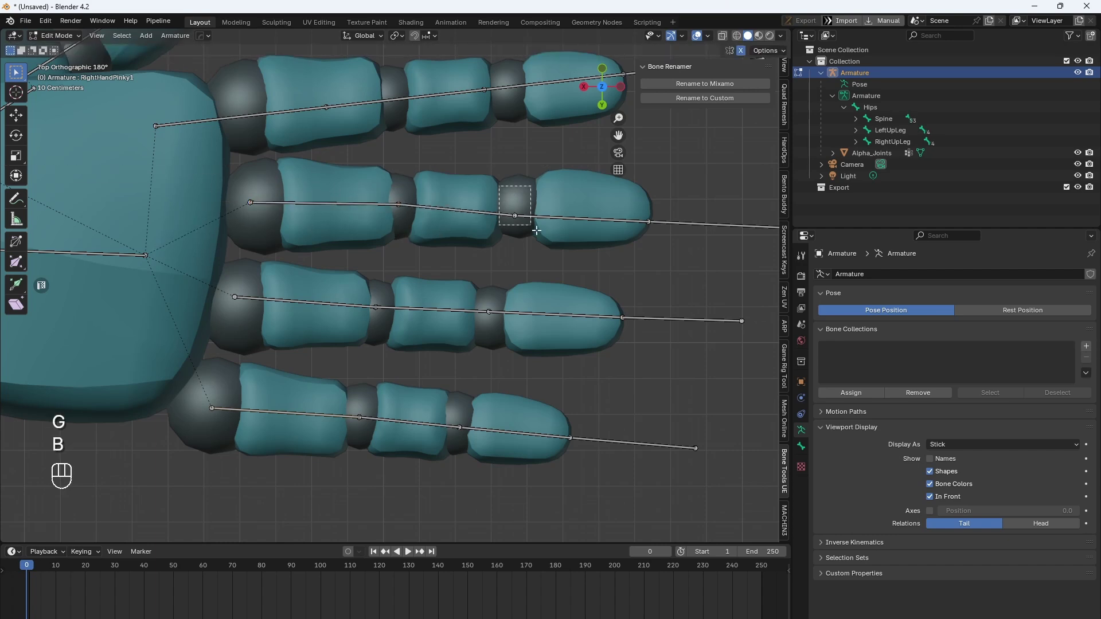
key(g)
click(563, 233)
Adjust the right middle finger's fingertip joint and line up the free end of its outermost bone with the finger
key(b)
drag(617, 203, 685, 250)
key(g)
scroll(657, 241, down, 1)
key(b)
drag(645, 203, 694, 249)
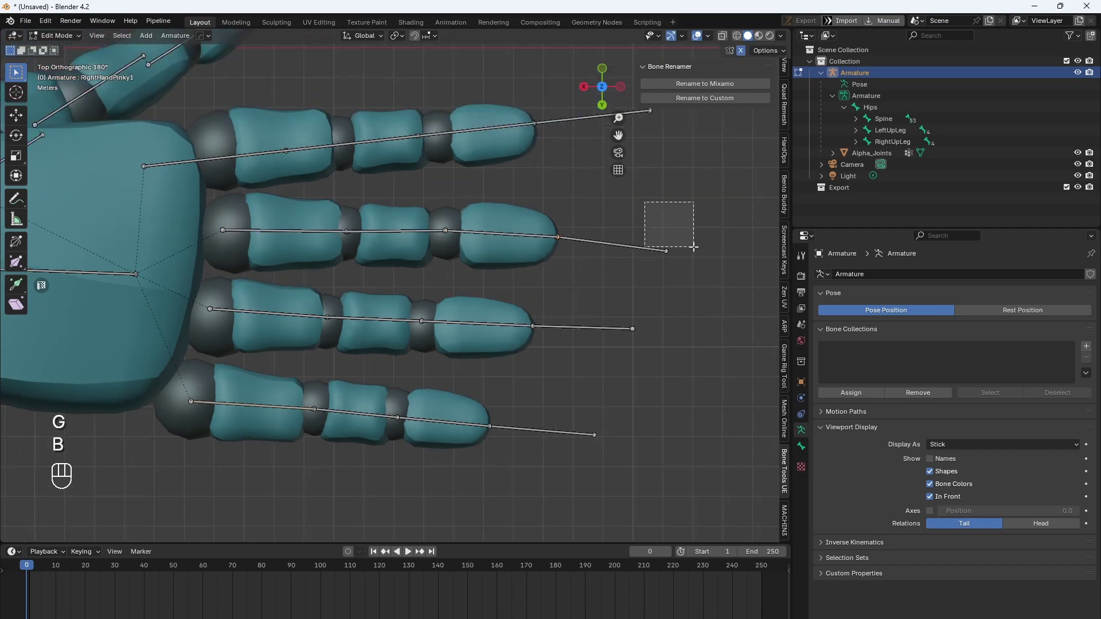
key(g)
click(703, 243)
Move the base joint of the right index finger chain onto the centre of its knuckle sphere
shift+middle_drag(390, 178, 474, 248)
key(b)
drag(220, 218, 242, 251)
key(g)
click(375, 237)
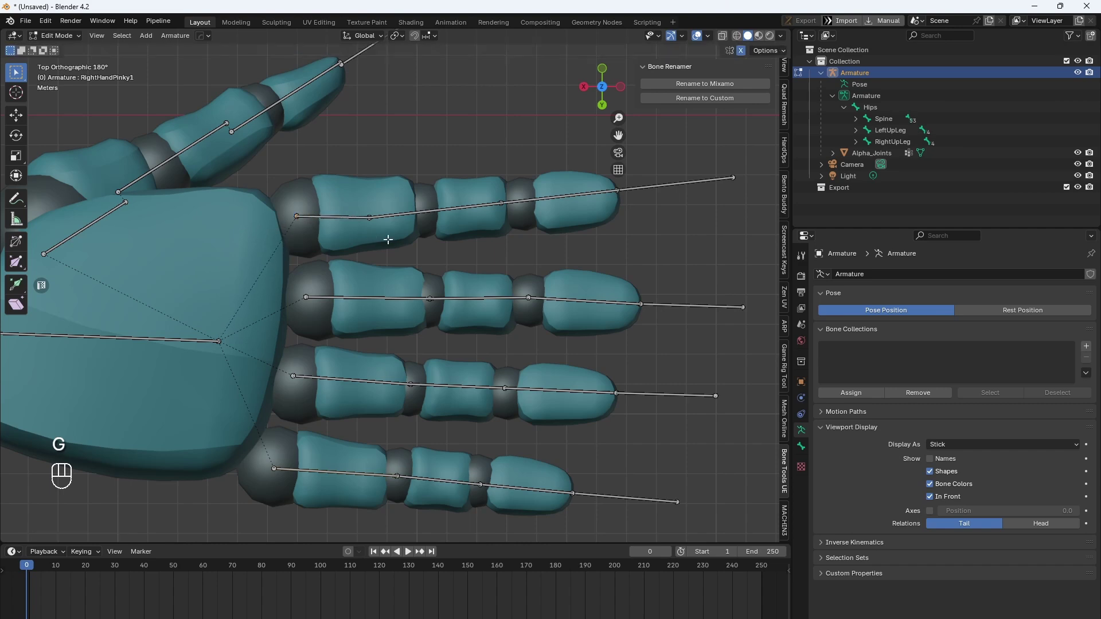
Move the right index finger's two inner joints into the gaps between the finger segments
key(b)
drag(357, 209, 394, 236)
key(g)
click(471, 229)
key(b)
drag(488, 191, 518, 225)
click(536, 232)
shift+middle_drag(575, 237, 459, 295)
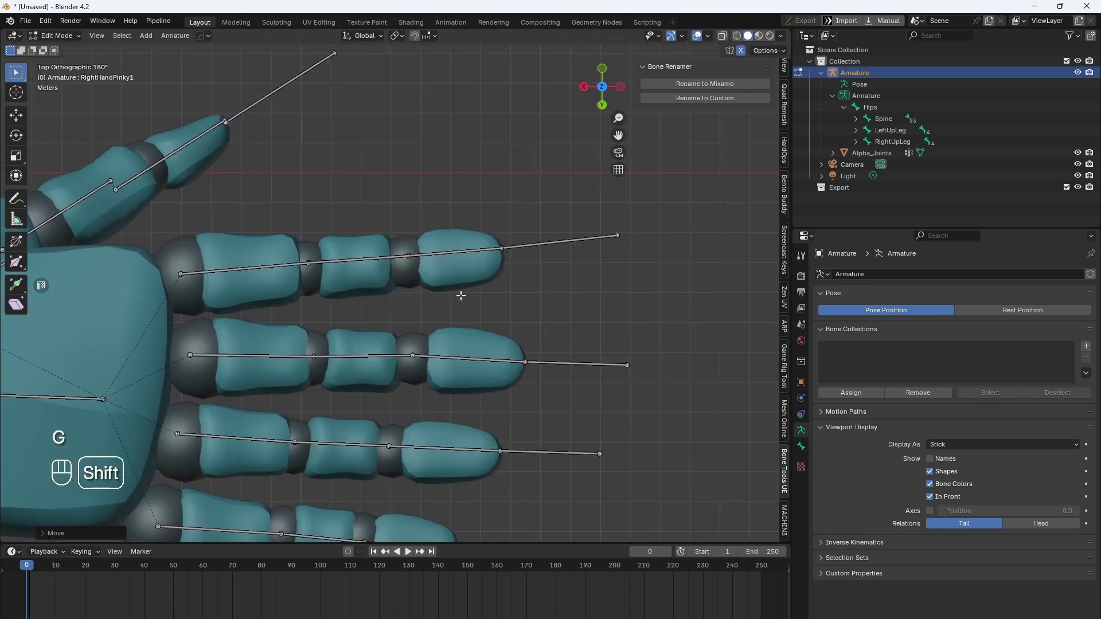
Adjust the free end of the right index finger's outermost bone
key(b)
drag(588, 214, 651, 263)
key(g)
click(617, 273)
Select RightHandThumb2 in a perspective view of the right thumb and enable snapping with Vertex as the snap target
middle_drag(425, 387, 130, 258)
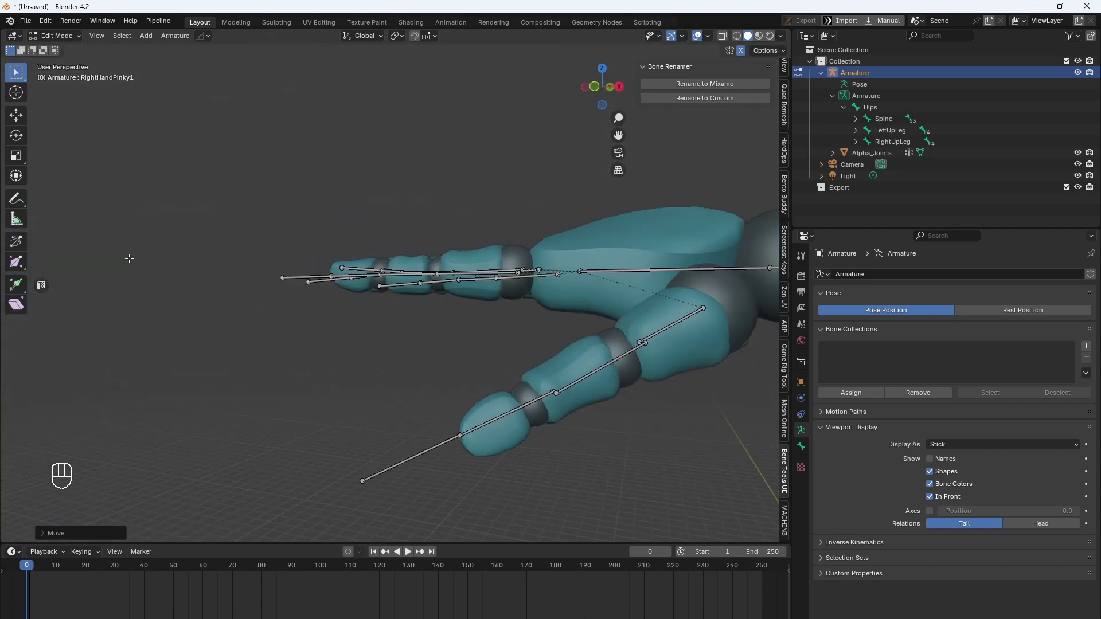
middle_drag(379, 284, 436, 401)
shift+middle_drag(487, 413, 361, 447)
scroll(438, 392, up, 1)
scroll(438, 393, down, 8)
middle_drag(438, 393, 401, 310)
scroll(342, 359, up, 7)
right_click(369, 310)
scroll(376, 303, up, 3)
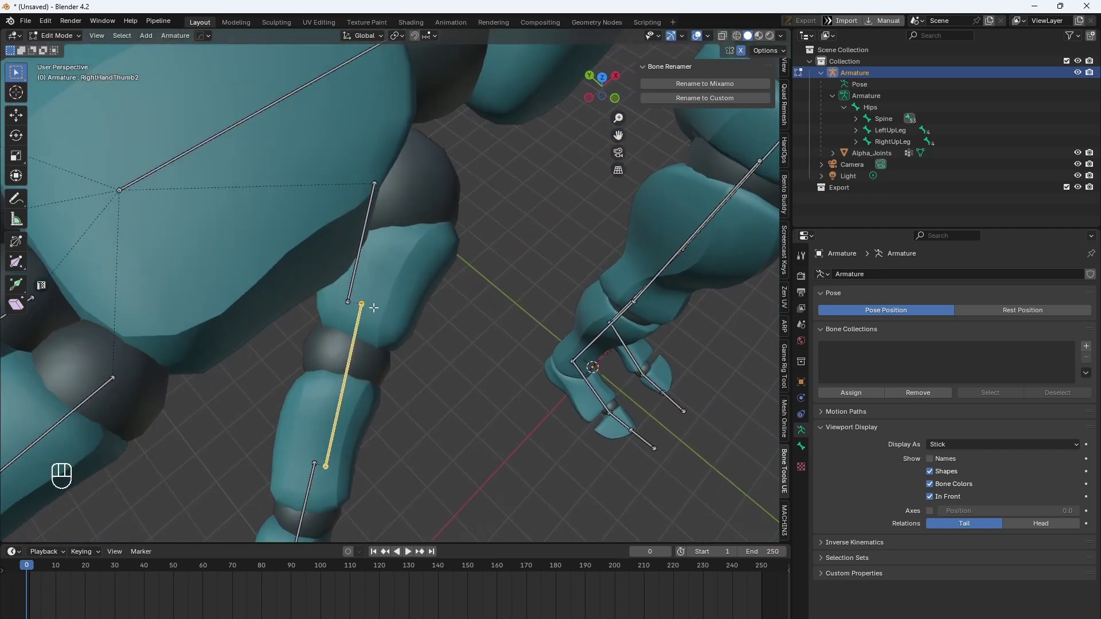
shift+middle_drag(338, 330, 383, 245)
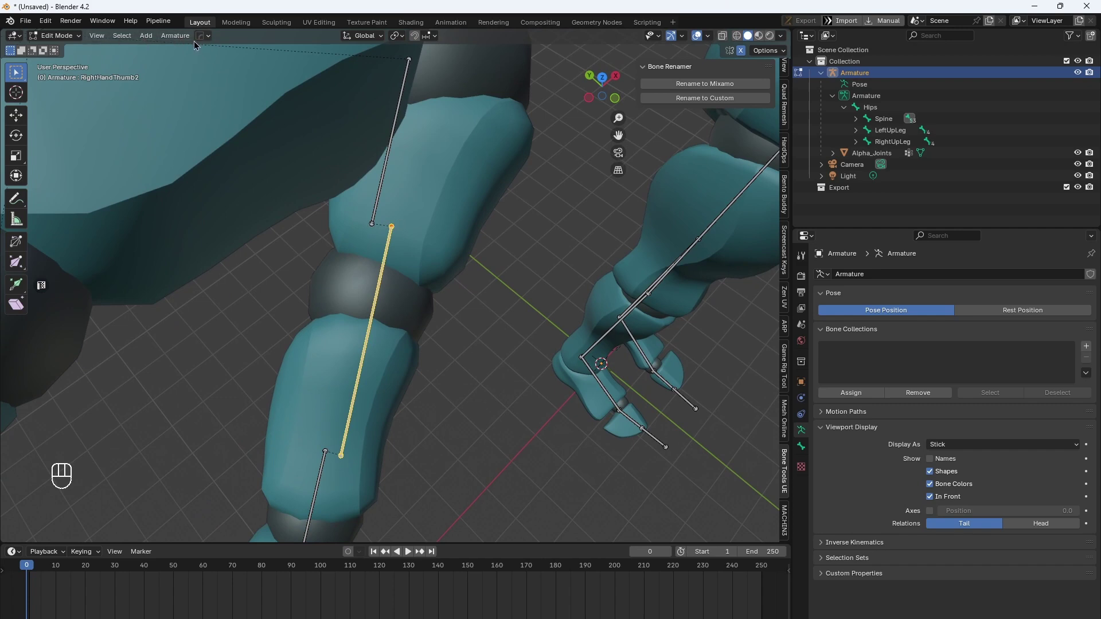
click(404, 36)
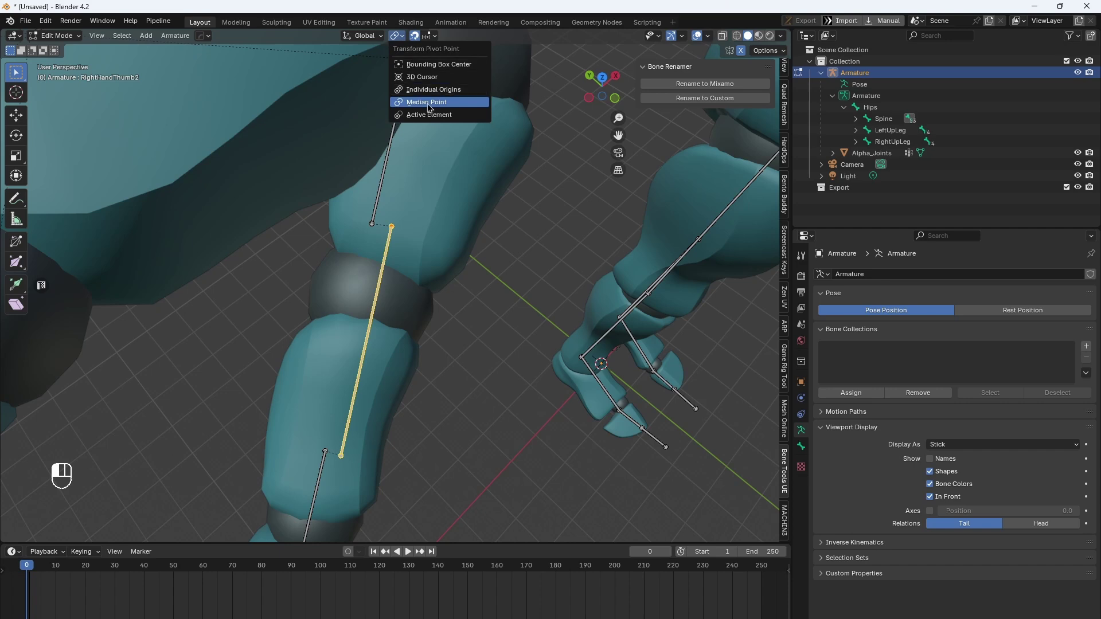
click(431, 37)
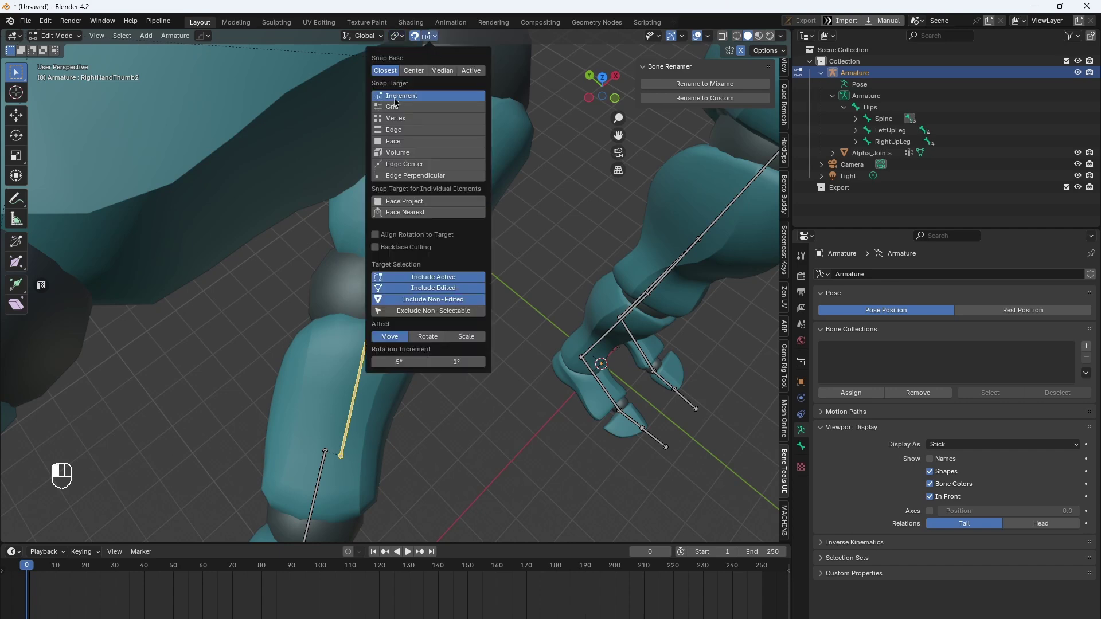
click(405, 119)
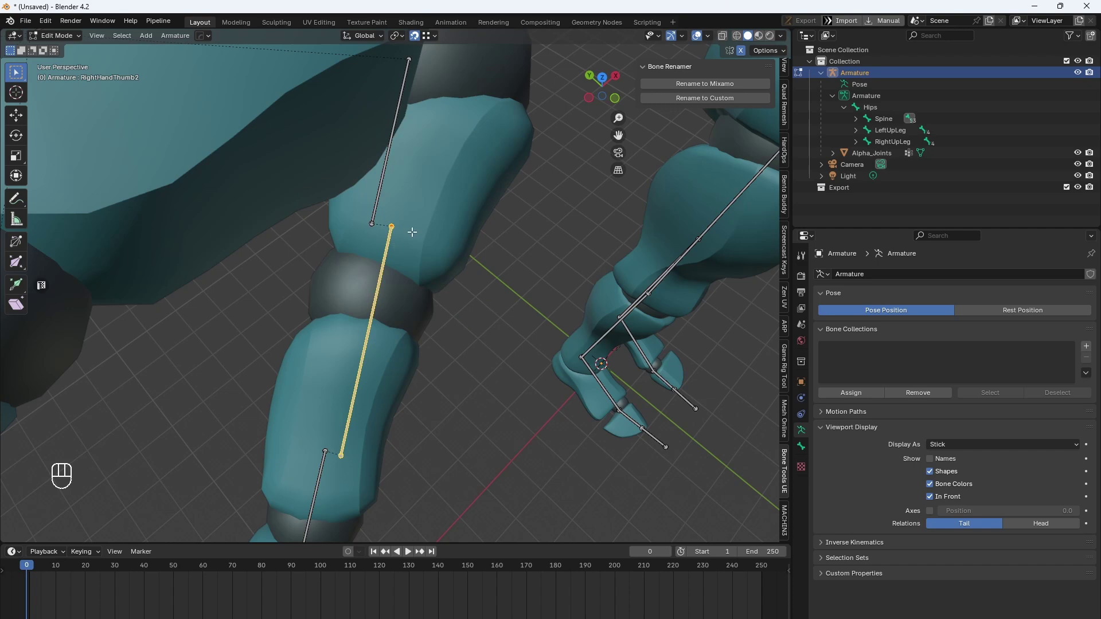
Snap the head of RightHandThumb2 onto the tail of the thumb bone before it
scroll(412, 232, up, 3)
shift+middle_drag(408, 172, 420, 209)
click(408, 214)
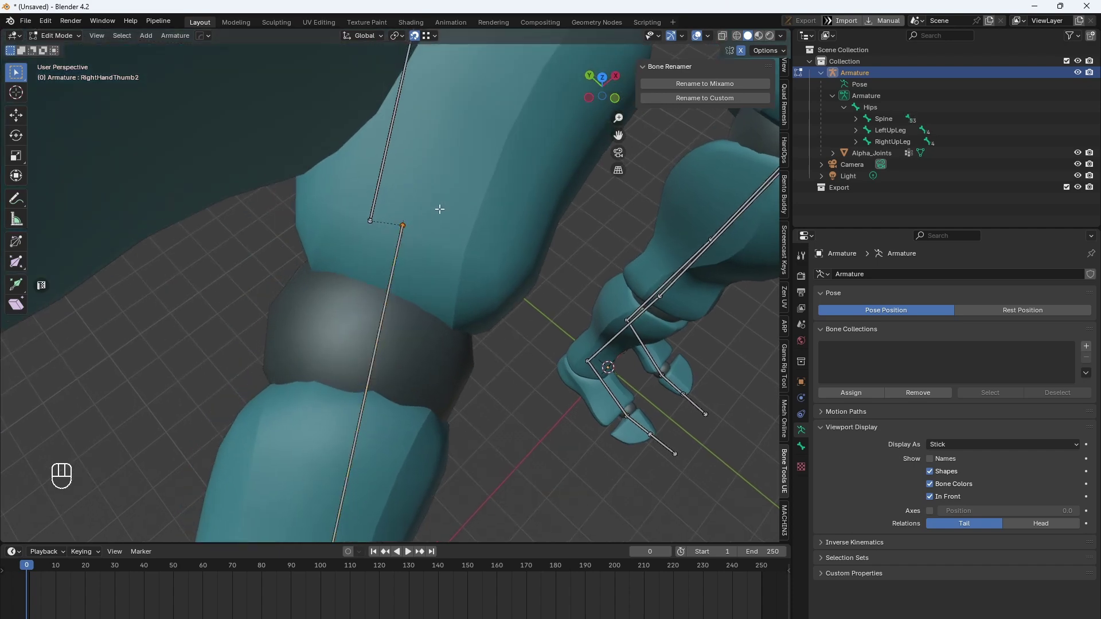
key(g)
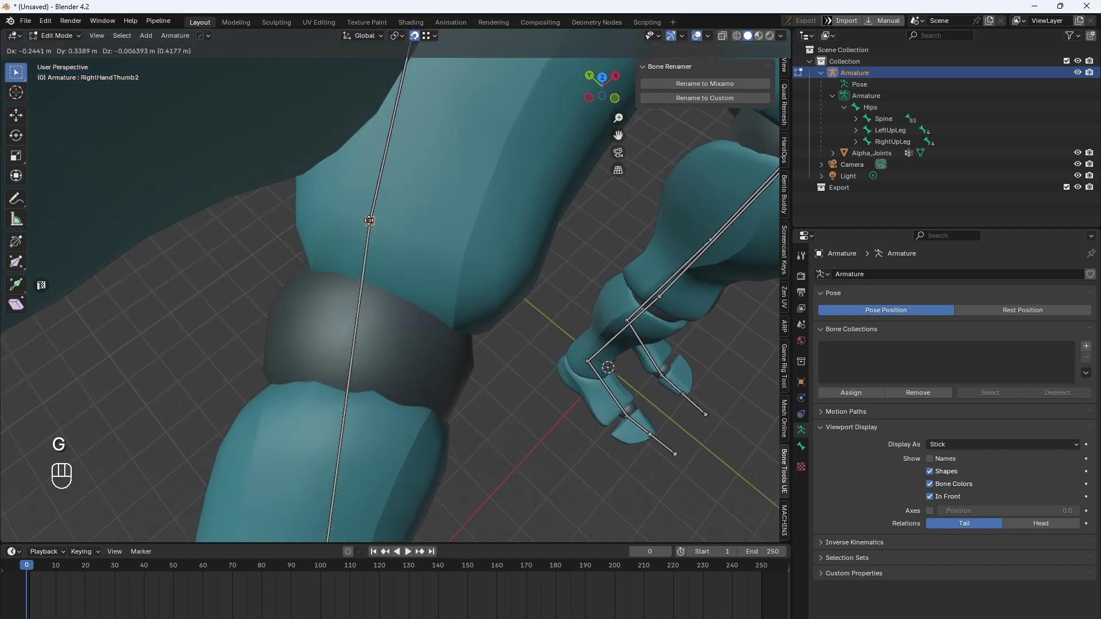
click(368, 222)
Snap the tail of RightHandThumb2 onto the head of the following thumb bone
scroll(431, 336, down, 2)
middle_drag(431, 336, 360, 433)
click(341, 437)
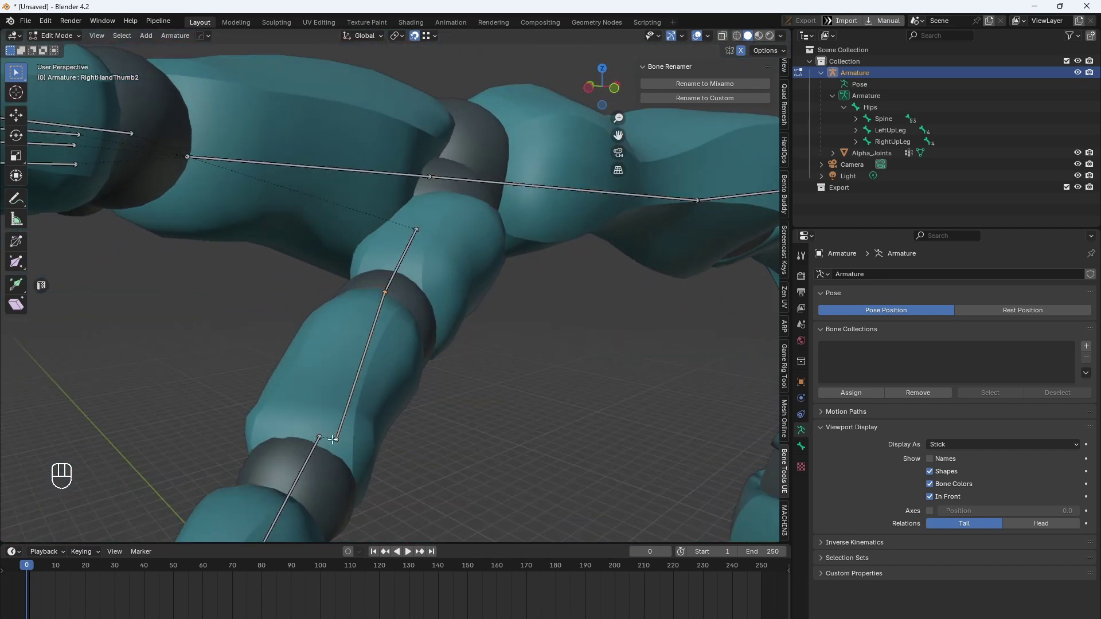
key(g)
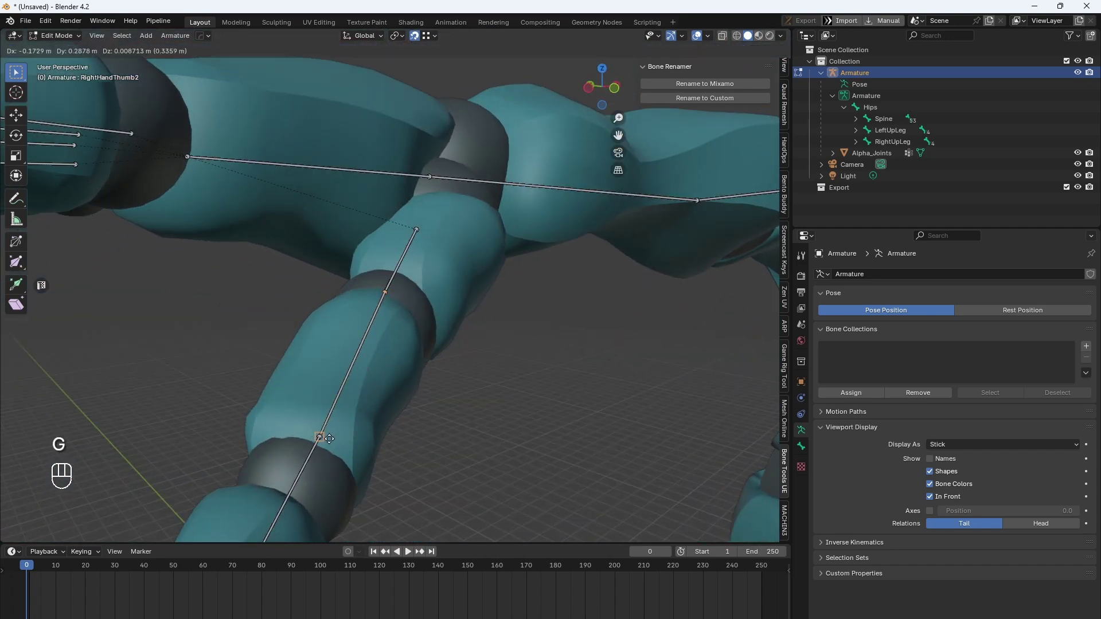
click(339, 439)
Select the whole joint between the right thumb's first and second bones, turn snapping off, and centre the joint in the thumb's inner gap
scroll(379, 421, down, 2)
middle_drag(379, 421, 378, 321)
scroll(378, 321, up, 2)
shift+middle_drag(378, 321, 435, 332)
key(b)
drag(430, 288, 464, 317)
key(g)
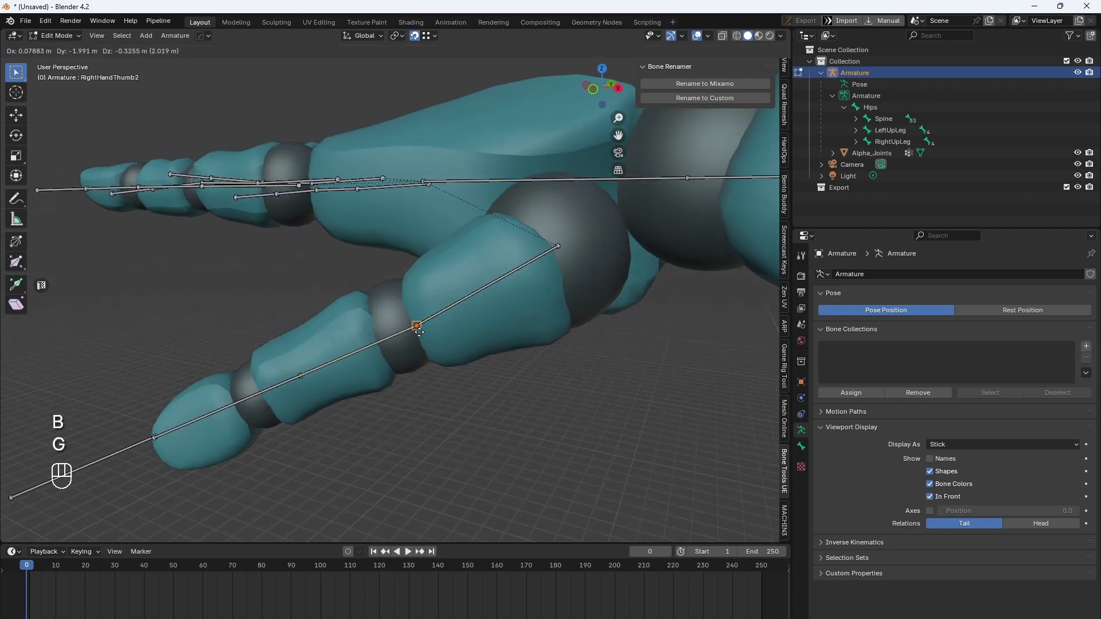
right_click(429, 339)
click(414, 36)
key(g)
click(427, 375)
middle_drag(430, 381, 504, 459)
key(g)
click(471, 364)
Move the right thumb's outer joint into the gap before the thumb's tip segment
middle_drag(355, 413, 295, 364)
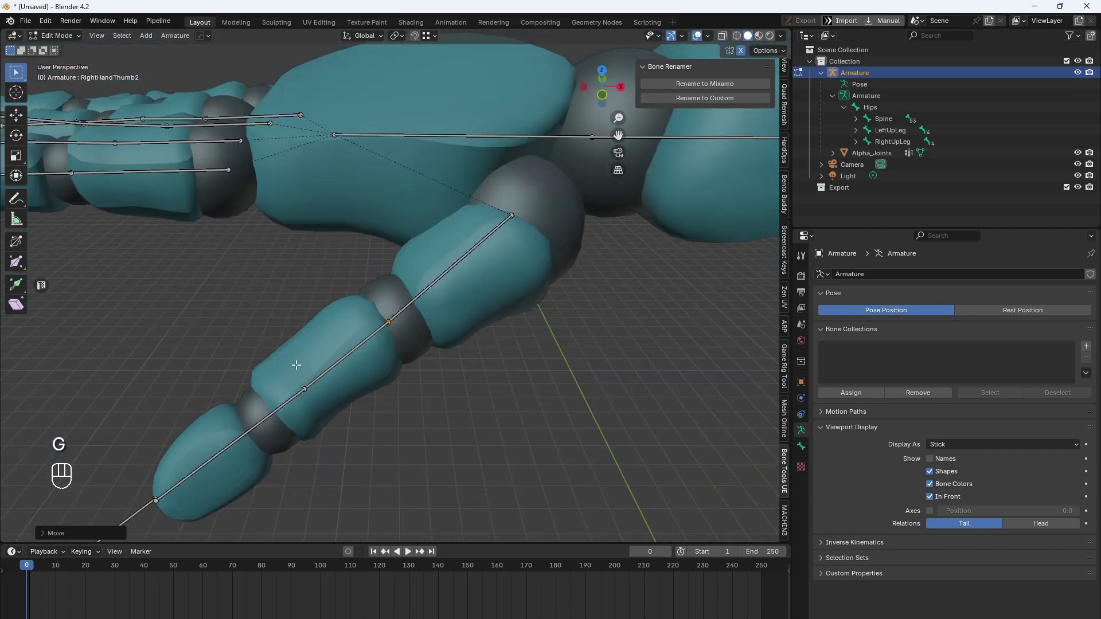
key(b)
drag(272, 353, 315, 413)
key(g)
click(294, 443)
key(g)
click(386, 482)
Adjust the joint at the right thumb's tip and reposition the thumb chain's base joint
scroll(390, 481, down, 3)
middle_drag(389, 481, 321, 424)
scroll(276, 418, up, 4)
shift+middle_drag(185, 404, 291, 226)
click(291, 226)
key(g)
middle_drag(372, 288, 680, 260)
click(283, 292)
key(b)
drag(681, 261, 717, 330)
key(g)
In the left side view, turn vertex snapping back on and snap the base of the Head bone onto the neck bone's tail
scroll(679, 322, down, 8)
alt+middle_drag(680, 322, 433, 275)
scroll(432, 275, up, 6)
key(b)
drag(336, 357, 369, 386)
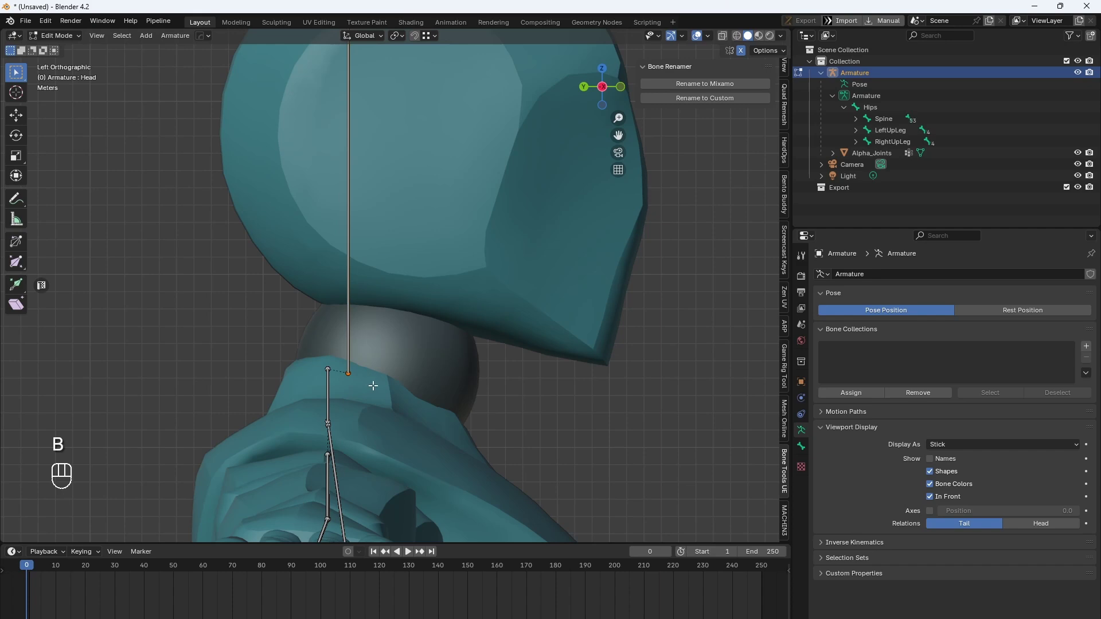
click(414, 35)
key(g)
click(334, 370)
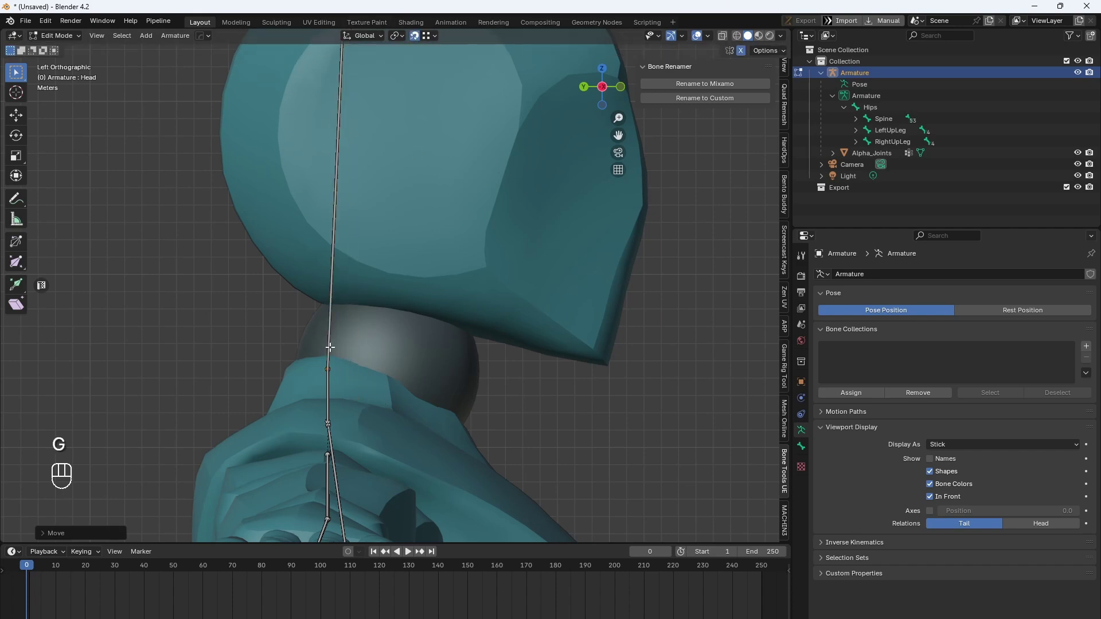
Select the whole joint between neck and head, turn snapping off, and move the joint up and forward to the base of the skull
drag(266, 342, 405, 395)
key(g)
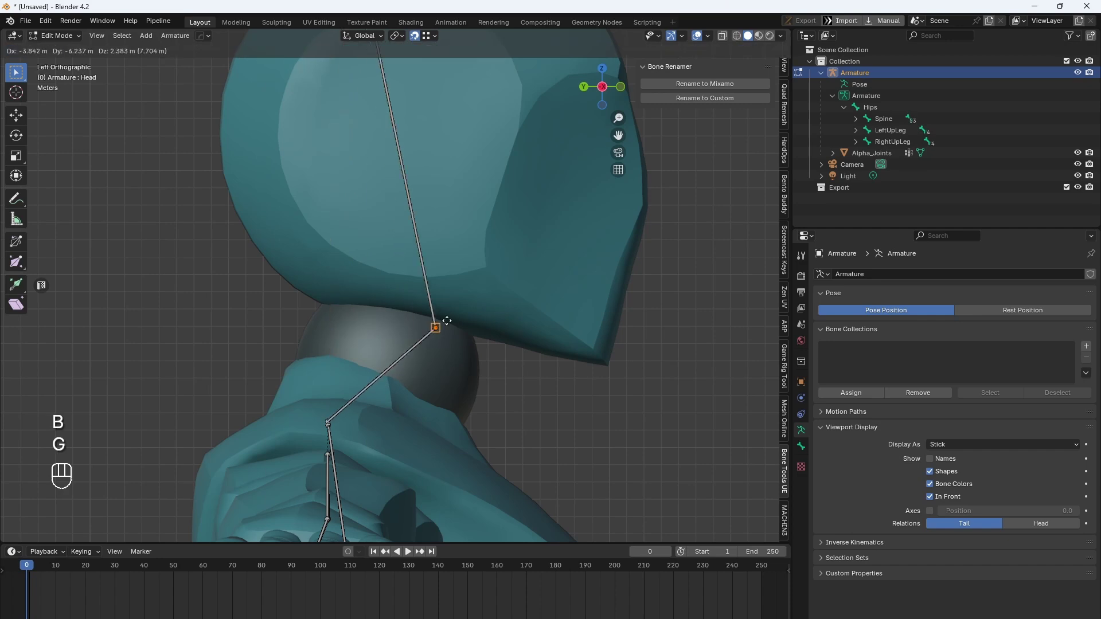
right_click(421, 259)
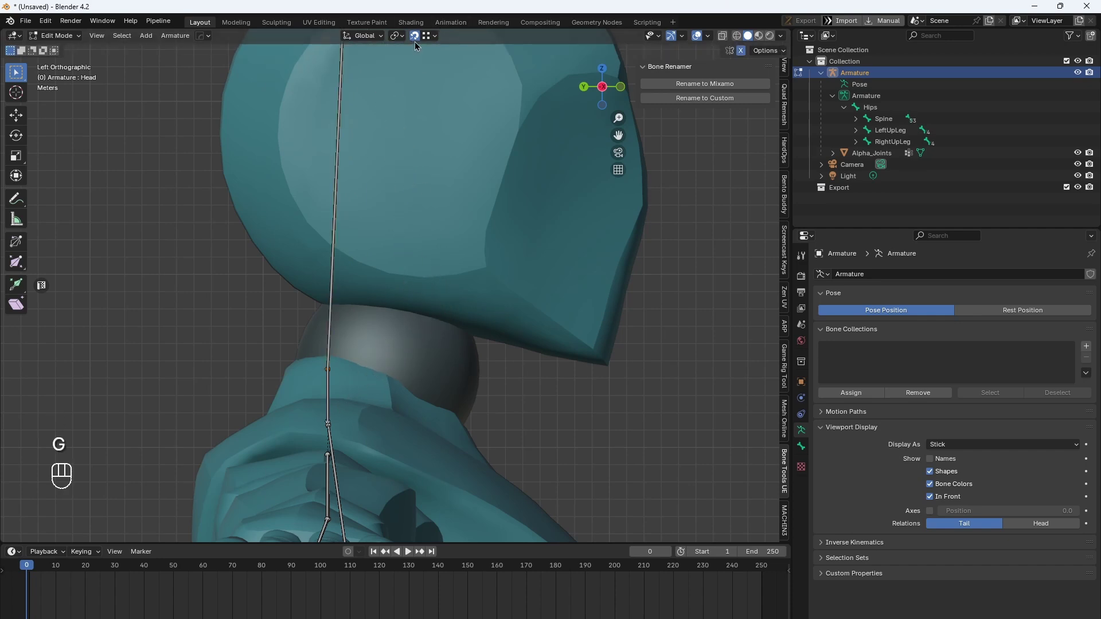
key(g)
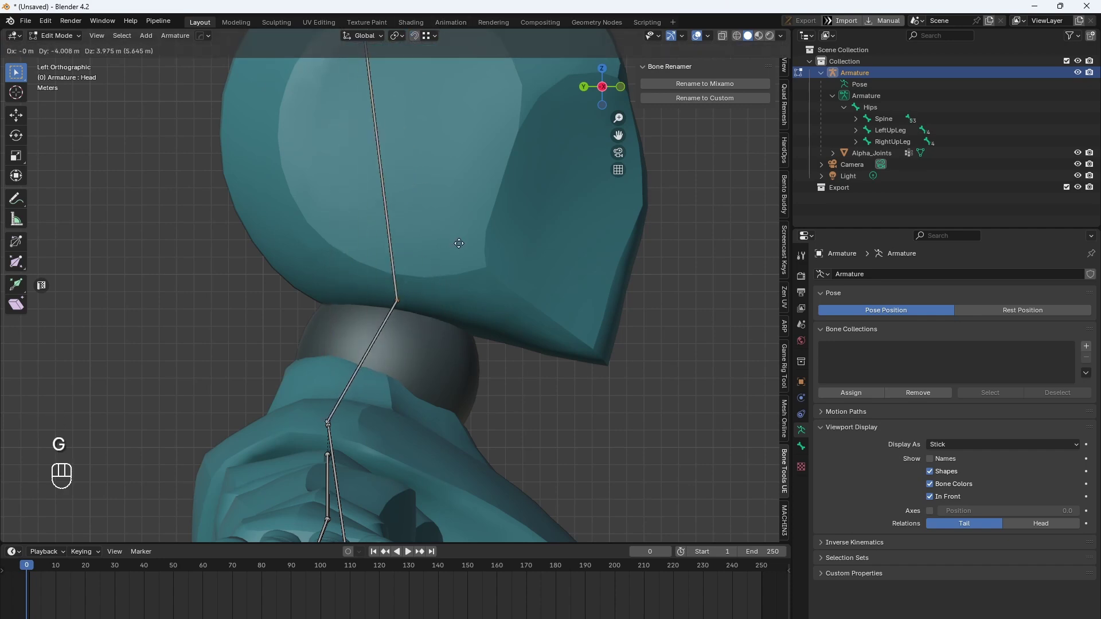
click(460, 249)
Move the tail of the Head bone to the top centre of the skull
scroll(457, 258, down, 4)
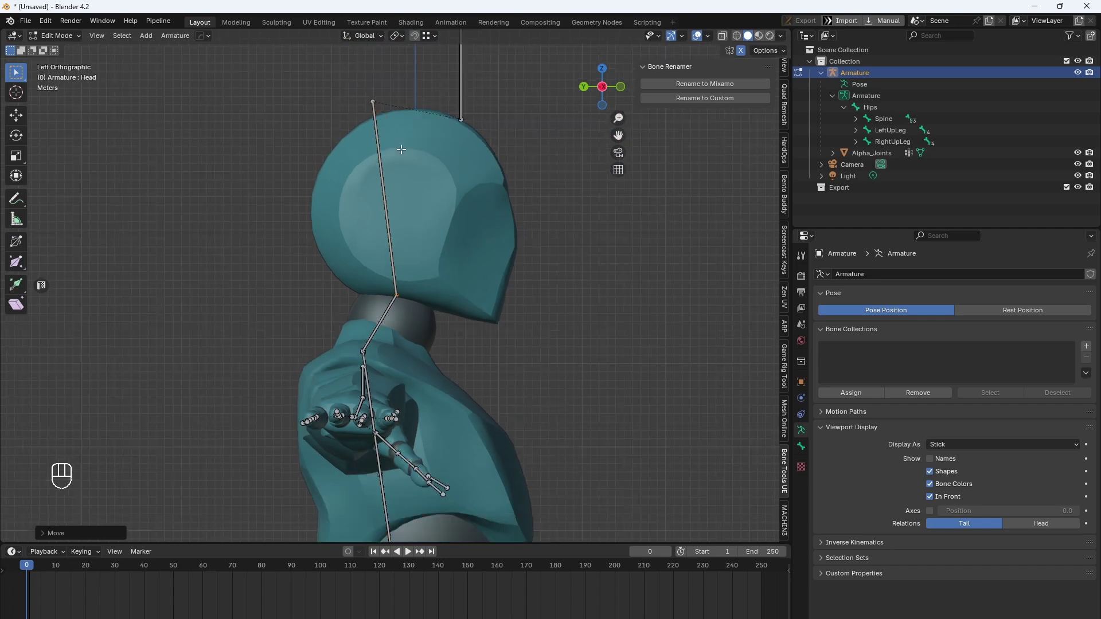
shift+middle_drag(396, 147, 384, 263)
scroll(385, 230, up, 1)
key(b)
drag(323, 172, 401, 209)
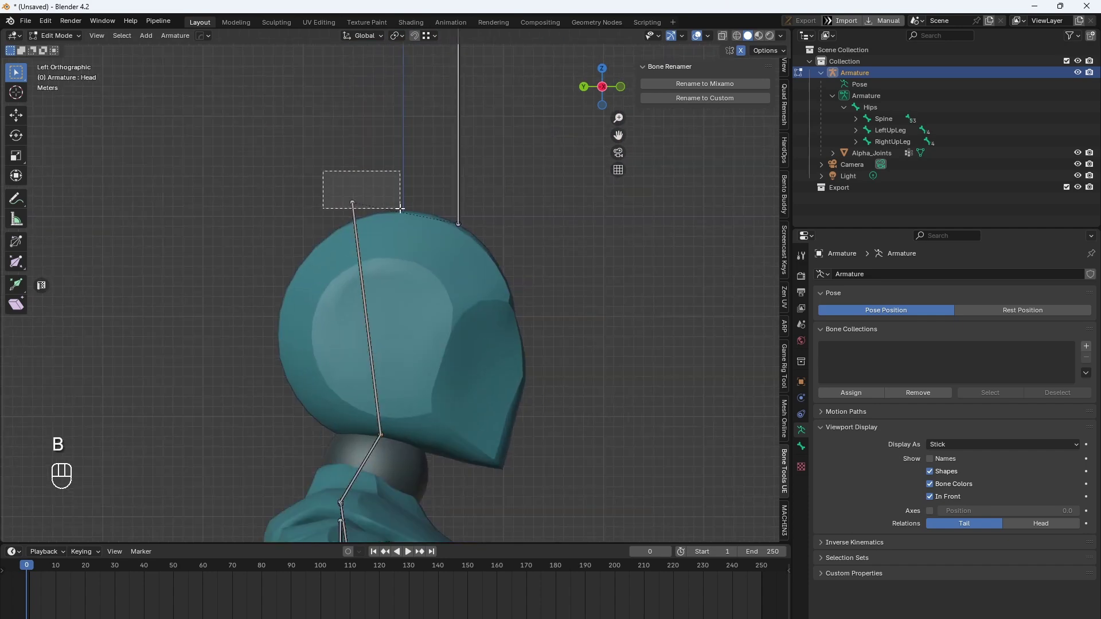
key(g)
Turn vertex snapping on and snap the mixamorig:HeadTop_End bone onto the tail of the Head bone
key(b)
click(415, 36)
key(g)
scroll(449, 147, down, 2)
key(b)
key(g)
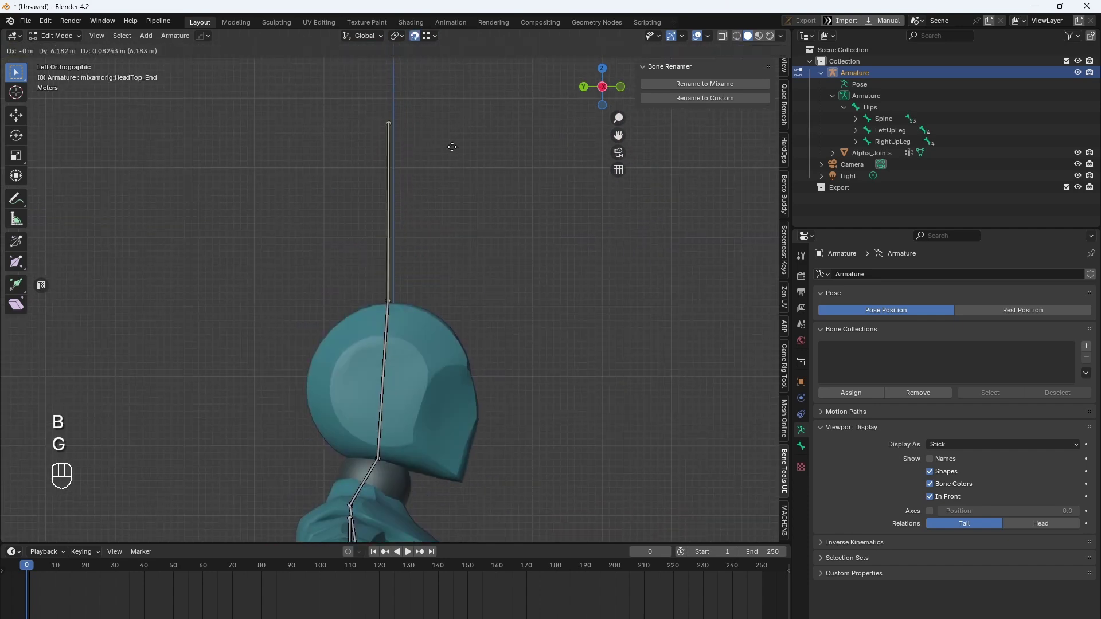
Adjust the torso bone joints, switching snapping off and on as needed, and join the base of the Spine bone to the Hips bone's tail
scroll(450, 172, up, 7)
scroll(470, 226, up, 2)
click(393, 324)
key(g)
click(414, 35)
key(g)
click(487, 260)
alt+middle_drag(486, 261, 453, 230)
click(424, 352)
click(415, 35)
key(g)
alt+middle_drag(442, 338, 346, 430)
scroll(376, 285, up, 2)
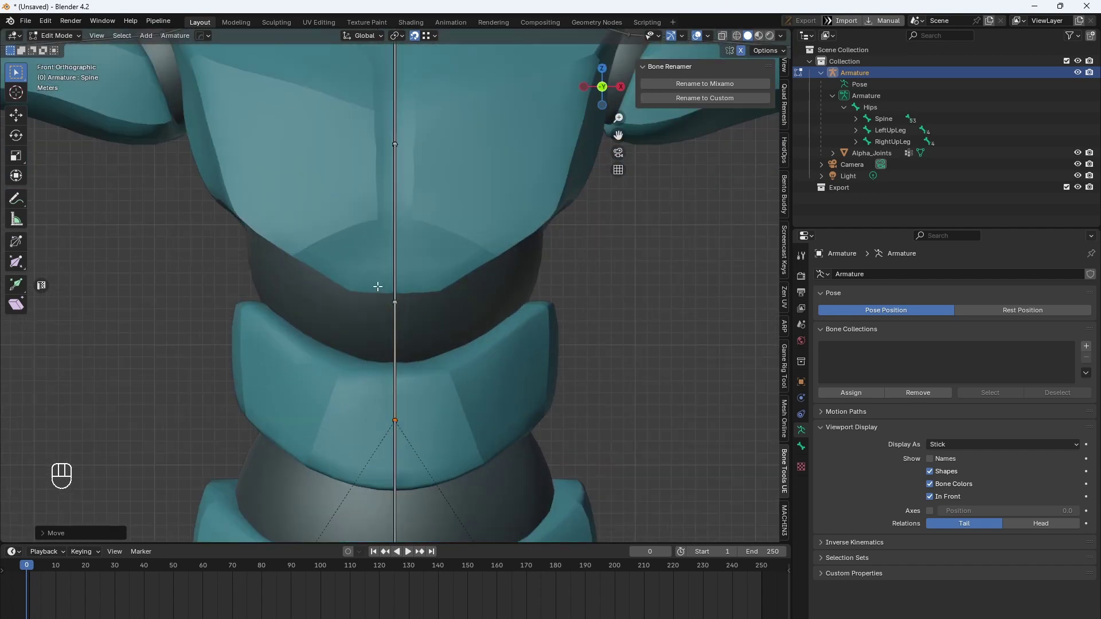
Adjust the heights of the spine joints along the Z axis to match the torso segments
scroll(376, 285, down, 3)
click(389, 190)
key(g)
key(z)
scroll(413, 190, up, 2)
key(b)
key(g)
scroll(425, 229, down, 2)
Move the Hips bone down along the Z axis into the pelvis
key(b)
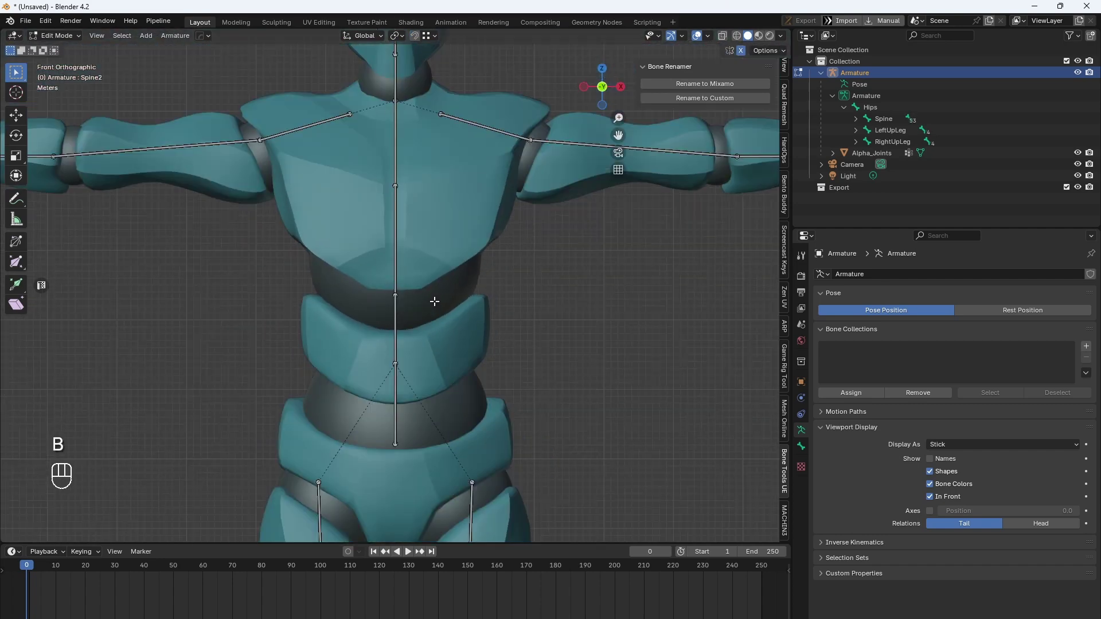
key(z)
click(416, 223)
click(419, 249)
key(g)
key(z)
click(401, 298)
scroll(396, 298, down, 2)
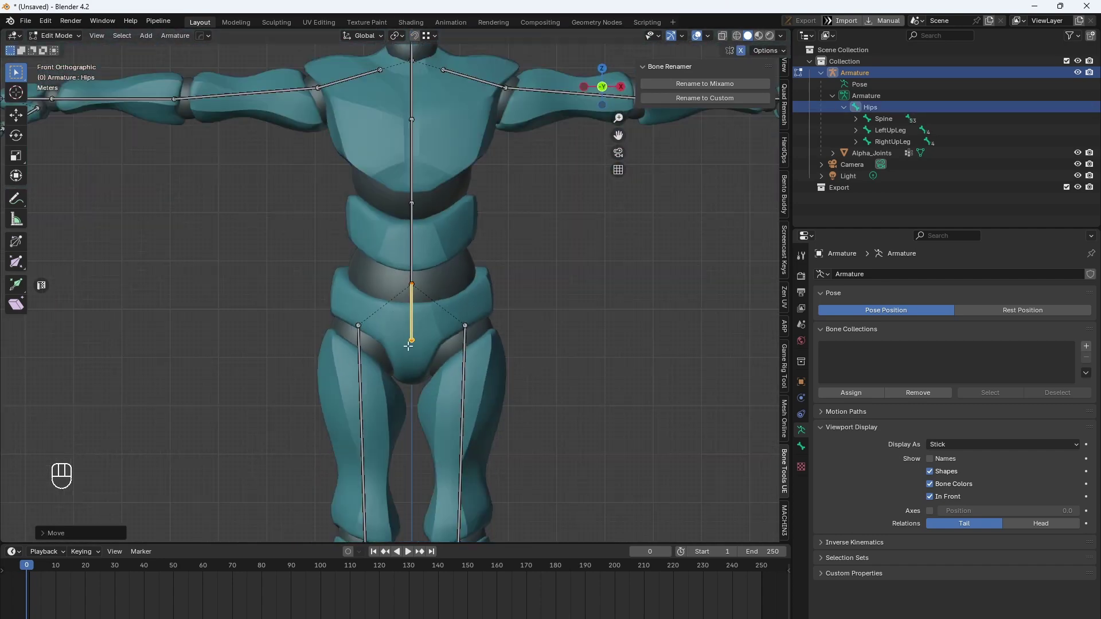
Select the joint at the pelvis in the side view and reposition it within the mesh
alt+middle_drag(482, 298, 413, 304)
scroll(421, 305, up, 4)
key(b)
drag(393, 313, 427, 338)
key(g)
click(480, 313)
Select the ankle and foot joints in the front view and move them to line up with the foot mesh
alt+middle_drag(480, 313, 566, 352)
scroll(566, 352, up, 4)
key(b)
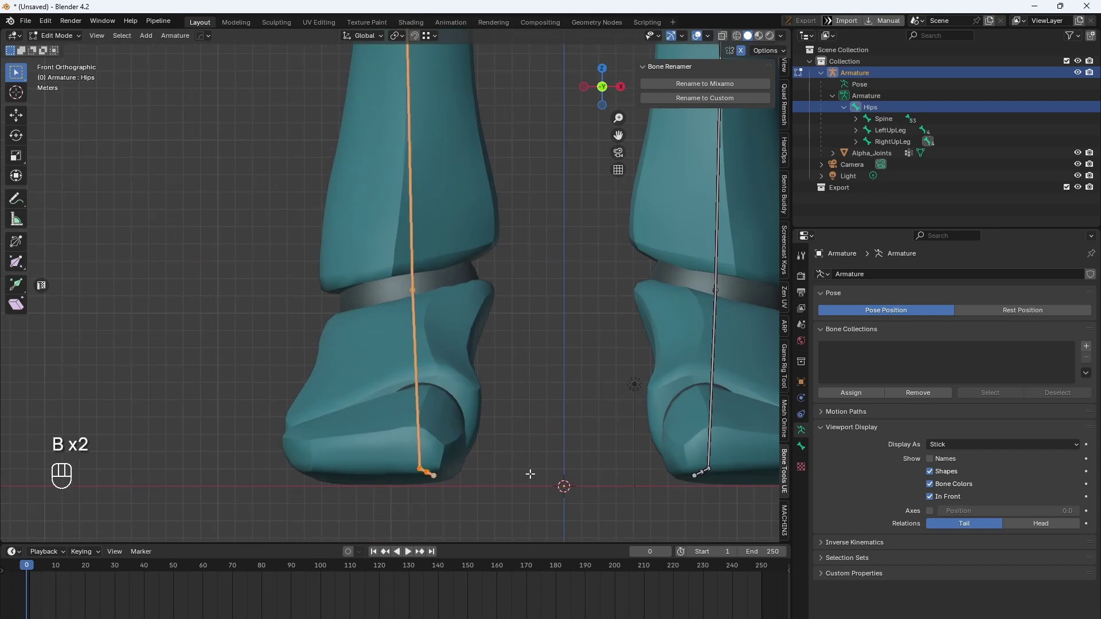
key(g)
click(492, 303)
Select the joint between the foot and toe bones and move it to the centre of the mesh's ball joint in the side view
middle_drag(491, 303, 442, 329)
scroll(415, 469, up, 2)
scroll(442, 320, up, 2)
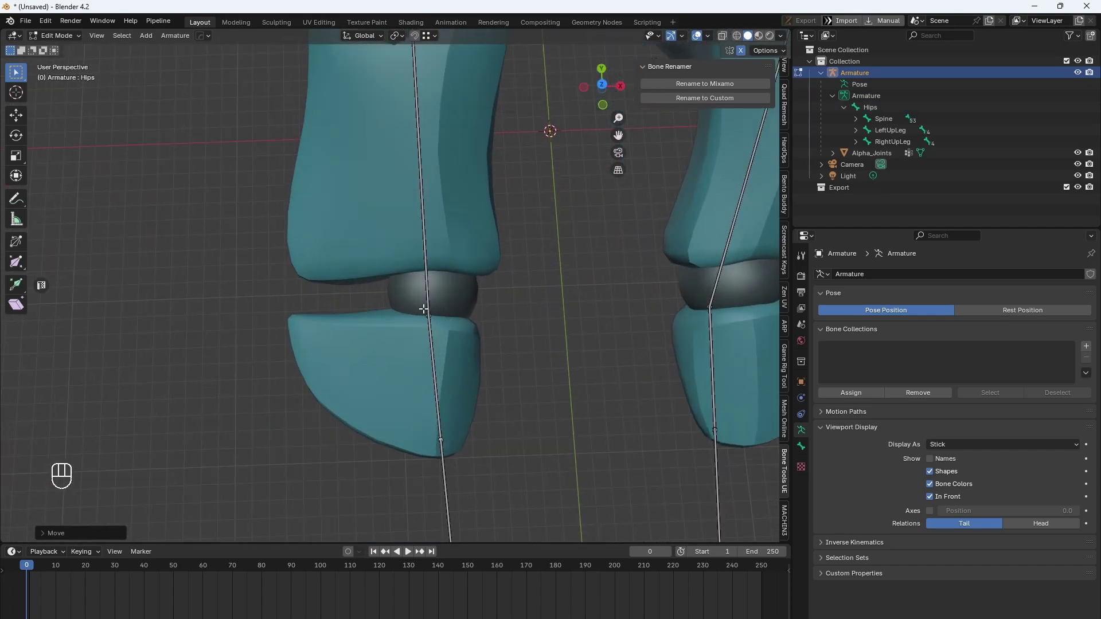
key(b)
right_click(399, 278)
key(b)
drag(402, 302, 515, 349)
middle_drag(522, 343, 516, 345)
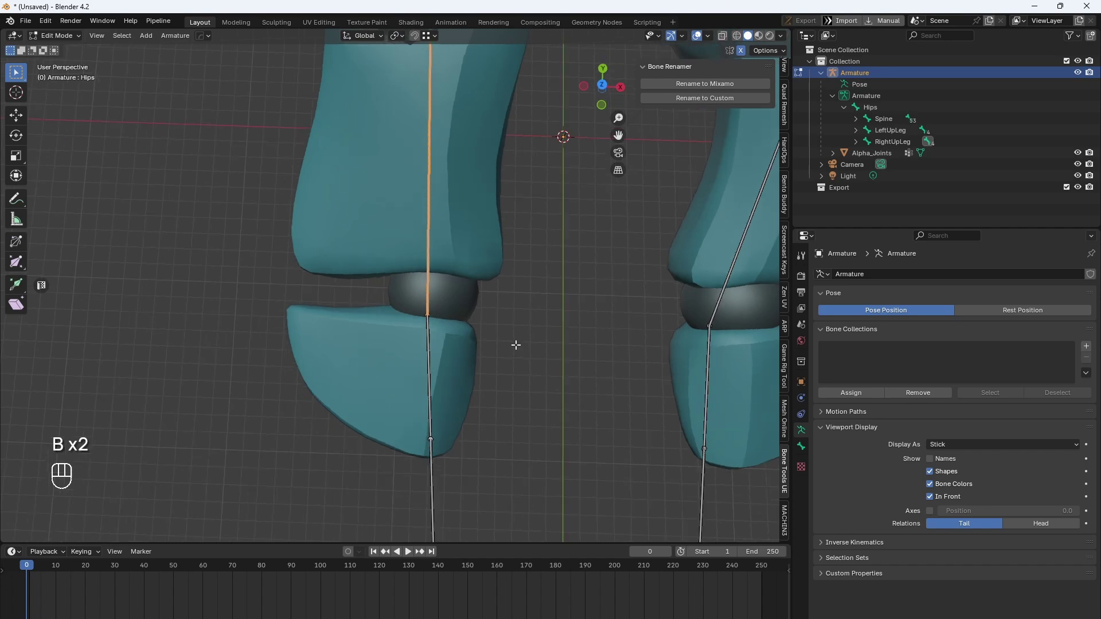
key(b)
drag(401, 295, 489, 334)
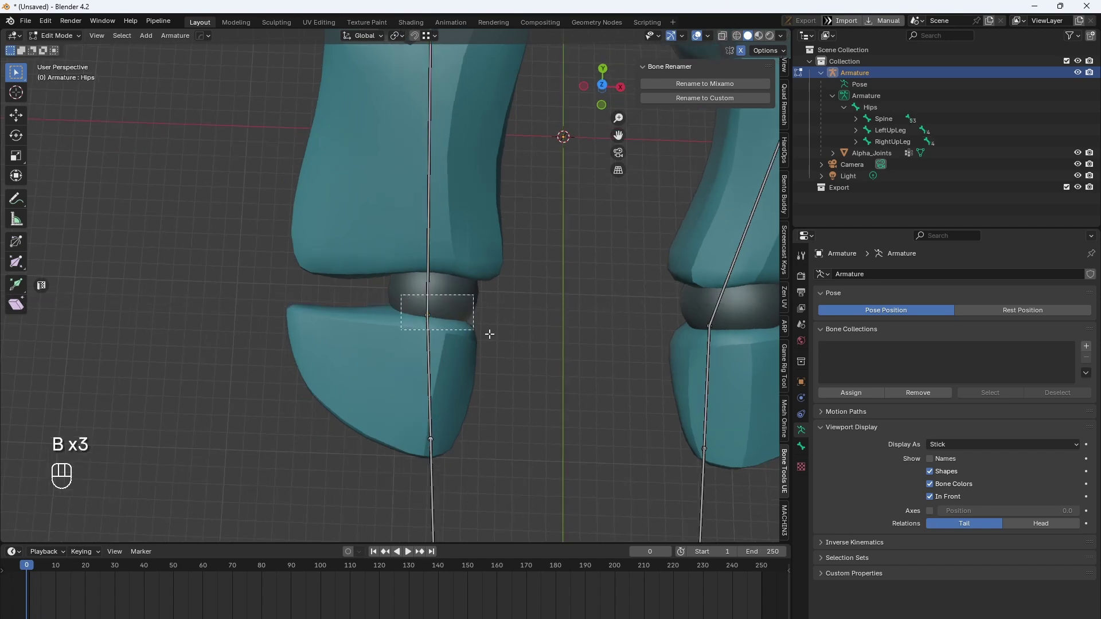
middle_drag(509, 339, 739, 214)
key(g)
click(402, 334)
alt+middle_drag(455, 322, 454, 319)
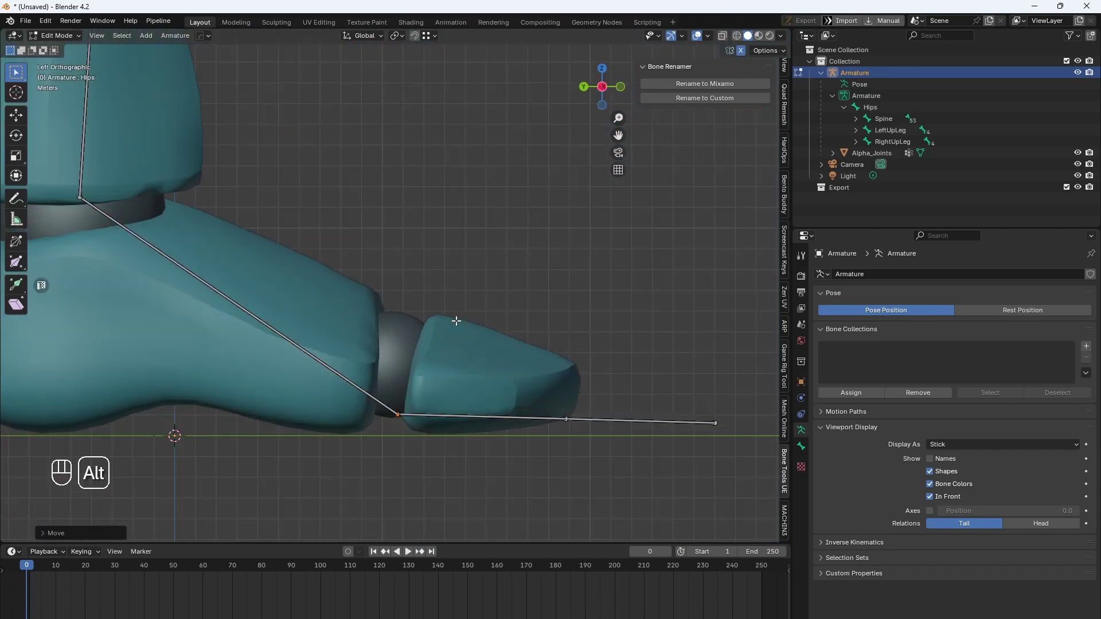
key(g)
click(443, 332)
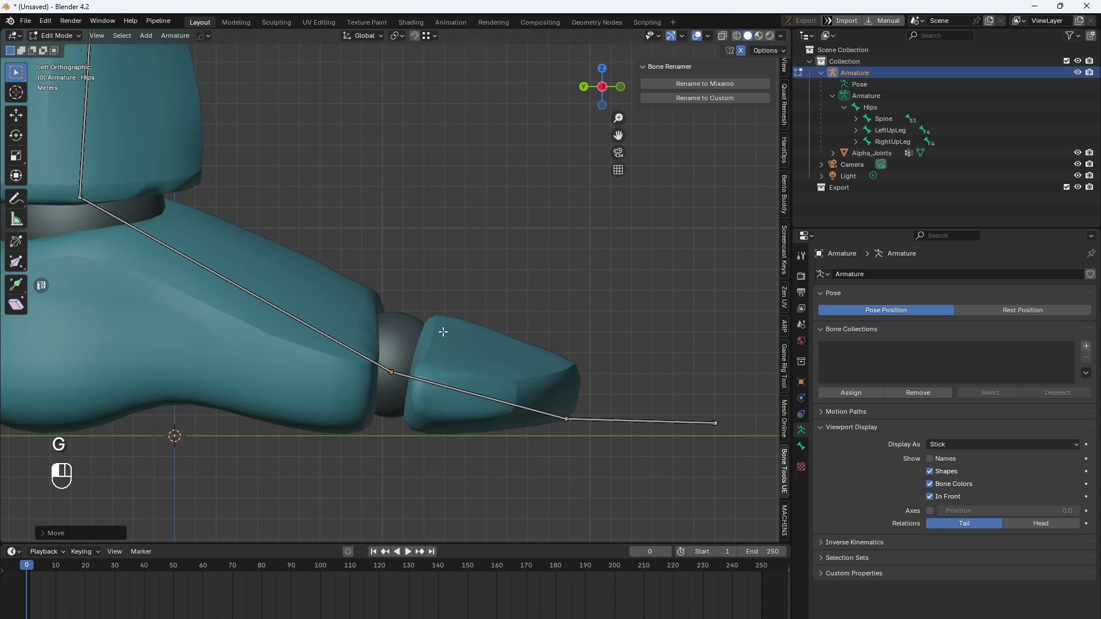
Select the toe-end bones and move them slightly up and forward so their base sits at the tip of the toes
scroll(528, 382, down, 2)
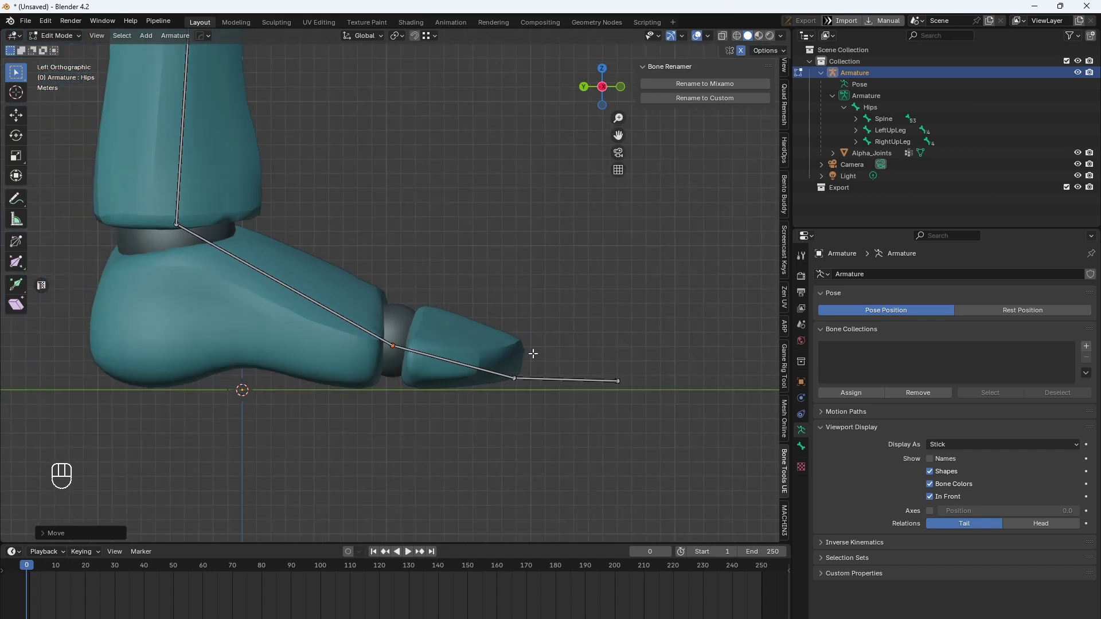
key(b)
drag(498, 324, 651, 405)
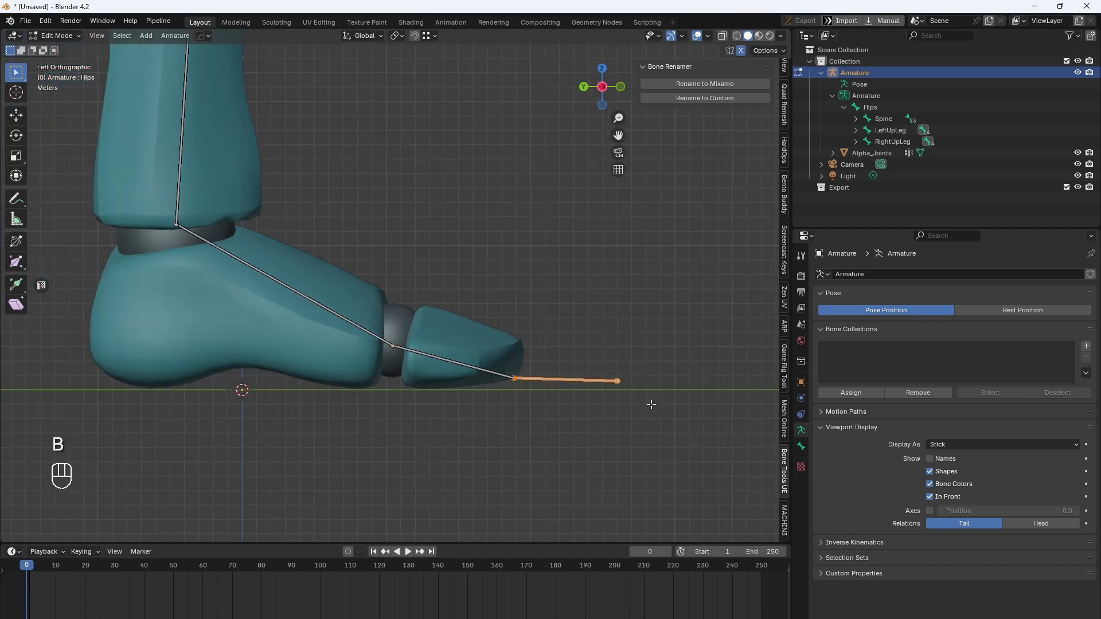
key(g)
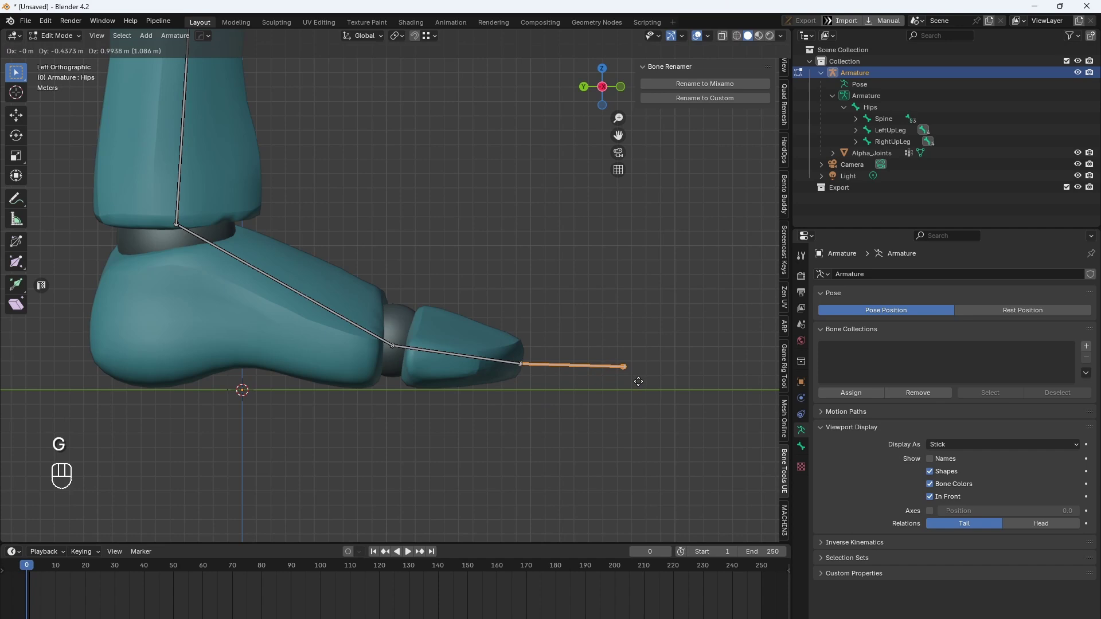
click(641, 381)
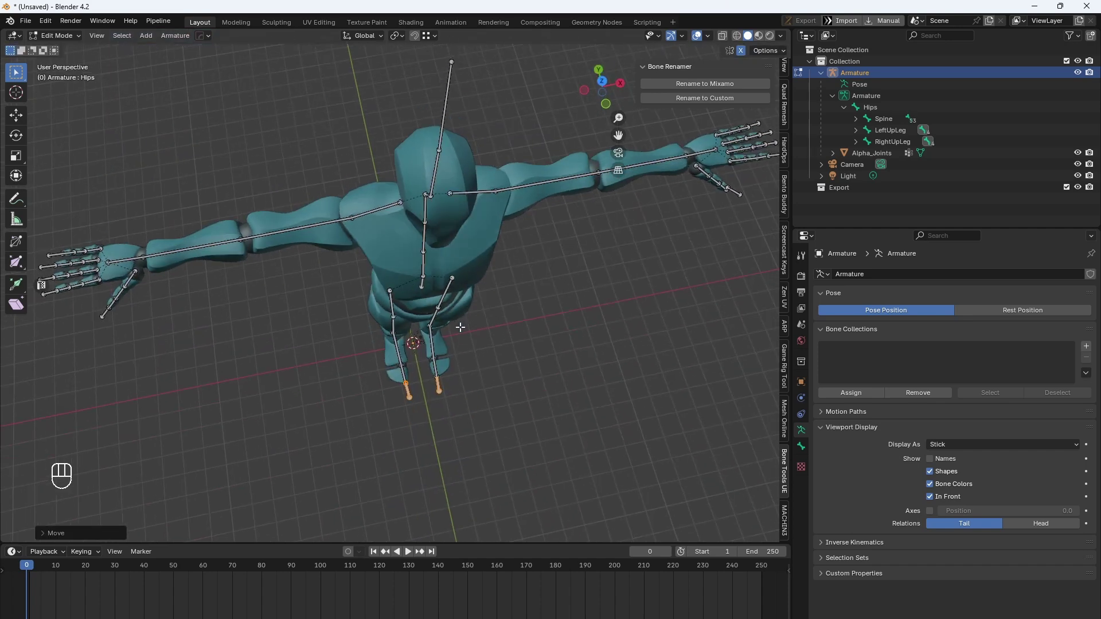
Move the joint at the base of the neck forward in the side view and select the shoulder bone's base joint
alt+middle_drag(459, 326, 332, 218)
scroll(442, 313, up, 3)
scroll(361, 218, down, 3)
middle_drag(451, 173, 410, 167)
scroll(459, 109, up, 3)
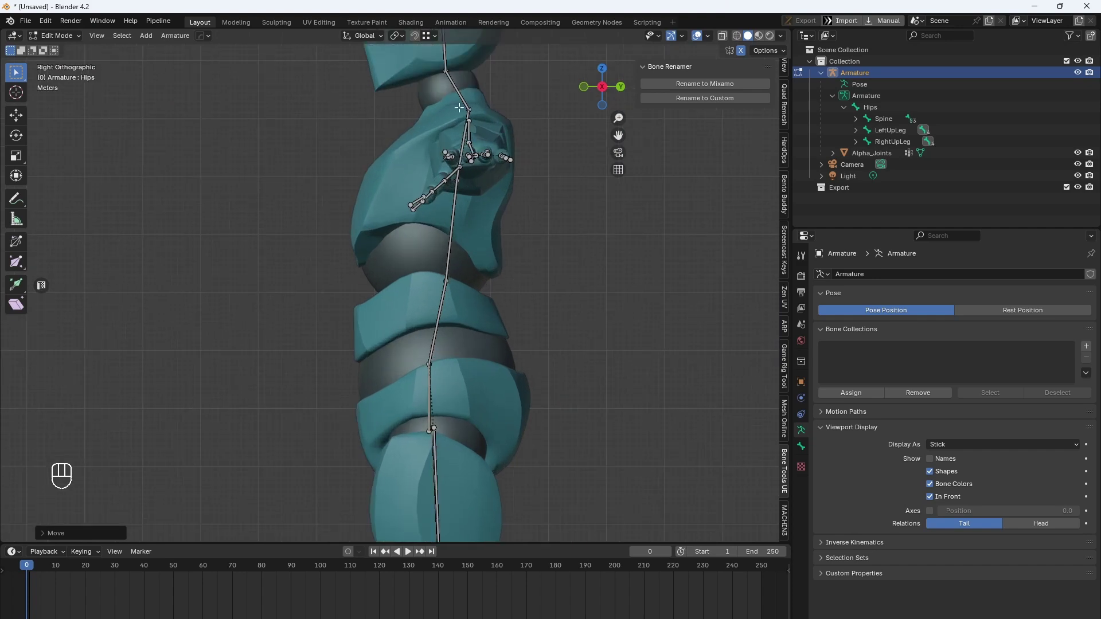
middle_drag(459, 108, 431, 285)
scroll(401, 275, up, 3)
scroll(351, 266, up, 2)
shift+middle_drag(351, 265, 440, 290)
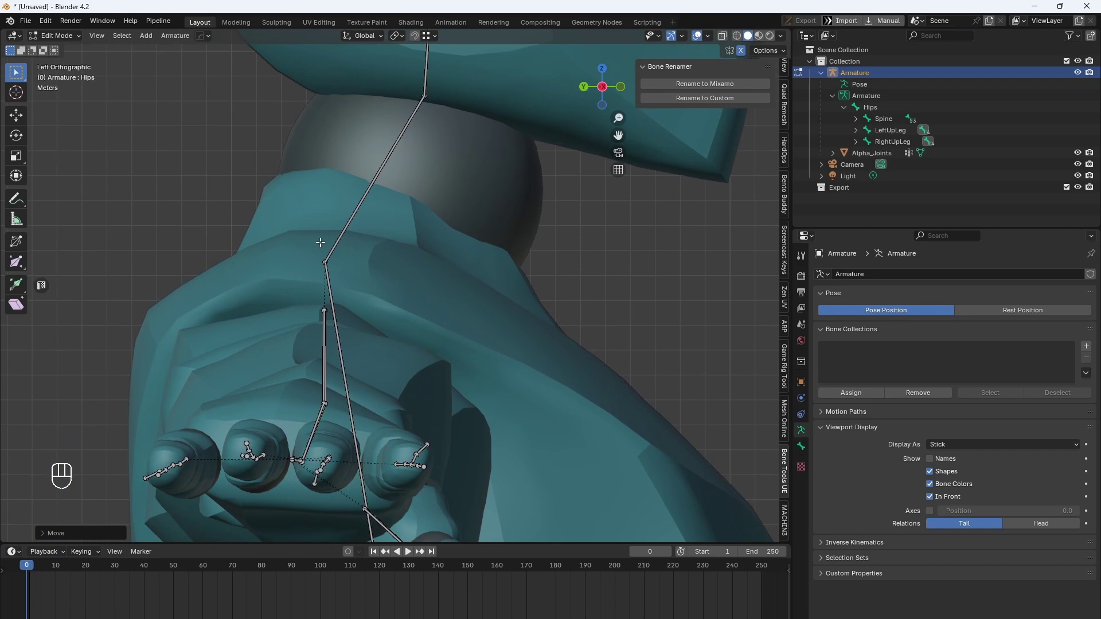
key(b)
drag(298, 241, 354, 277)
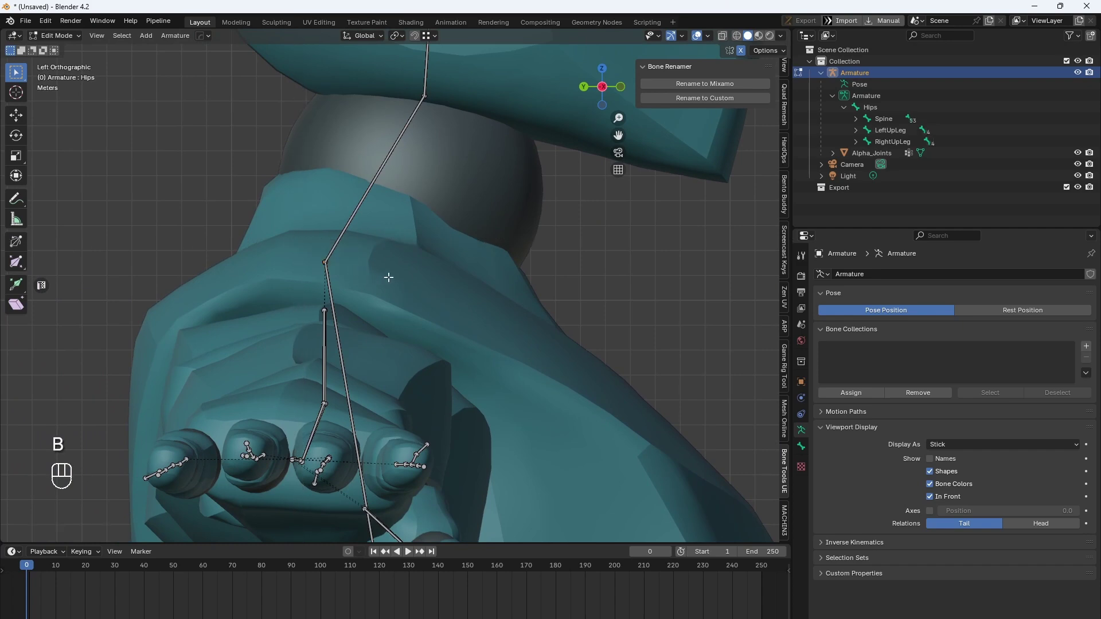
key(g)
click(449, 262)
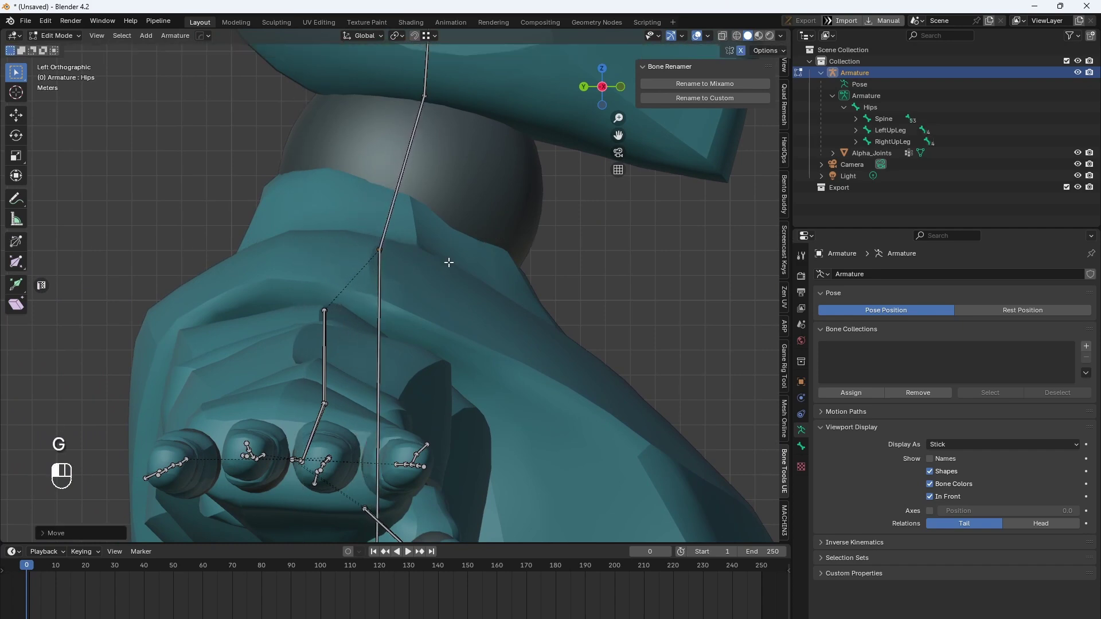
key(b)
drag(301, 298, 344, 321)
Undo the recent series of bone edits
key(ctrl+z)
key(ctrl+z)
key(ctrl+z)
key(ctrl+z)
key(ctrl+z)
key(ctrl+z)
key(ctrl+z)
key(ctrl+z)
key(ctrl+z)
key(ctrl+z)
key(ctrl+z)
key(ctrl+z)
key(ctrl+z)
key(ctrl+z)
key(ctrl+z)
key(ctrl+z)
key(ctrl+z)
key(ctrl+z)
key(ctrl+z)
key(ctrl+z)
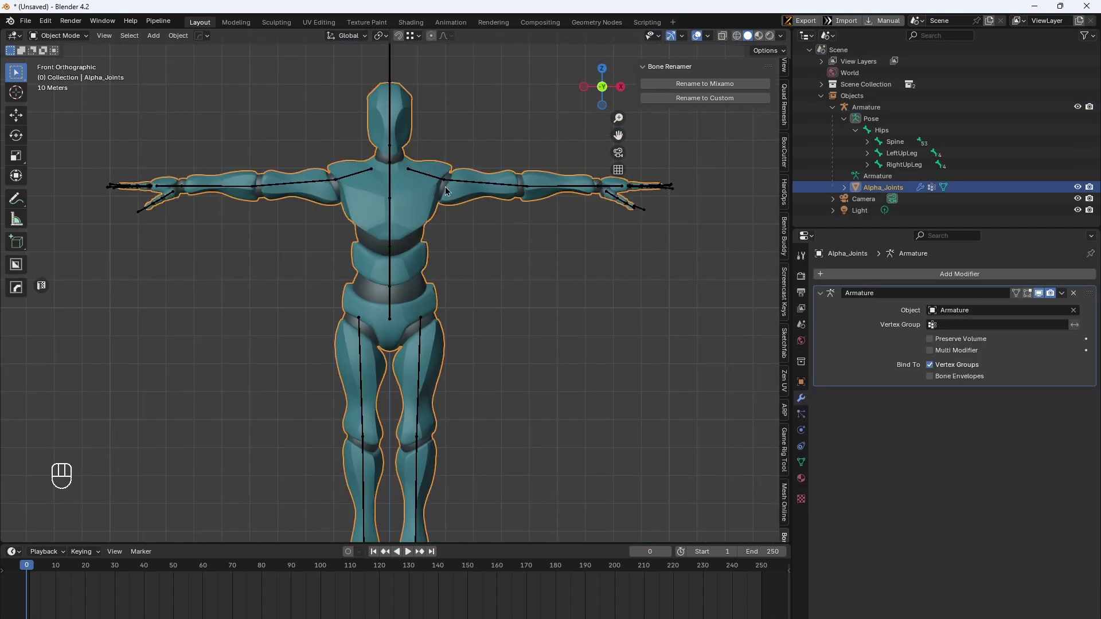
Remove the Armature modifier from Alpha_Joints and add a new Armature deform modifier
click(1073, 293)
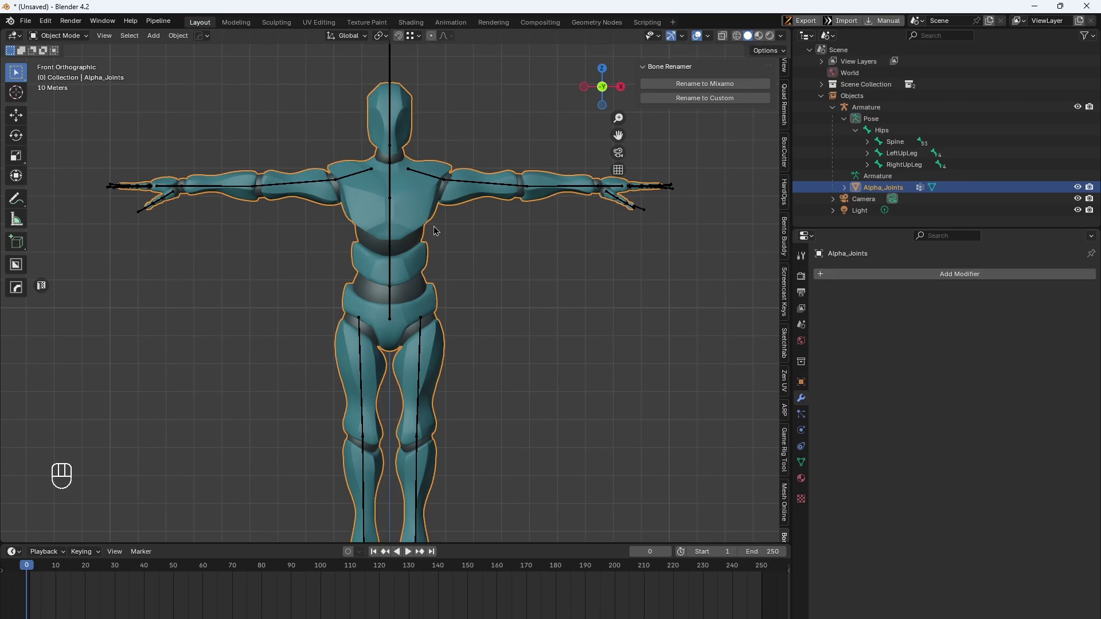
scroll(465, 244, up, 2)
scroll(465, 244, down, 3)
scroll(407, 221, up, 3)
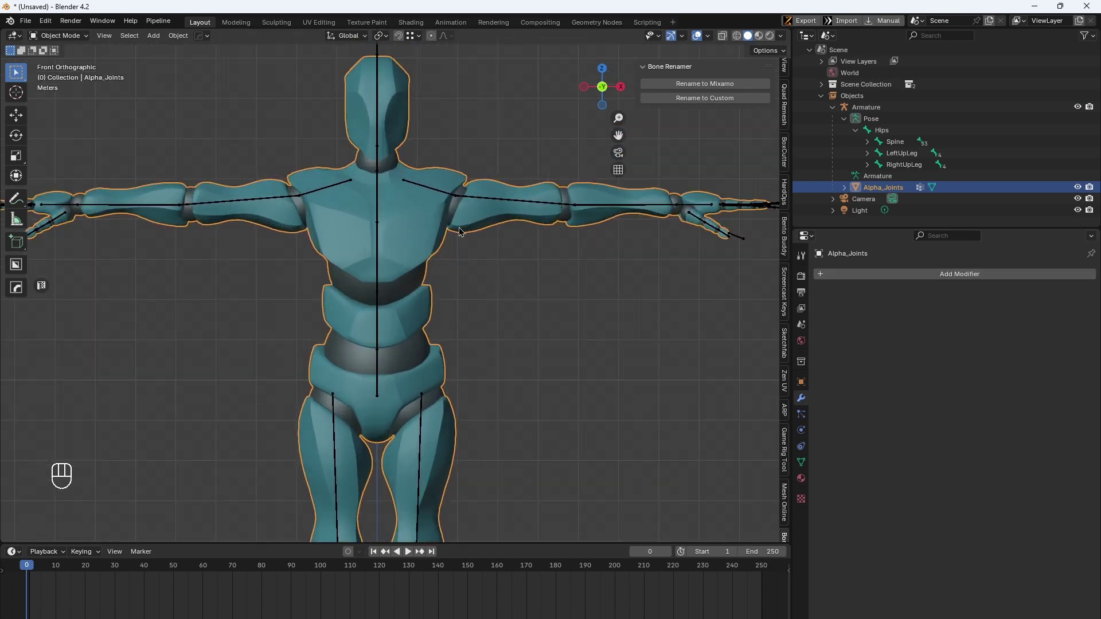
click(937, 274)
mouse_move(937, 276)
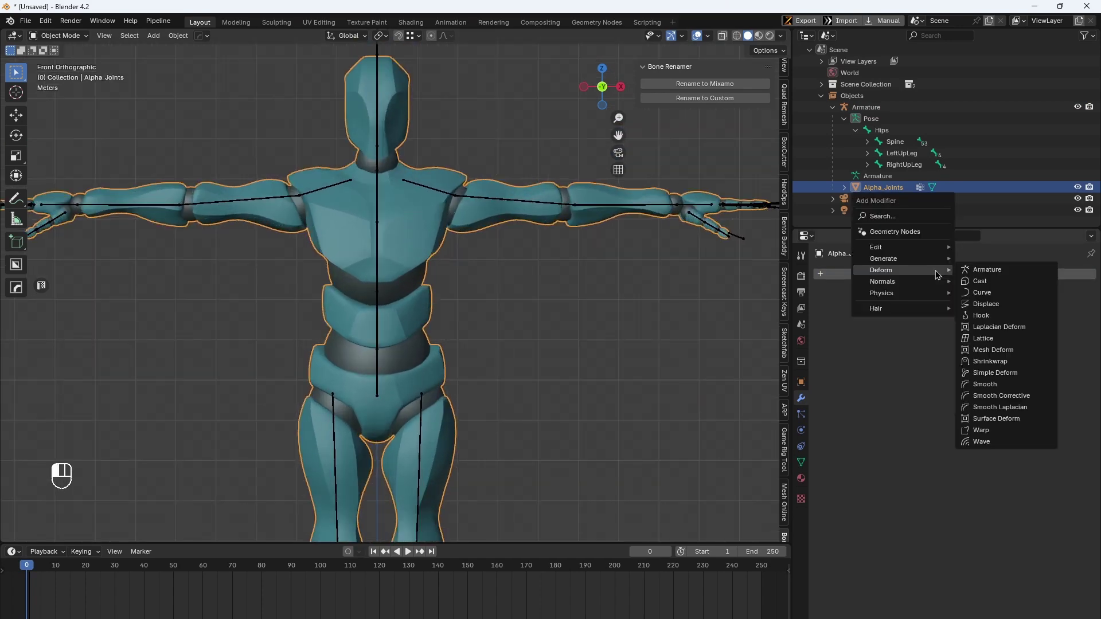
click(985, 270)
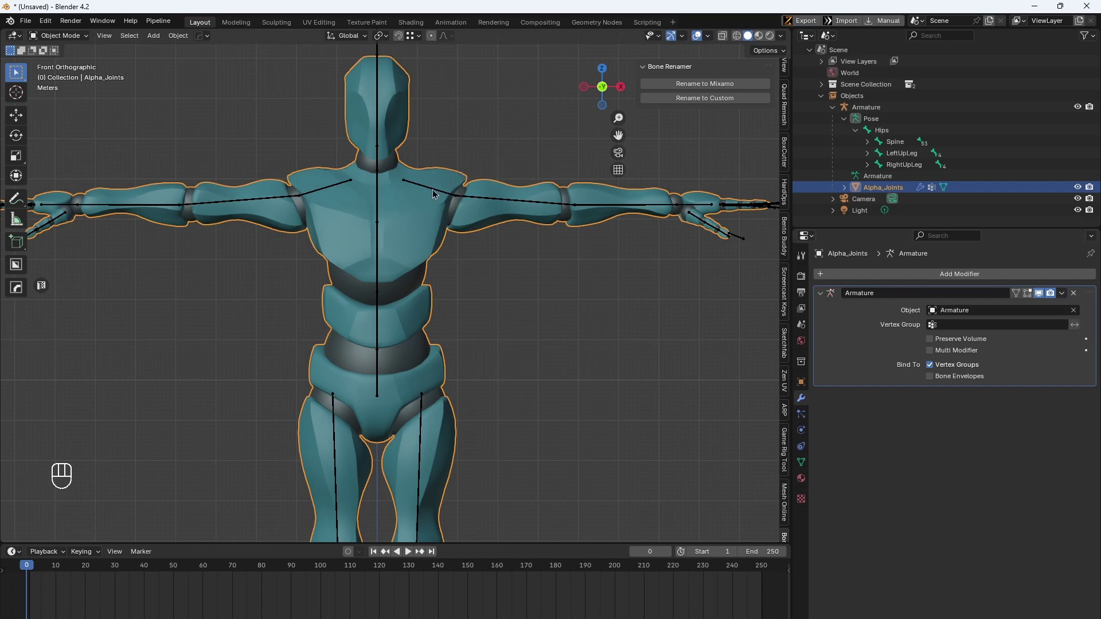
Switch the armature to Pose Mode, test-rotate the RightArm bone and cancel the rotation
click(377, 185)
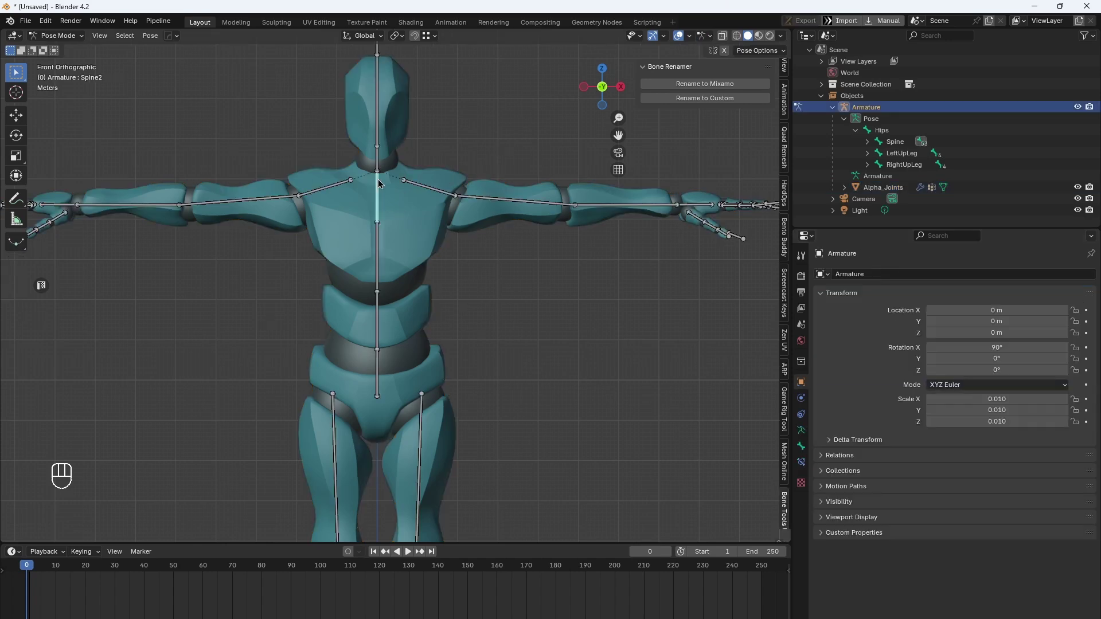
click(70, 36)
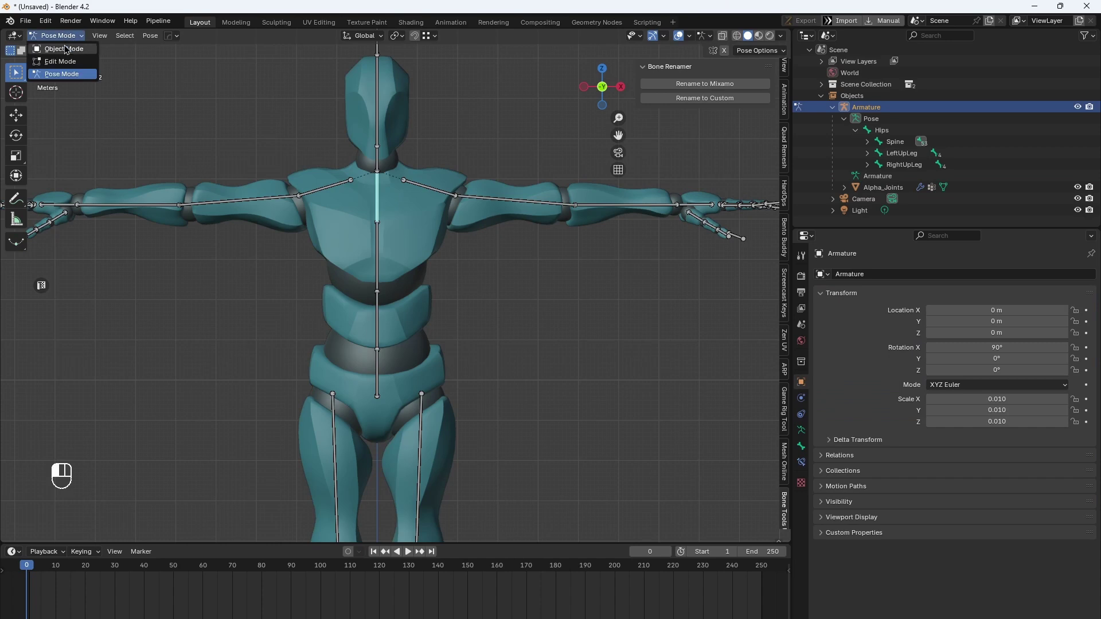
click(64, 49)
click(58, 36)
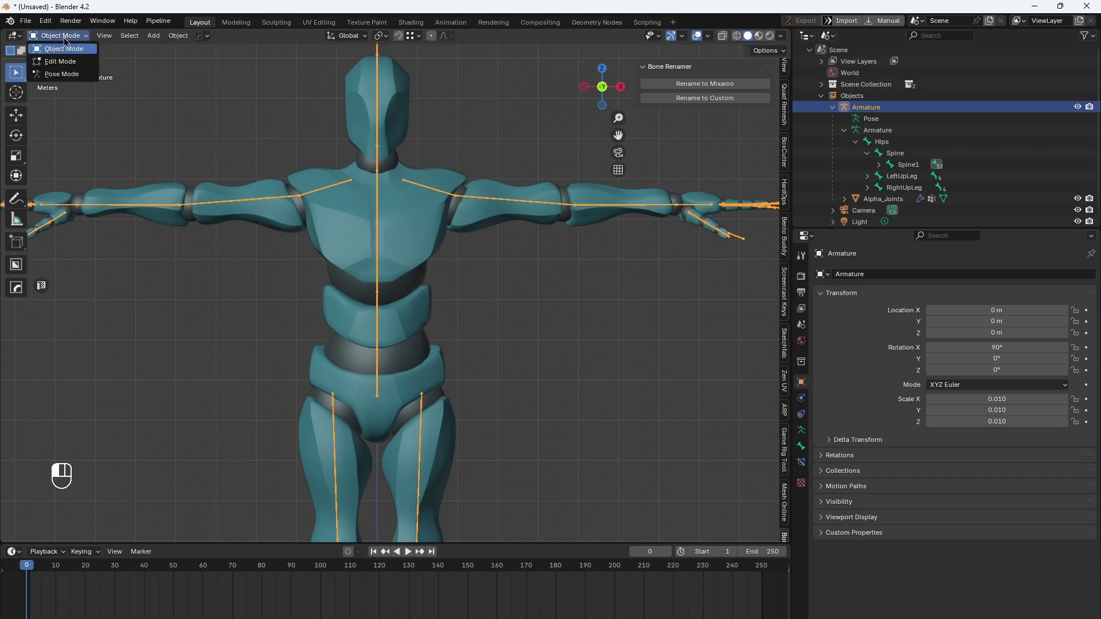
click(61, 74)
shift+middle_drag(231, 164, 343, 177)
click(366, 208)
click(364, 214)
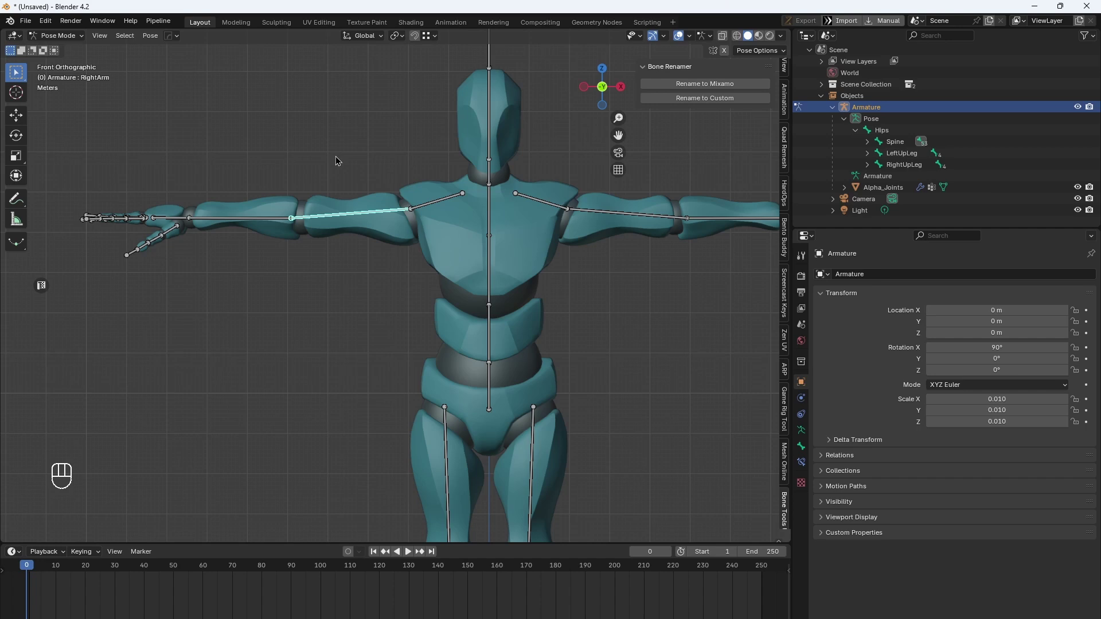
key(r)
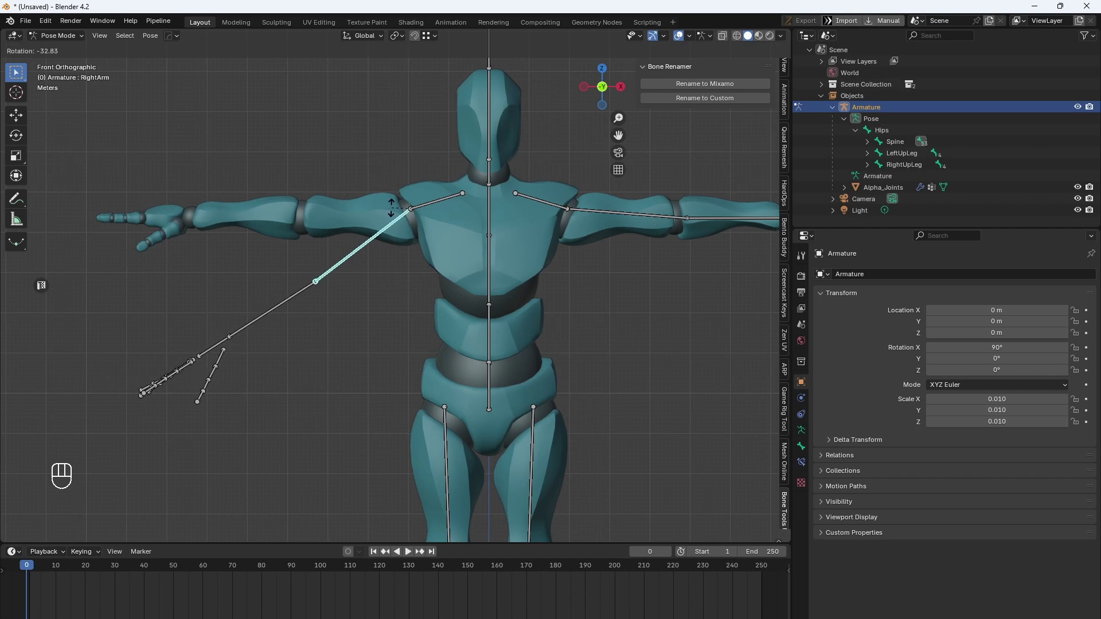
key(Escape)
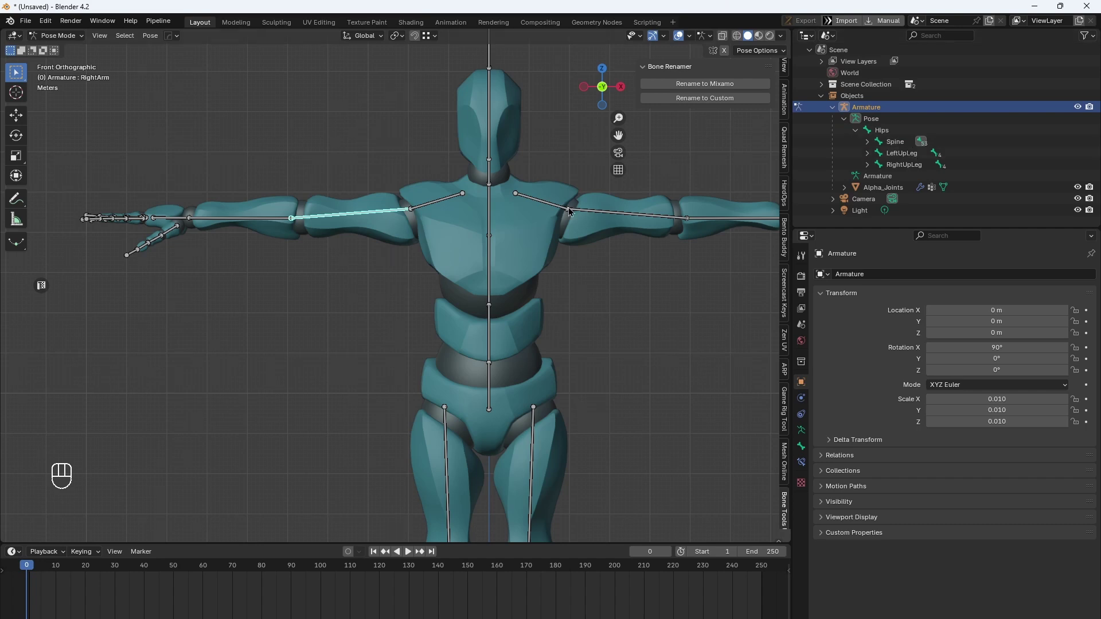
Leave Pose Mode, select the Alpha_Joints mesh and examine the names in its vertex group list
key(ctrl+Tab)
click(549, 217)
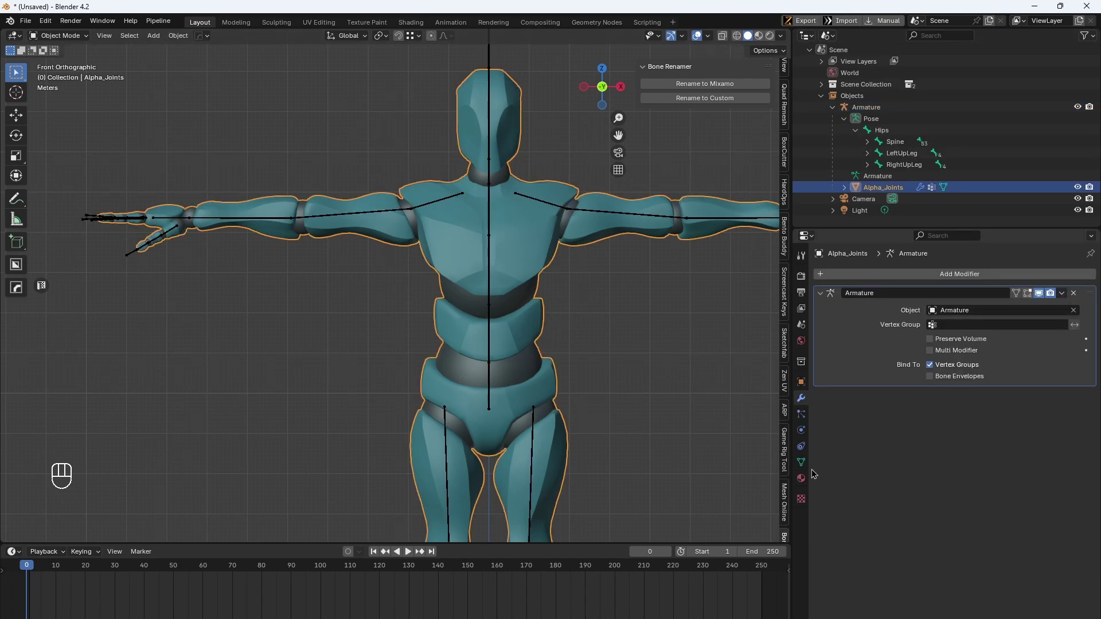
click(800, 462)
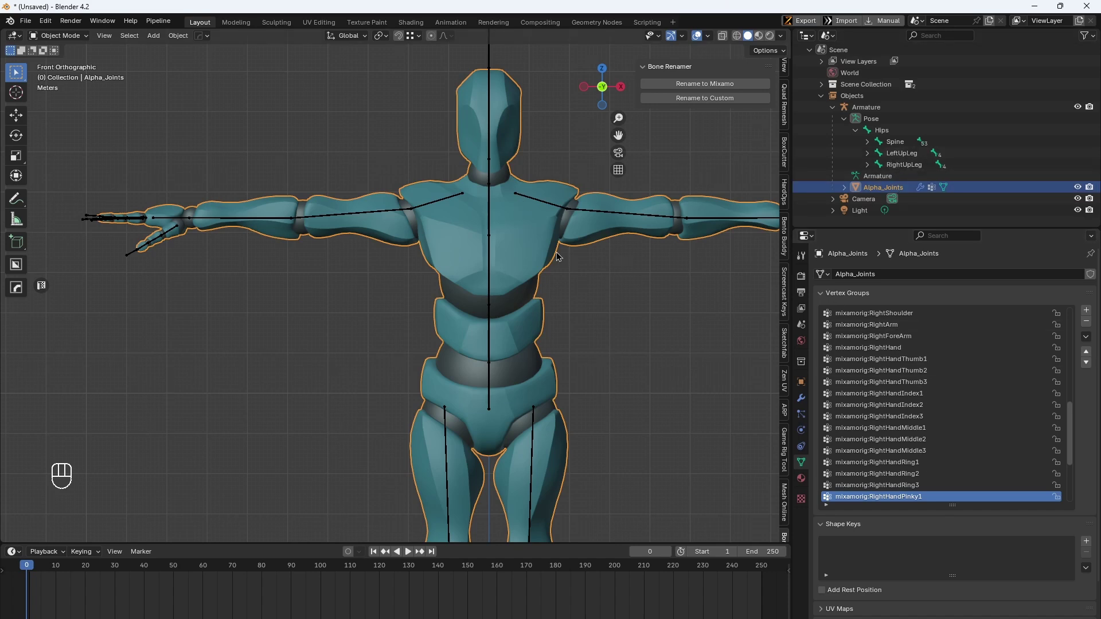
click(597, 266)
click(556, 250)
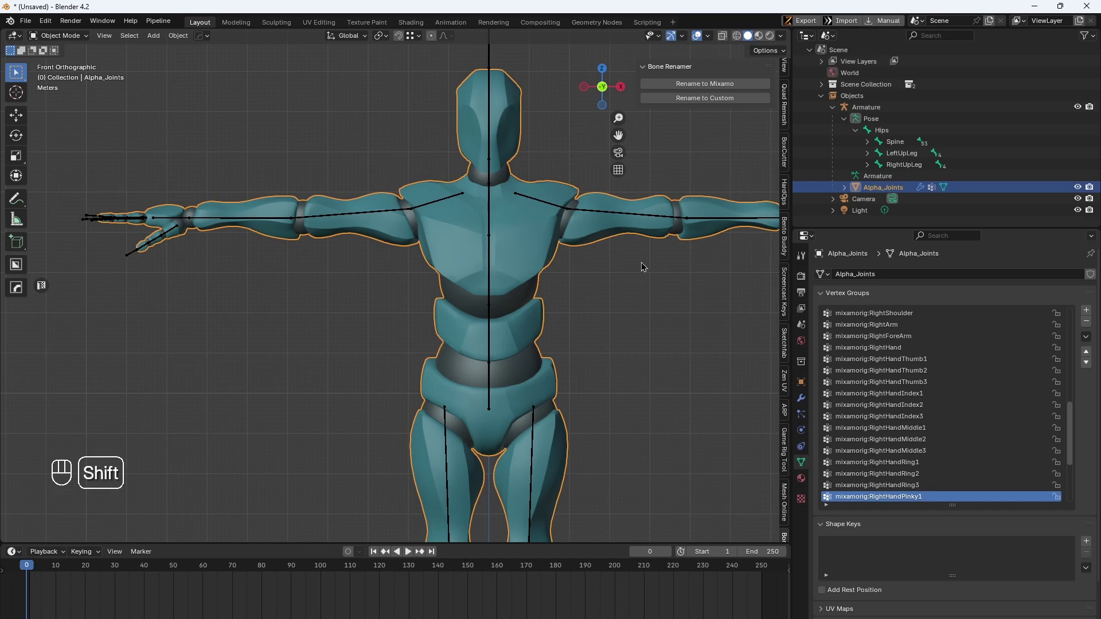
Remove the Armature modifier from the Alpha_Joints mesh
shift+middle_drag(641, 263, 541, 238)
click(802, 397)
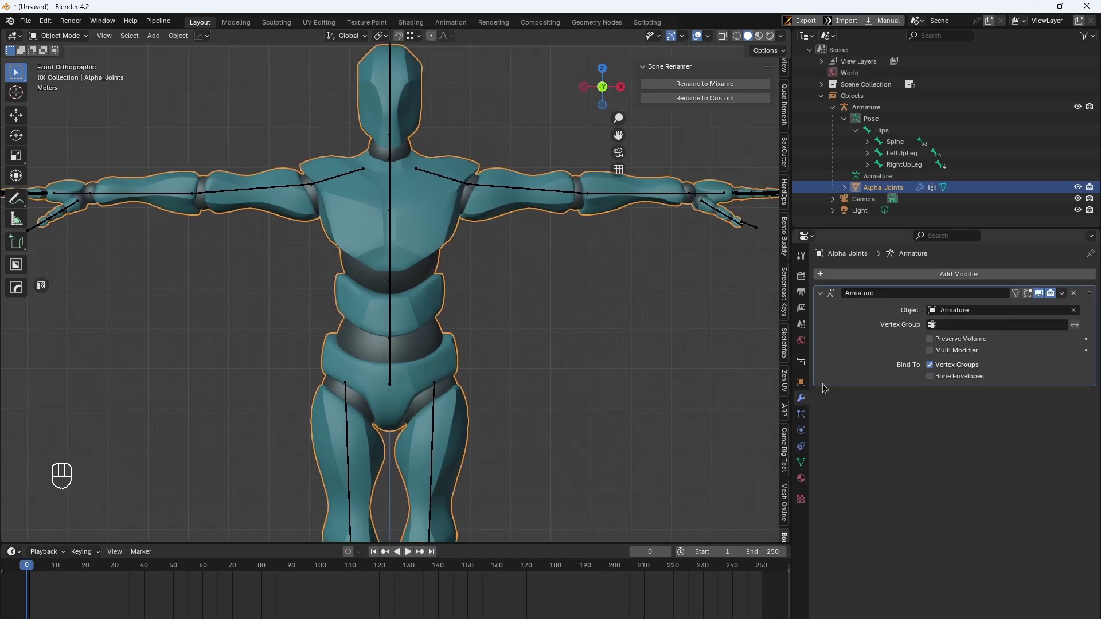
click(1074, 294)
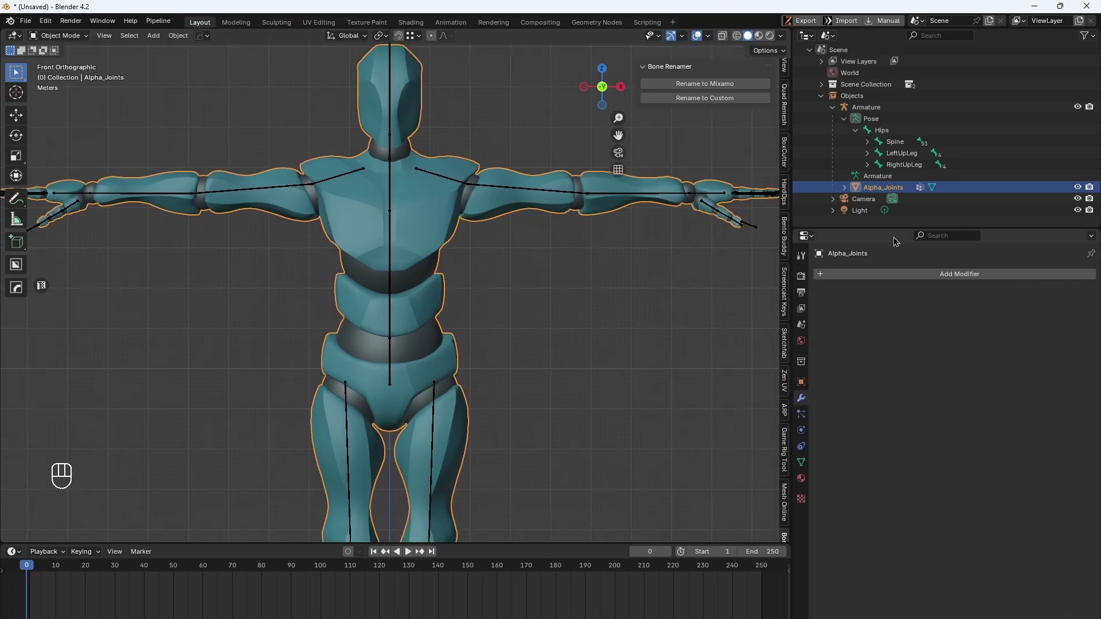
Select the armature, put it in Object Mode and rename its bones back to the Mixamo naming
click(429, 174)
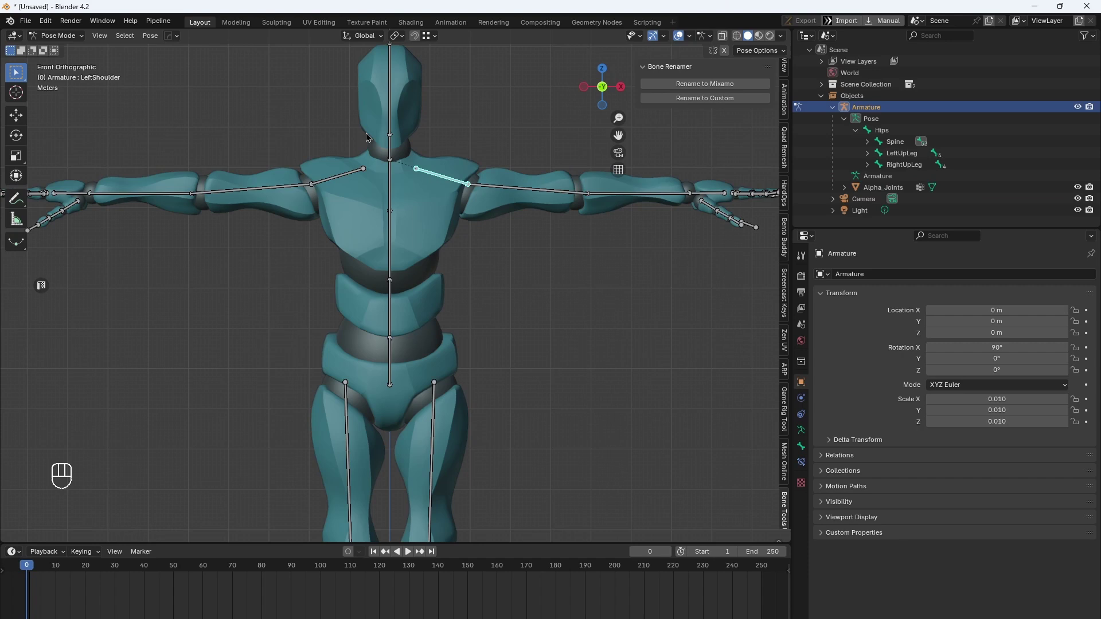
click(55, 35)
click(60, 50)
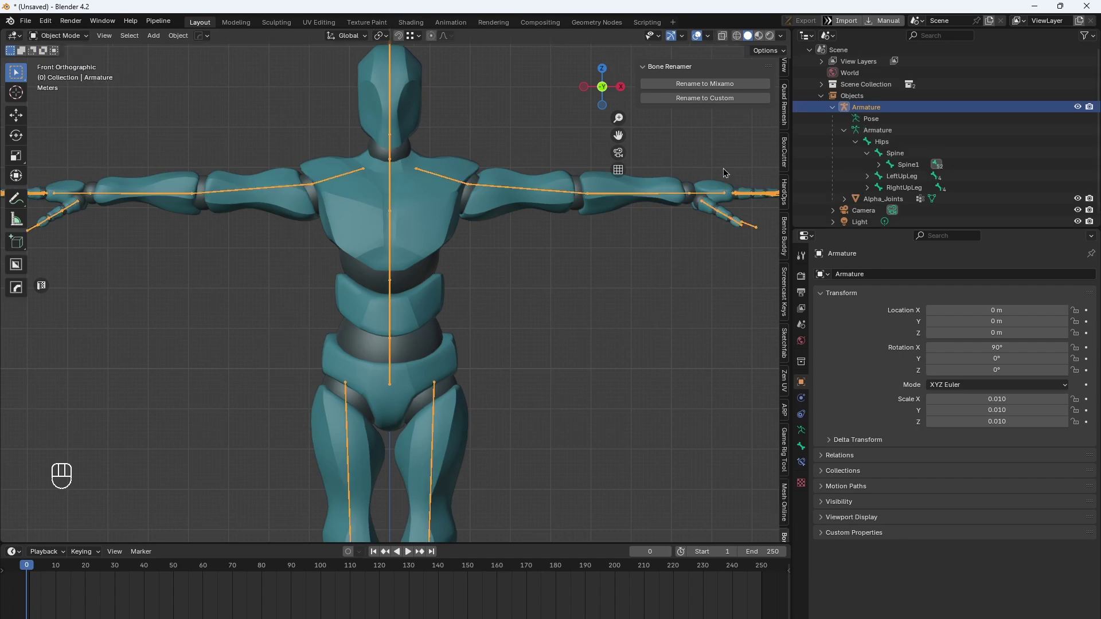
click(715, 87)
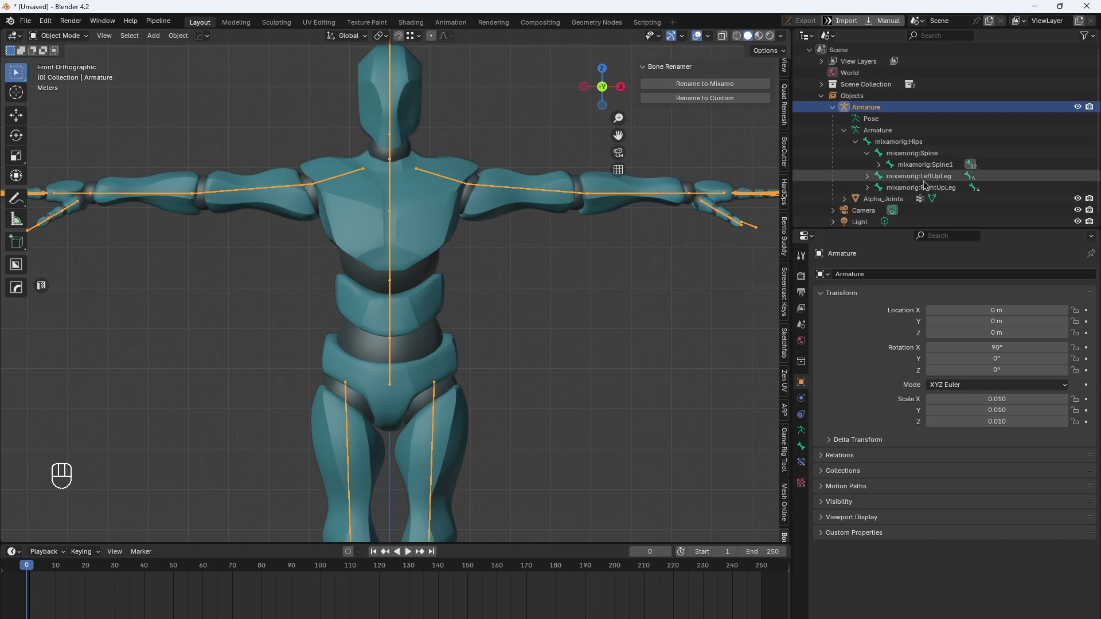
Add an Armature modifier to the Alpha_Joints mesh and set Armature as its target object
click(465, 170)
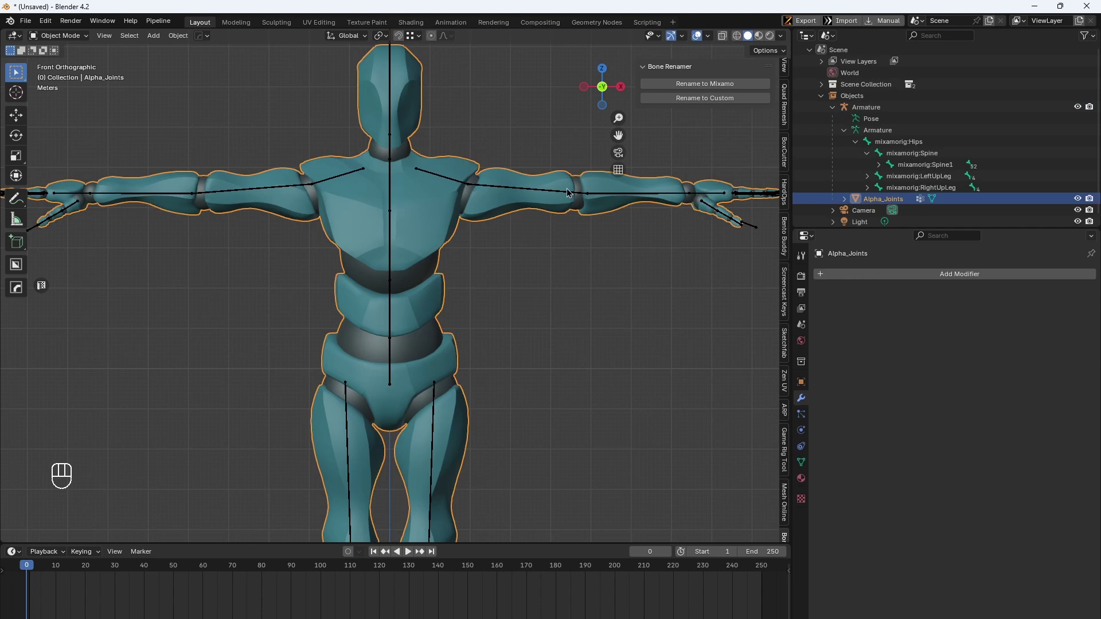
click(920, 273)
mouse_move(910, 276)
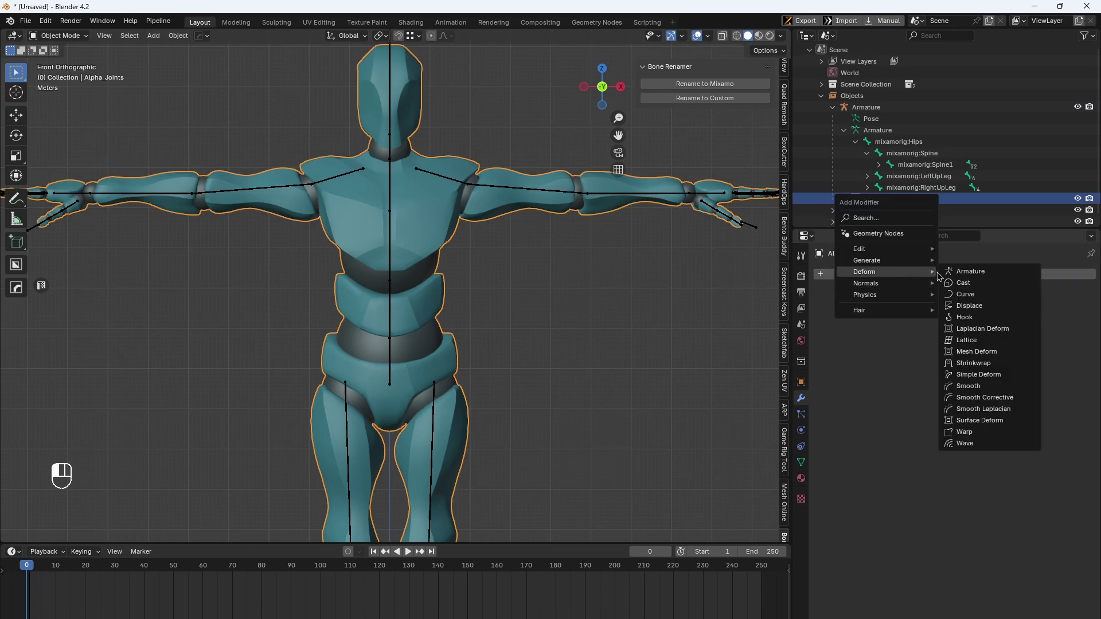
click(974, 271)
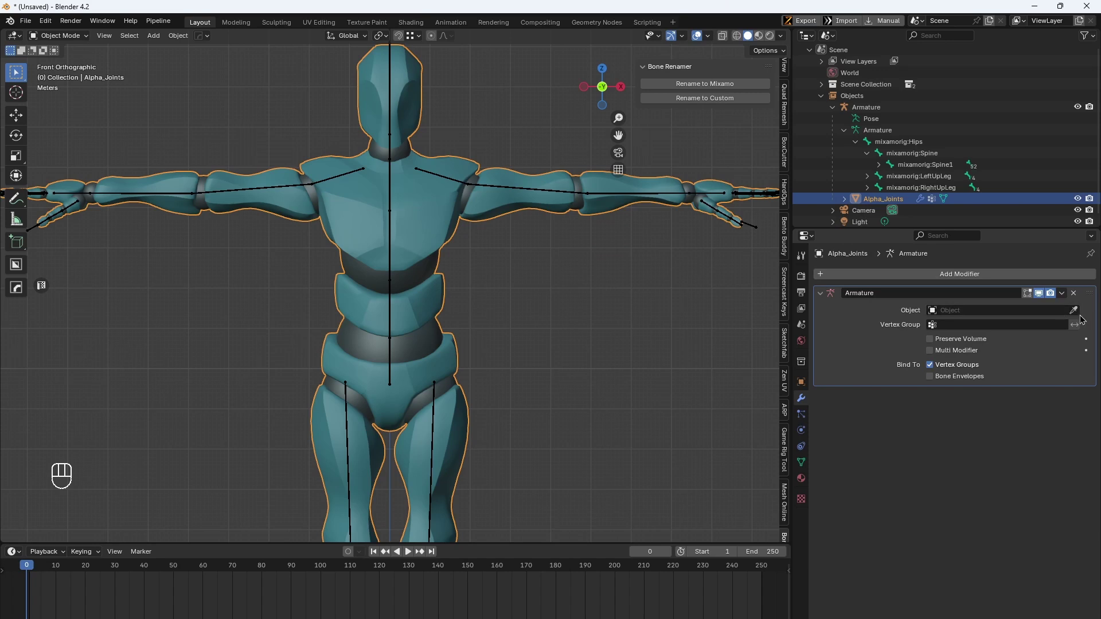
click(522, 185)
Select the armature, enter Pose Mode, test-rotate the RightArm bone downward and cancel the rotation
click(523, 194)
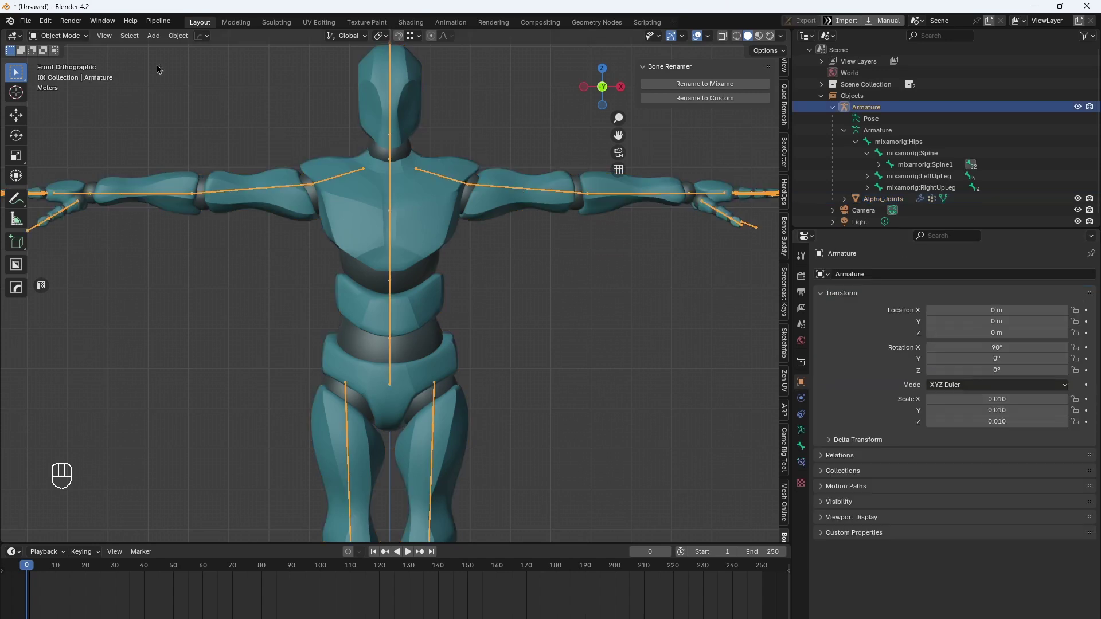
click(63, 37)
click(61, 75)
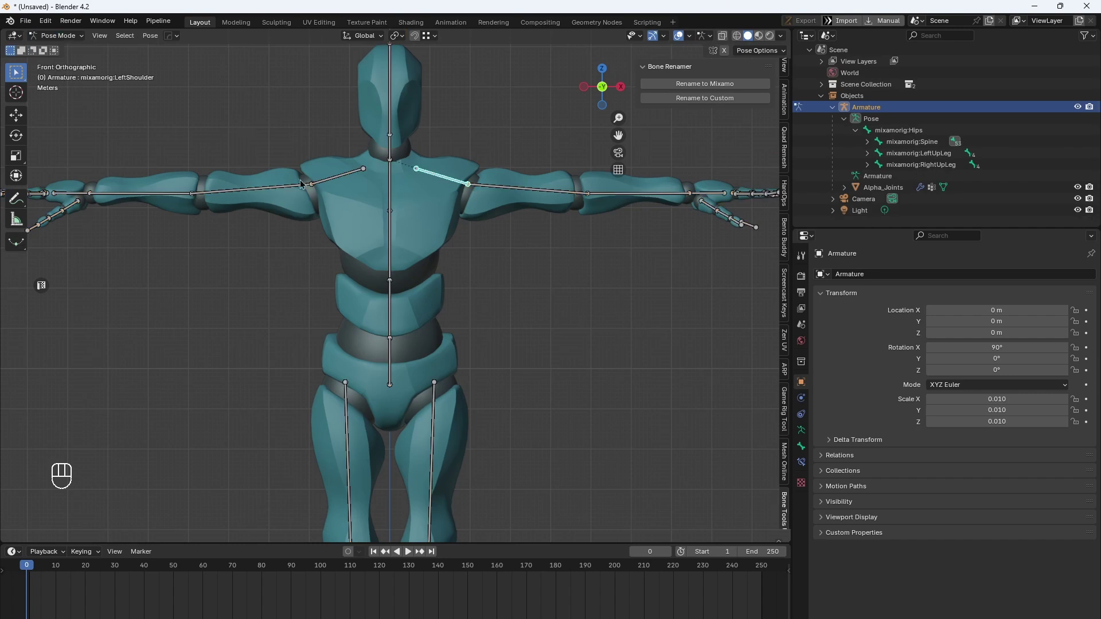
click(282, 189)
shift+middle_drag(283, 189, 372, 196)
key(r)
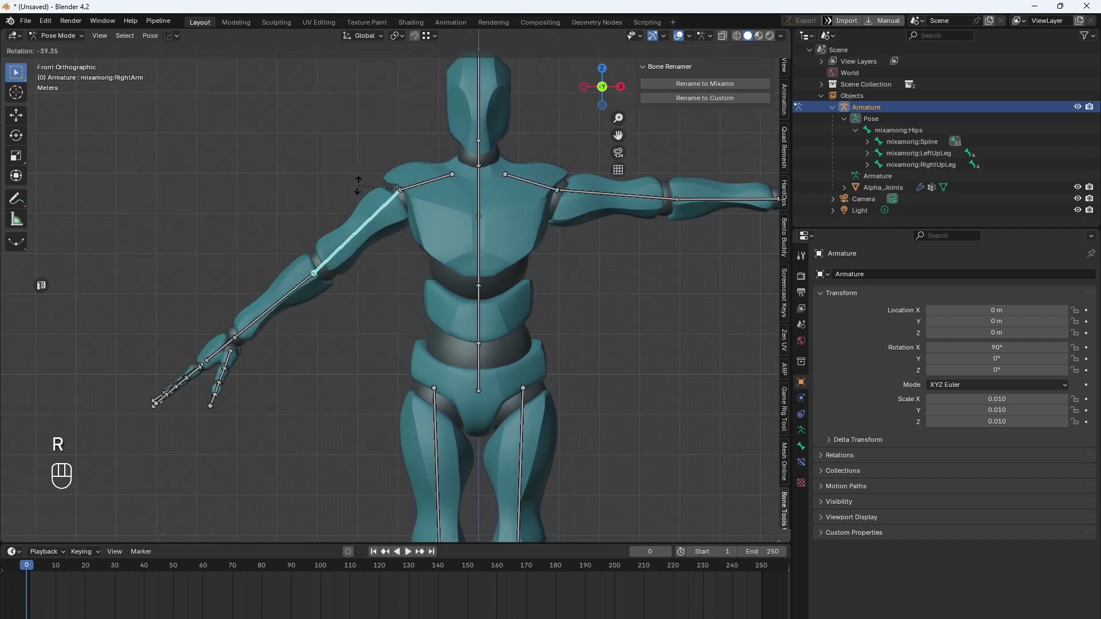
click(345, 146)
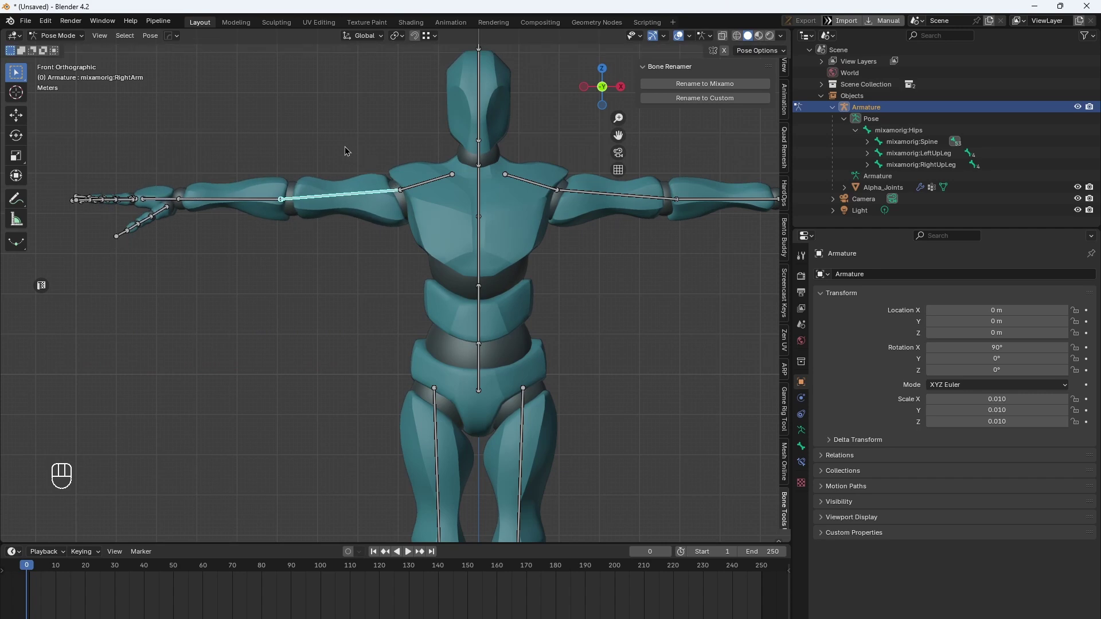
Examine how the bones sit inside the whole character from the front and from angled views
scroll(348, 150, down, 3)
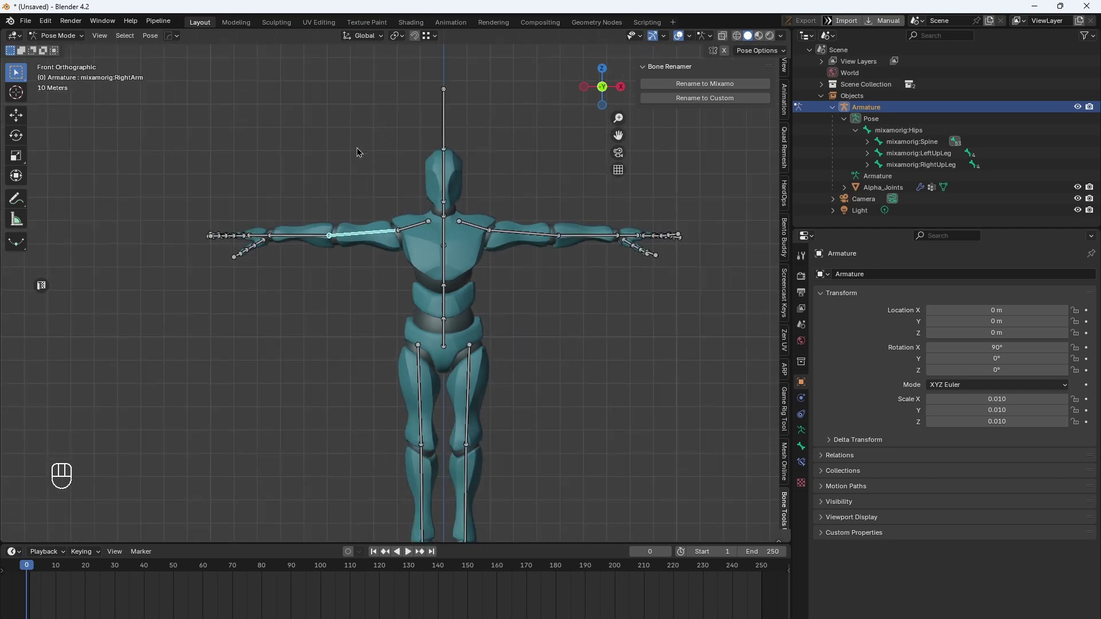
scroll(356, 148, up, 1)
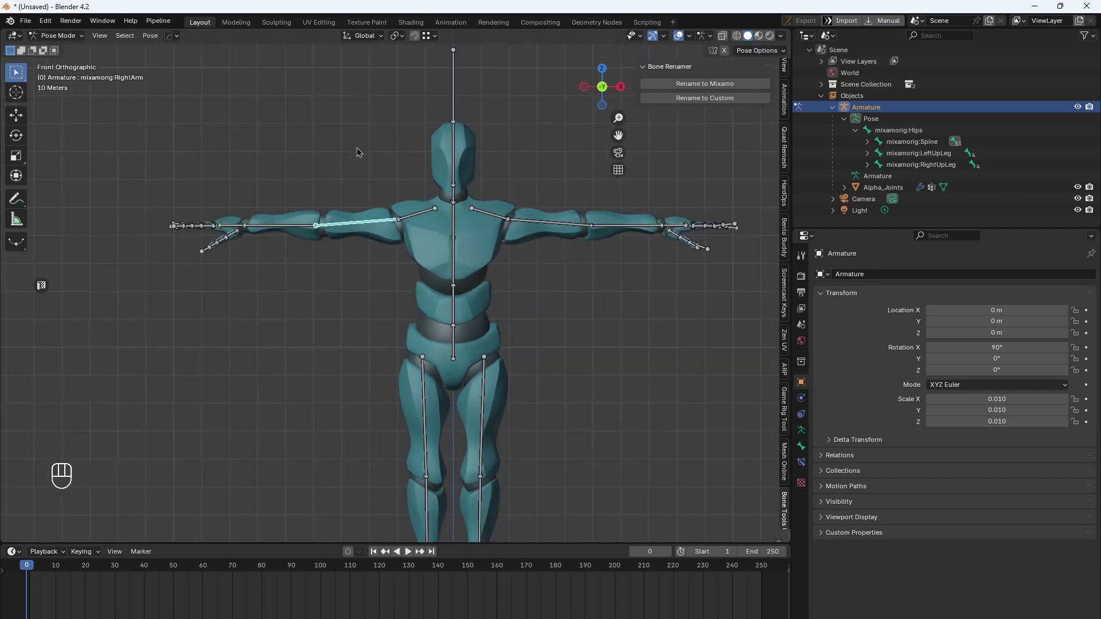
middle_drag(473, 162, 334, 198)
scroll(329, 194, down, 3)
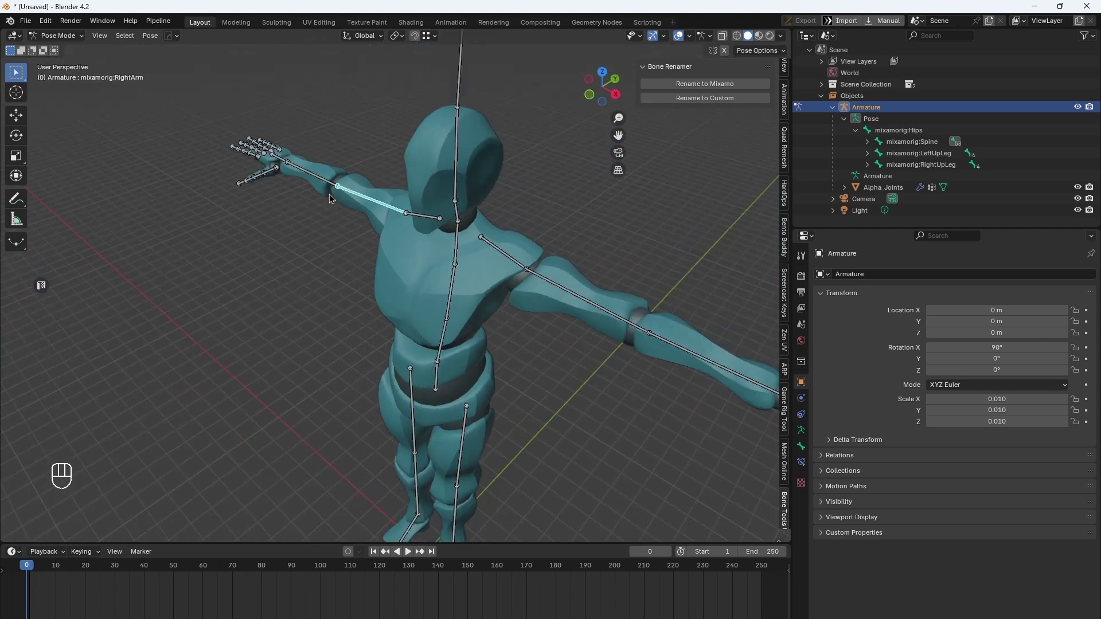
middle_drag(504, 246, 549, 258)
scroll(314, 222, down, 3)
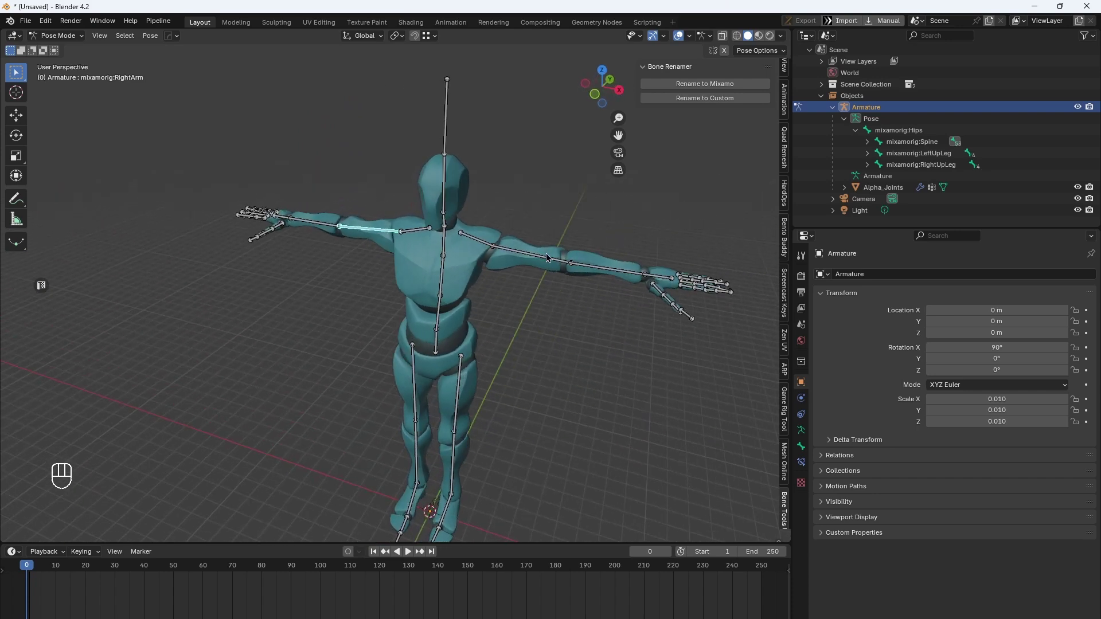
scroll(421, 260, up, 3)
scroll(434, 257, up, 2)
middle_drag(434, 258, 519, 257)
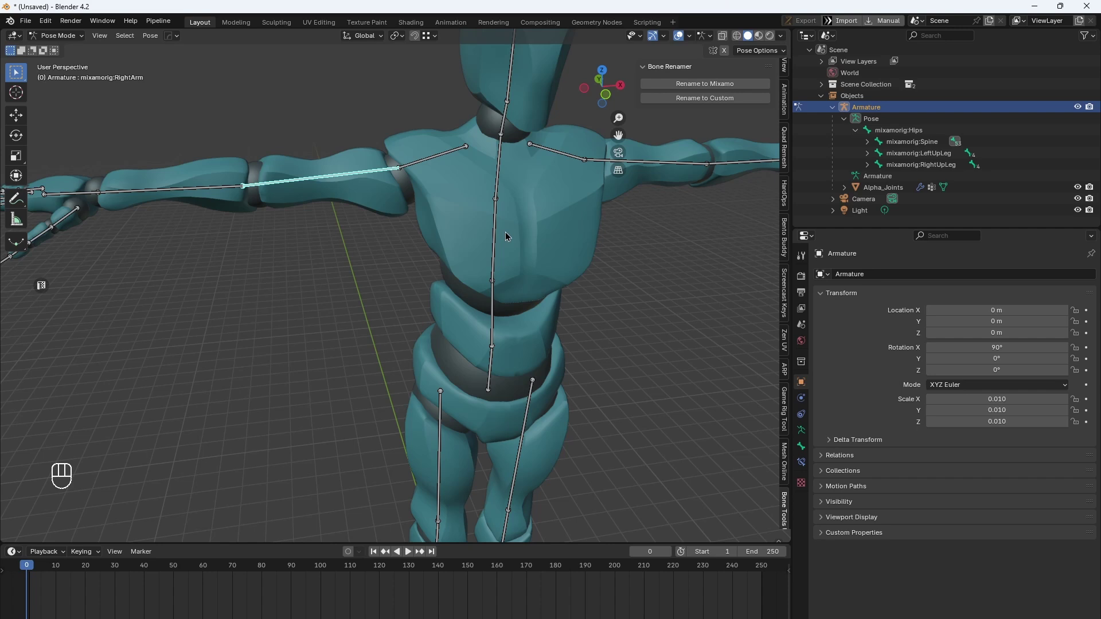
Return to Object Mode, view the right hand from above and switch the Alpha_Joints mesh to Weight Paint mode with the armature's bones selectable
key(ctrl+Tab)
click(352, 160)
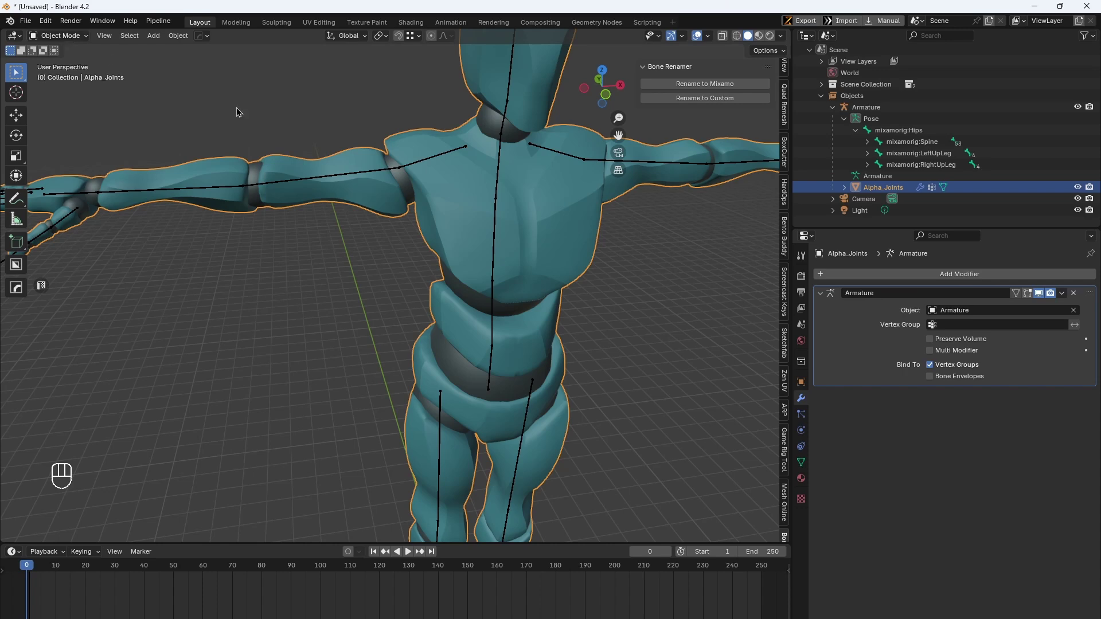
middle_drag(347, 149, 357, 176)
click(363, 180)
middle_drag(247, 168, 462, 211)
scroll(459, 213, up, 4)
click(402, 185)
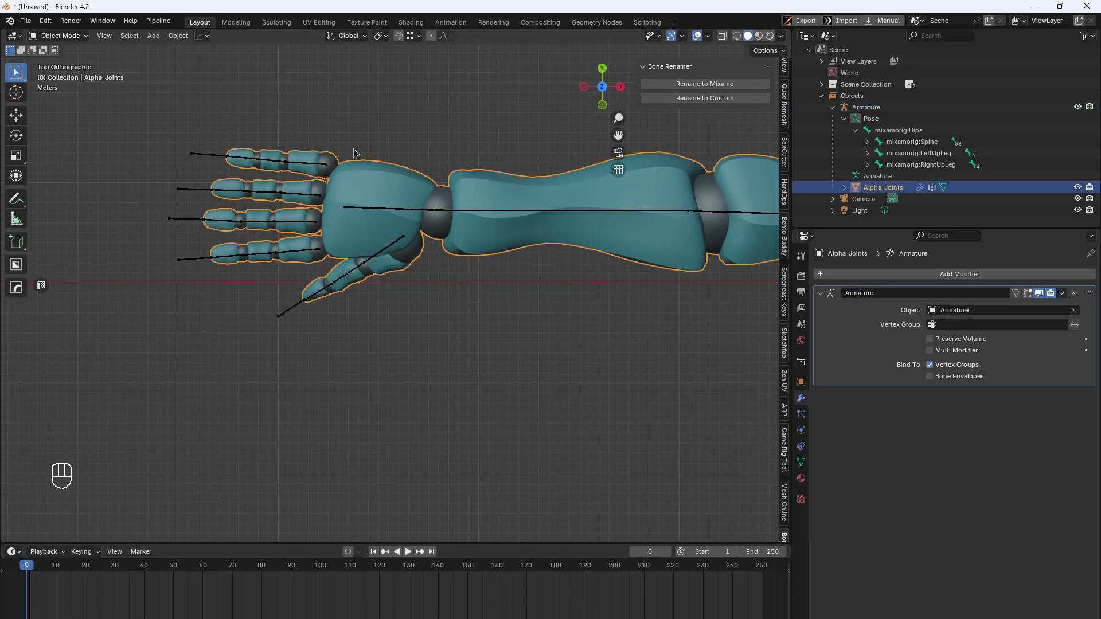
click(61, 35)
click(74, 105)
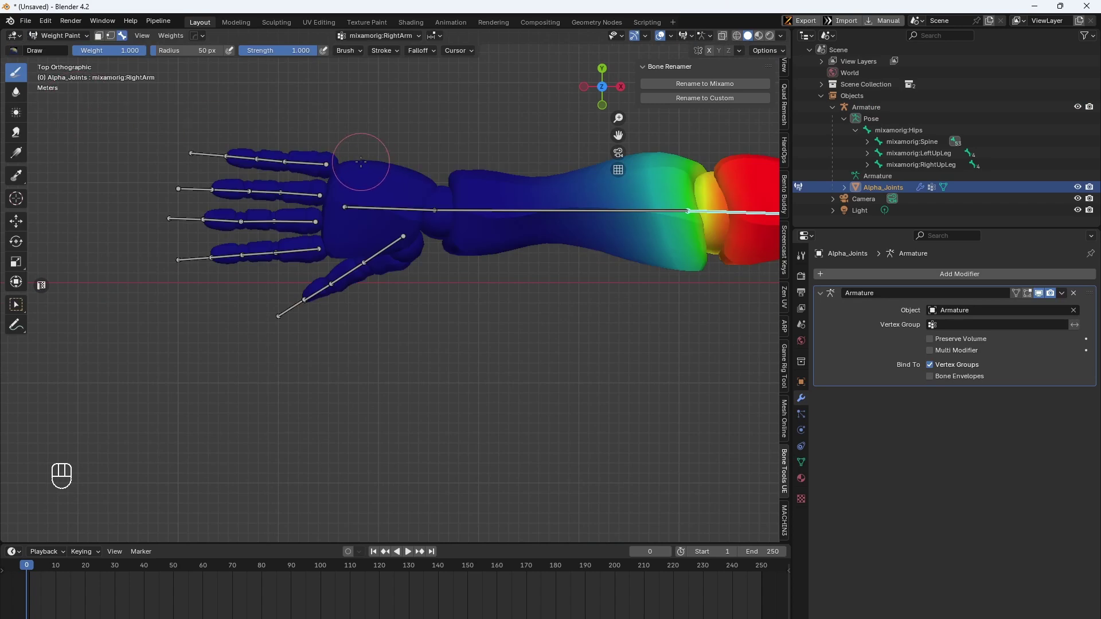
Display the weights of the RightHandPinky1 bone and those of the RightHandPinky2 bone on the right hand
scroll(360, 162, up, 2)
right_click(277, 110)
shift+middle_drag(304, 136, 413, 238)
scroll(412, 237, up, 3)
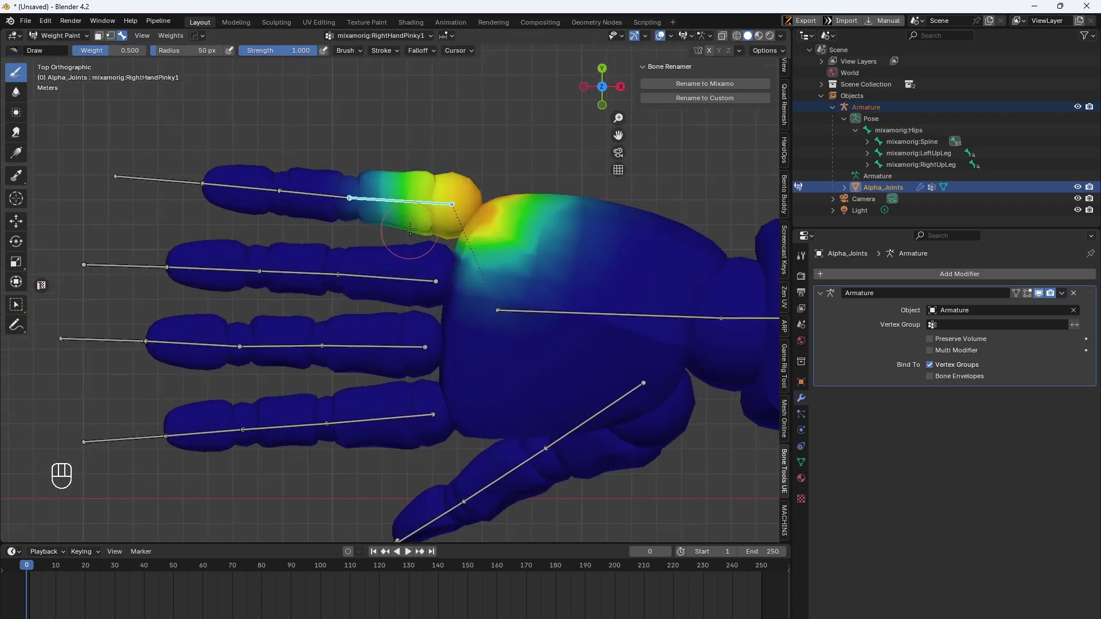
right_click(304, 190)
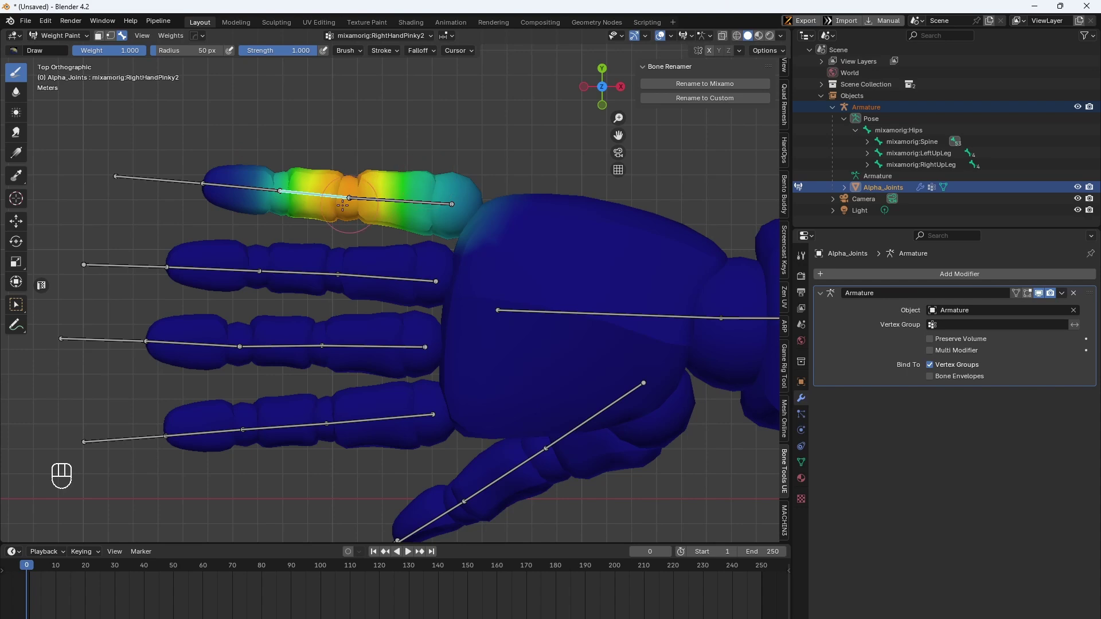
Rotate the RightHandPinky2 bone downward and the RightHandPinky3 bone inward to curl the little finger's outer segments
middle_drag(343, 205, 362, 163)
key(KP_Decimal)
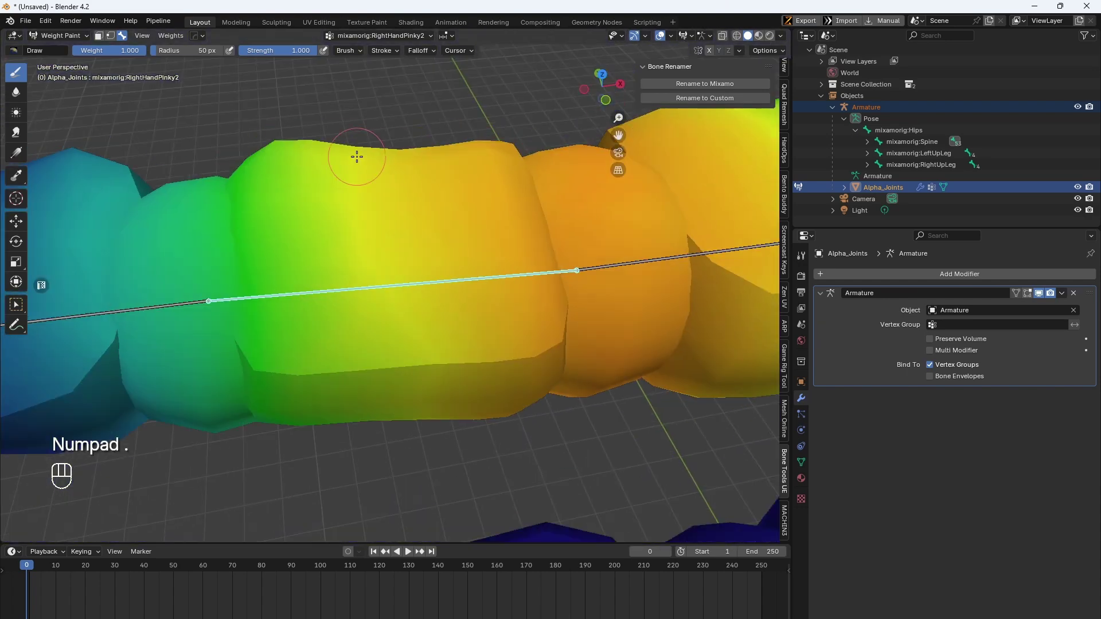
scroll(385, 234, down, 7)
middle_drag(390, 251, 645, 187)
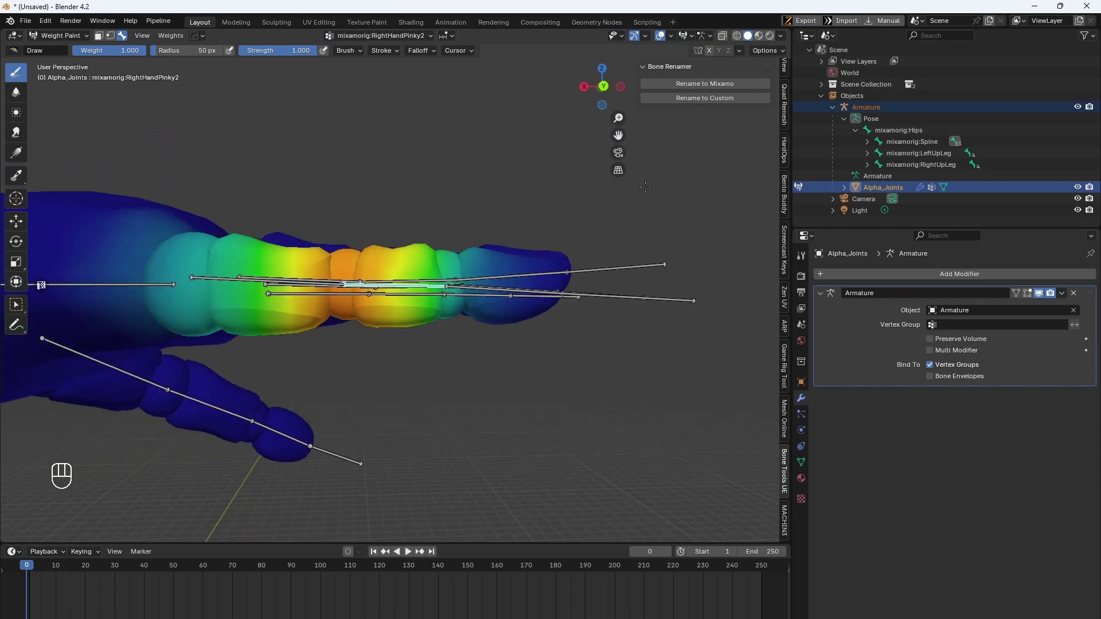
key(r)
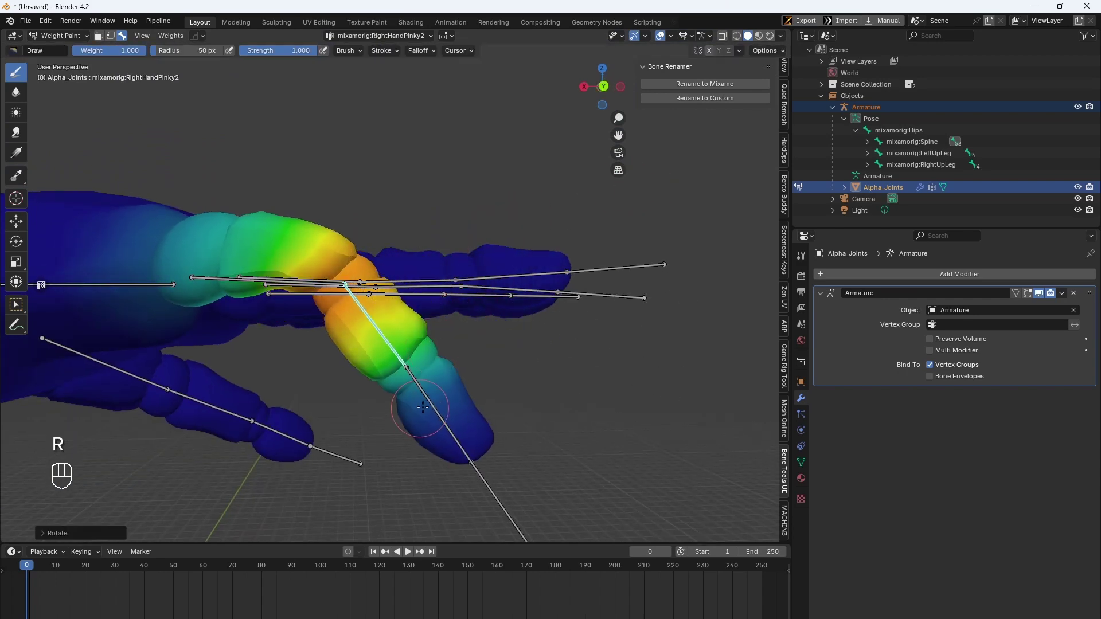
click(432, 404)
key(r)
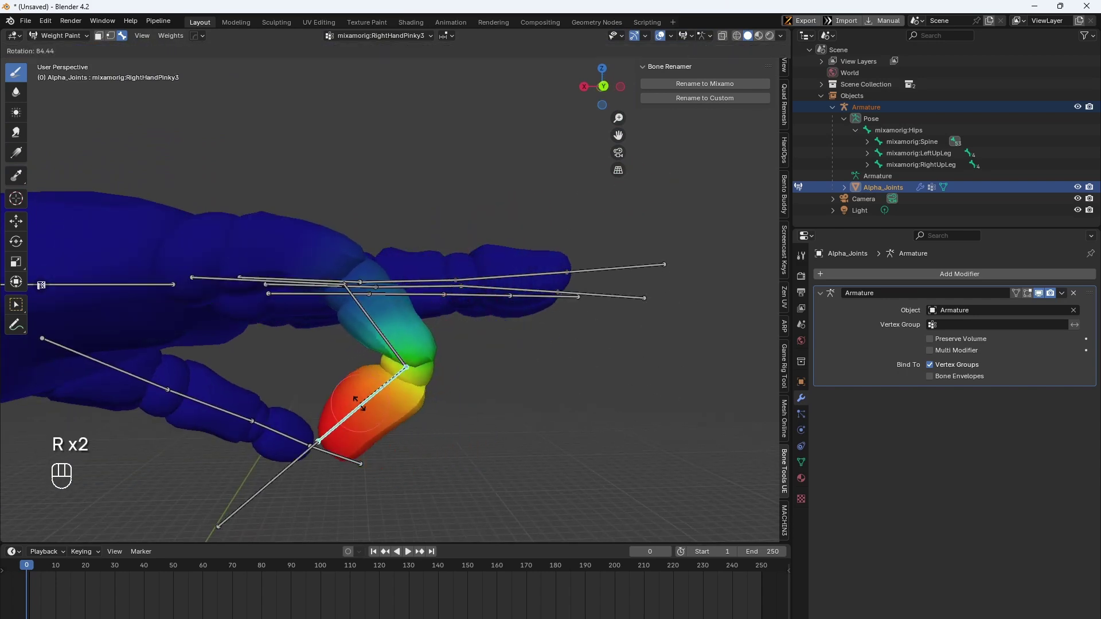
click(354, 405)
Rotate the RightHandPinky1 bone downward to bend the little finger at its base and inspect the mesh deformation
scroll(356, 401, down, 3)
middle_drag(362, 370, 388, 379)
click(321, 288)
key(r)
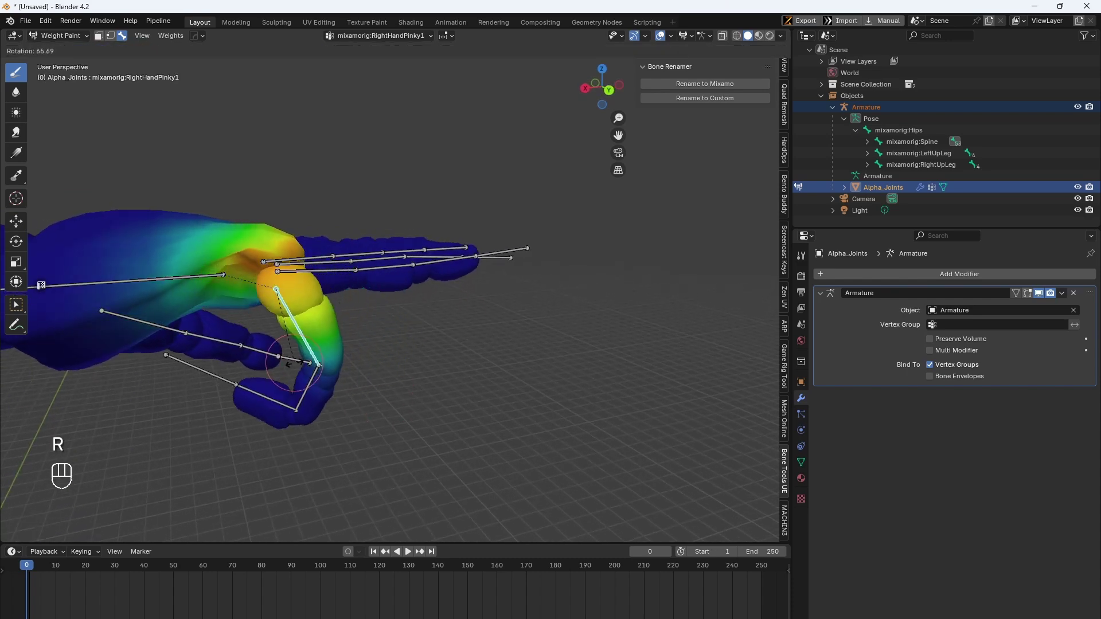
click(279, 344)
scroll(279, 344, down, 2)
mouse_move(401, 329)
middle_down()
mouse_move(366, 378)
mouse_move(253, 345)
mouse_move(394, 339)
middle_up()
scroll(360, 297, up, 3)
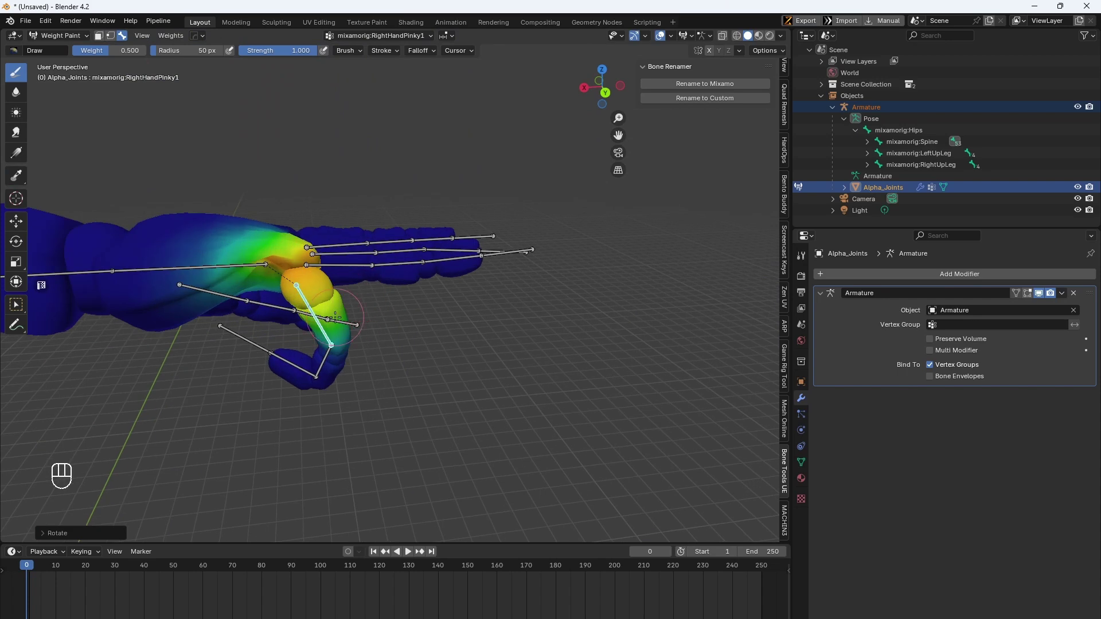
scroll(367, 315, down, 2)
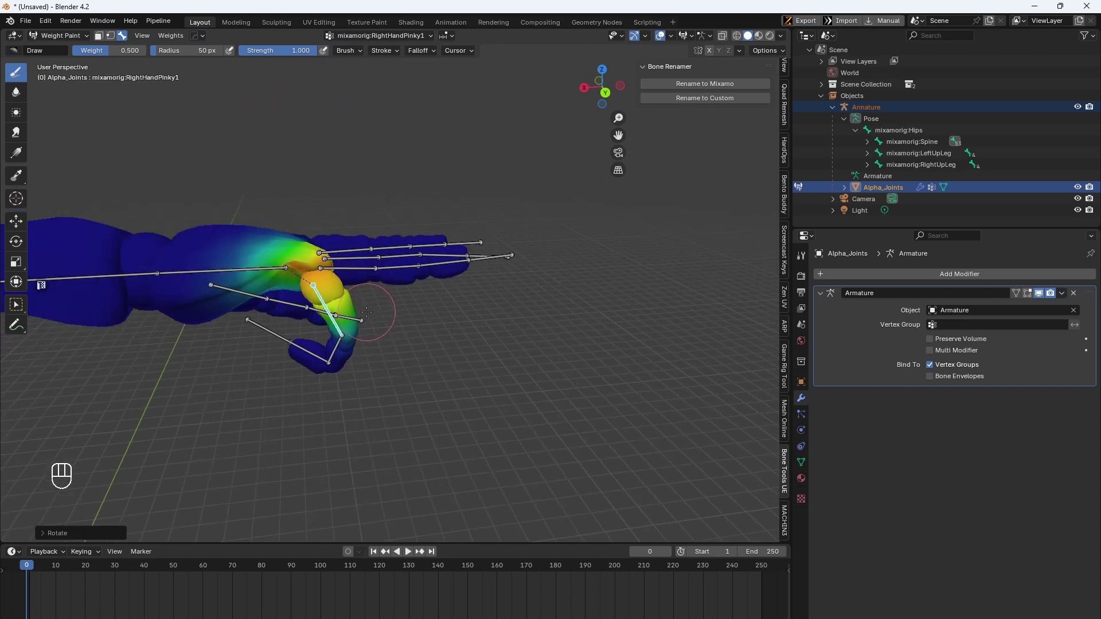